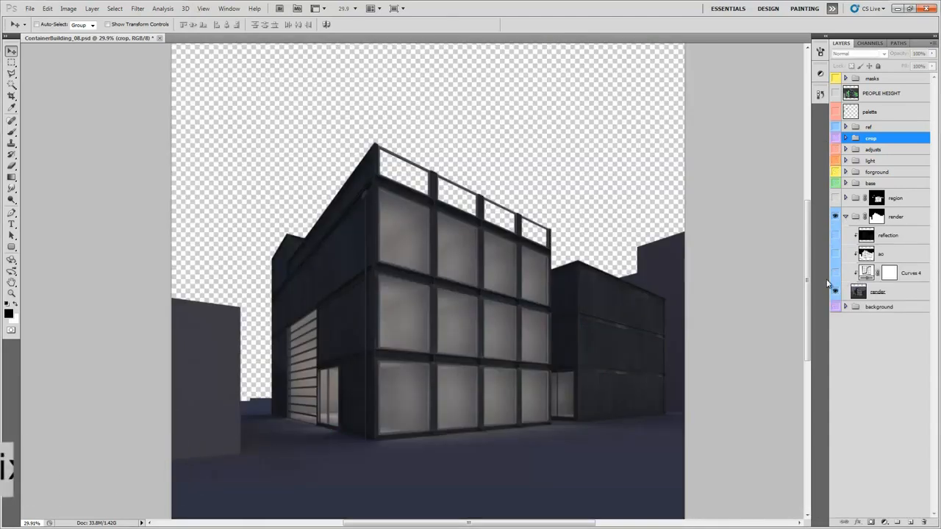
Show the full composite for comparison, and isolate and select the base render layer inside the render group.
alt+click(835, 291)
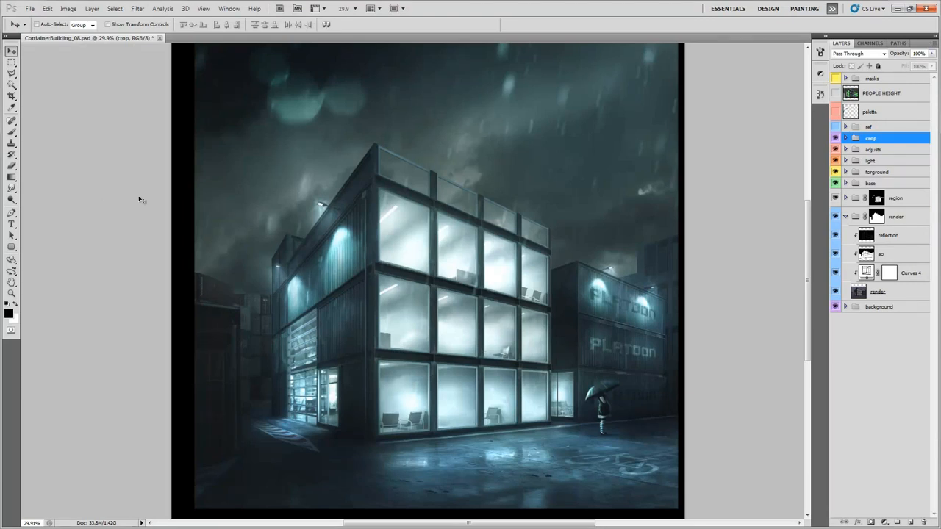
click(845, 216)
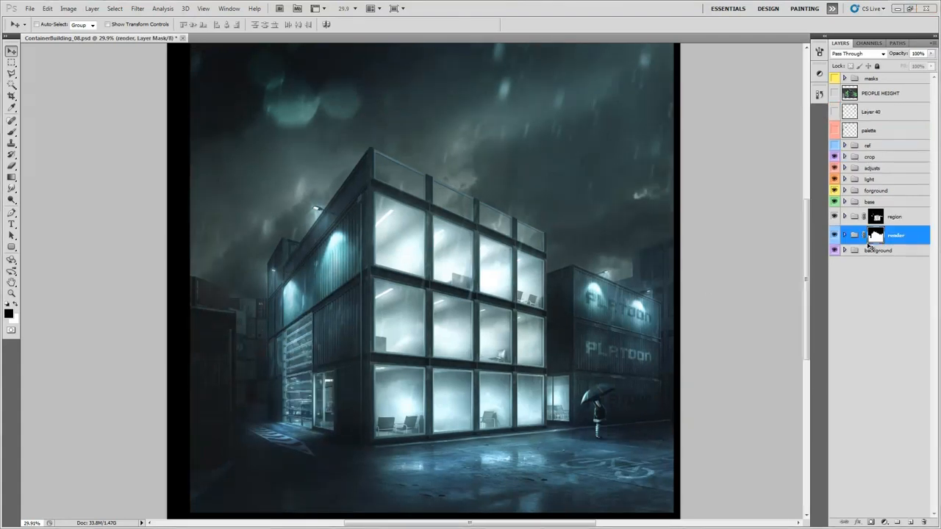
click(844, 235)
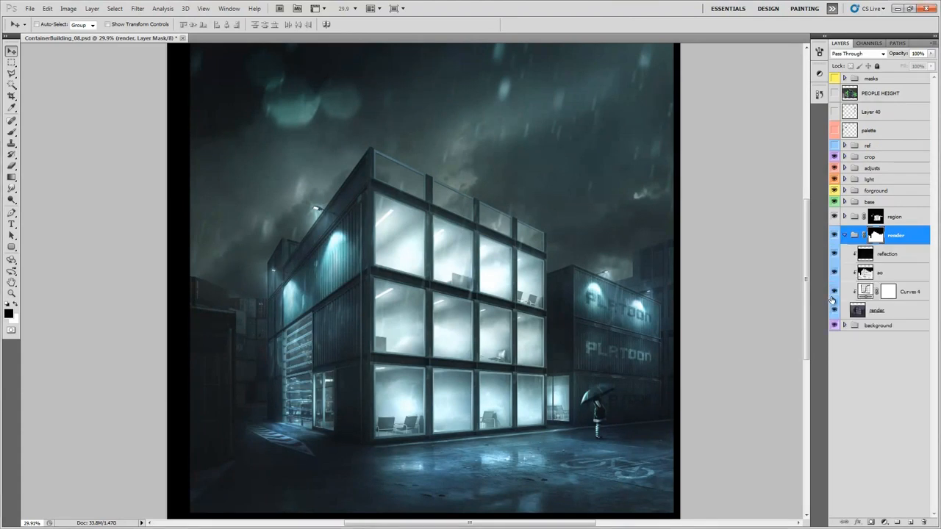
alt+click(835, 311)
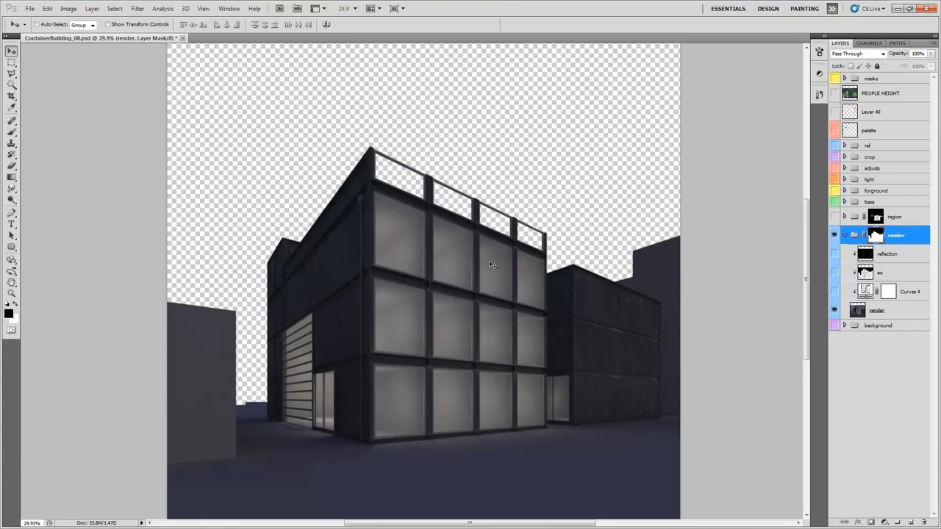
click(902, 317)
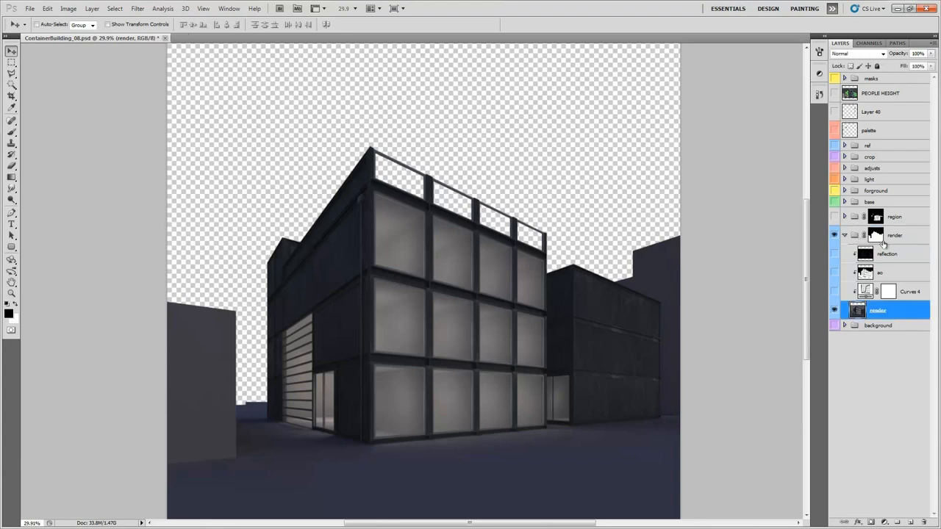
Show the Curves 4, ao and reflection layers of the render group, and expand the background group.
click(834, 292)
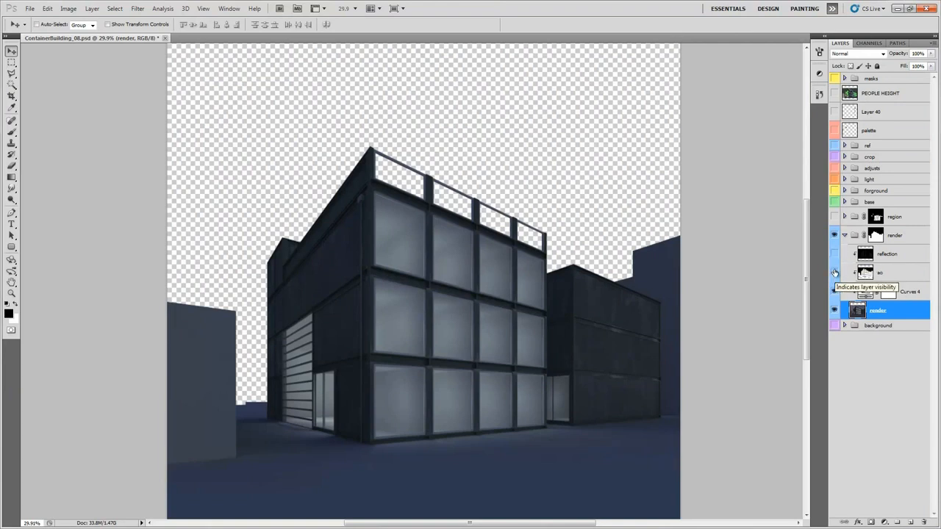
click(834, 254)
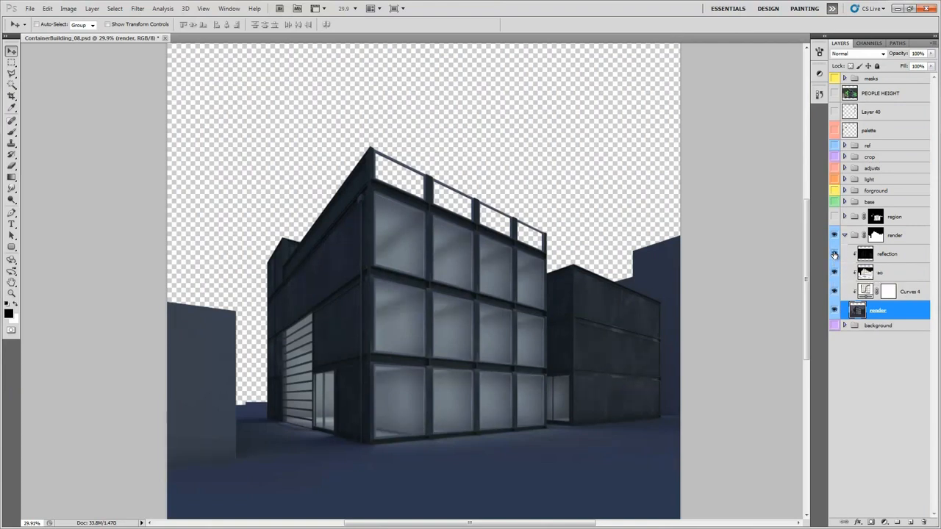
click(845, 235)
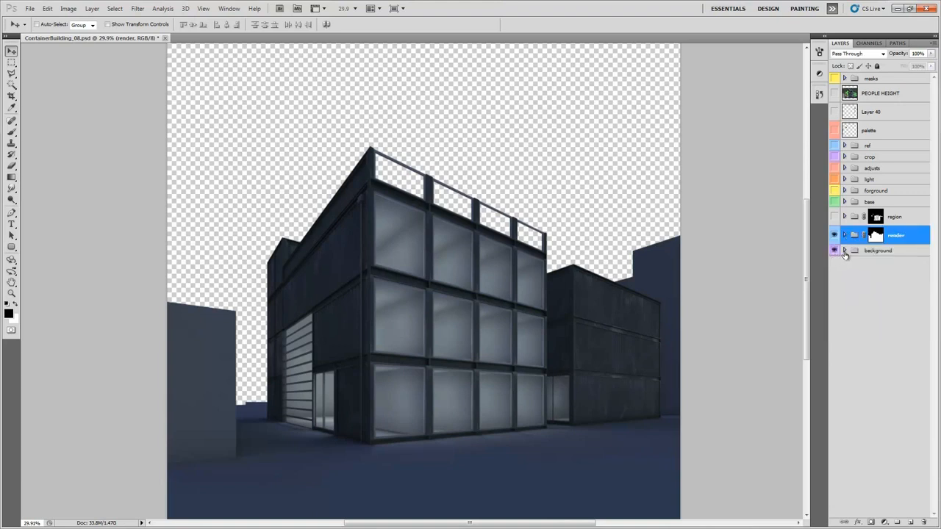
click(844, 251)
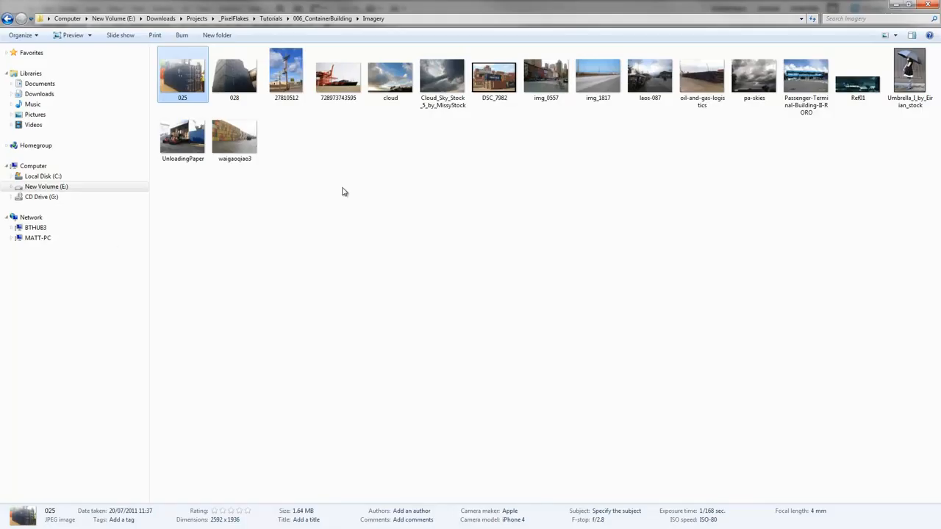
Browse the stock photos in the Imagery folder with Windows Photo Viewer, starting from image 025.
double_click(182, 82)
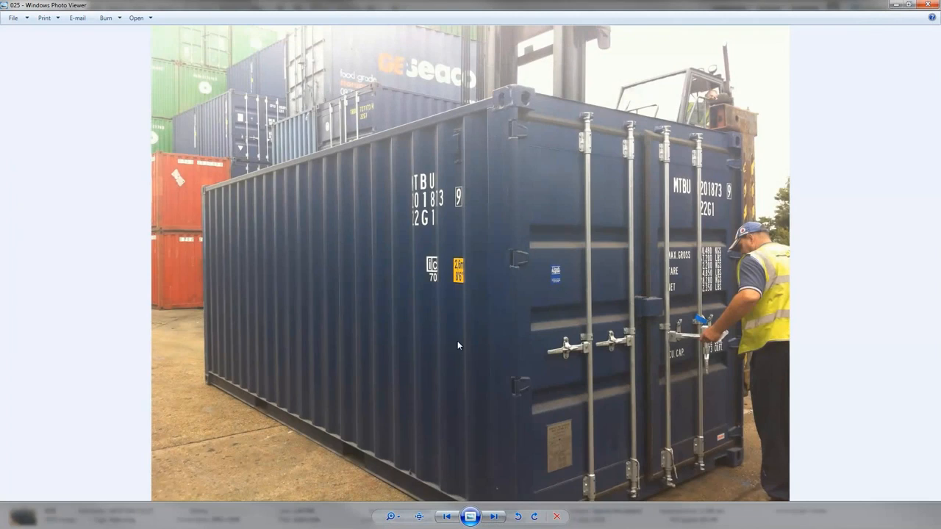
click(492, 517)
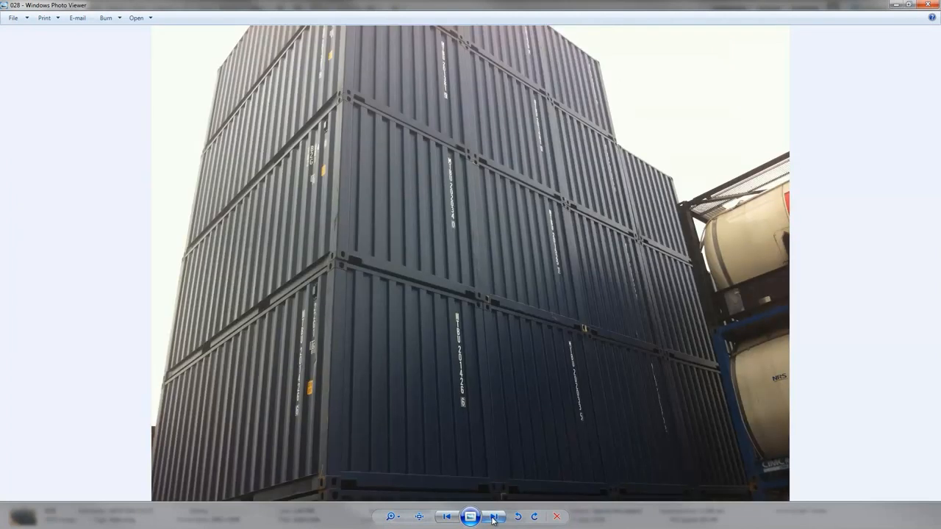
click(493, 518)
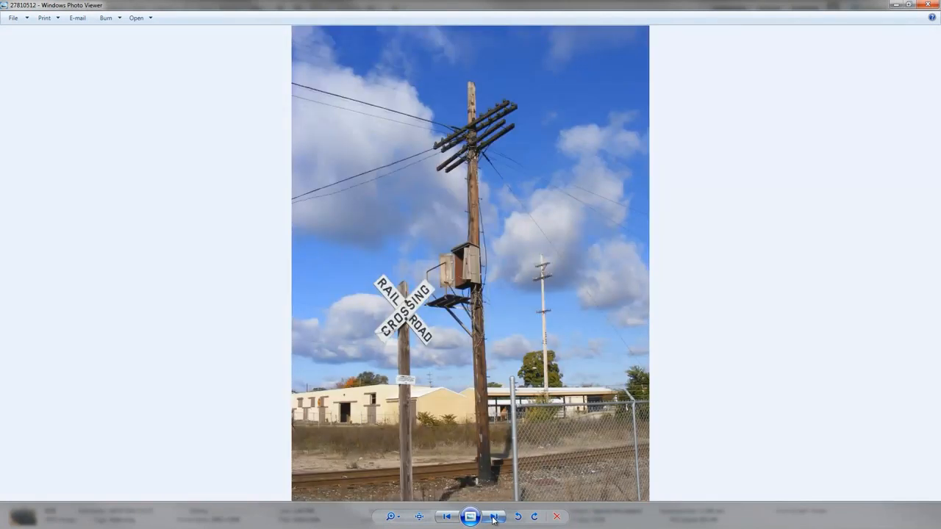
click(493, 517)
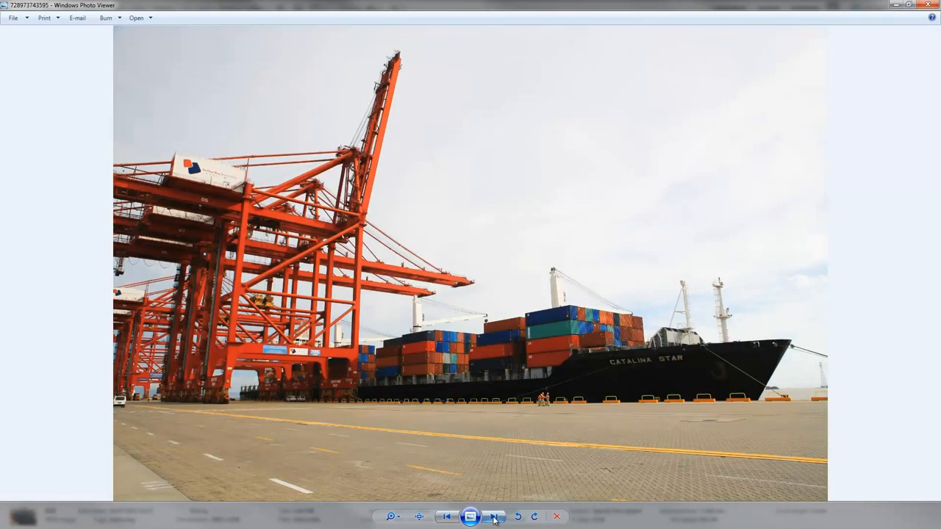
click(493, 517)
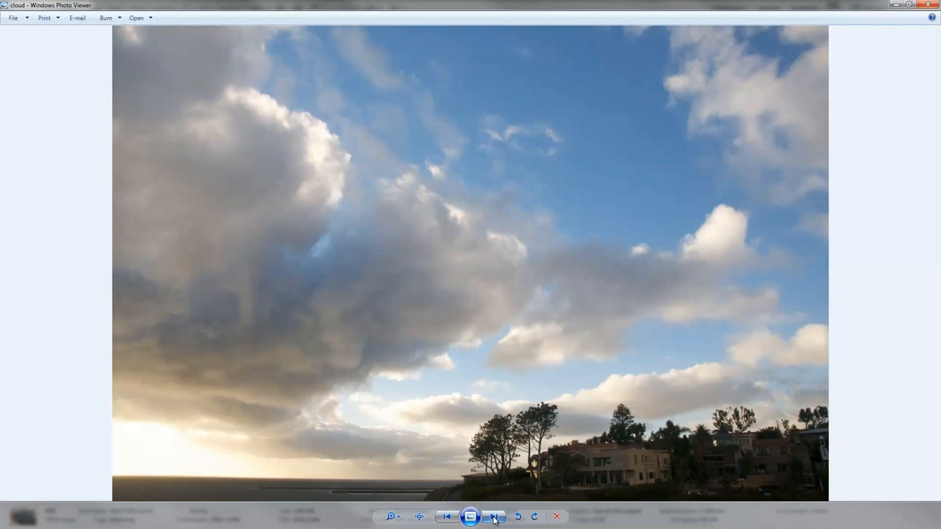
click(493, 517)
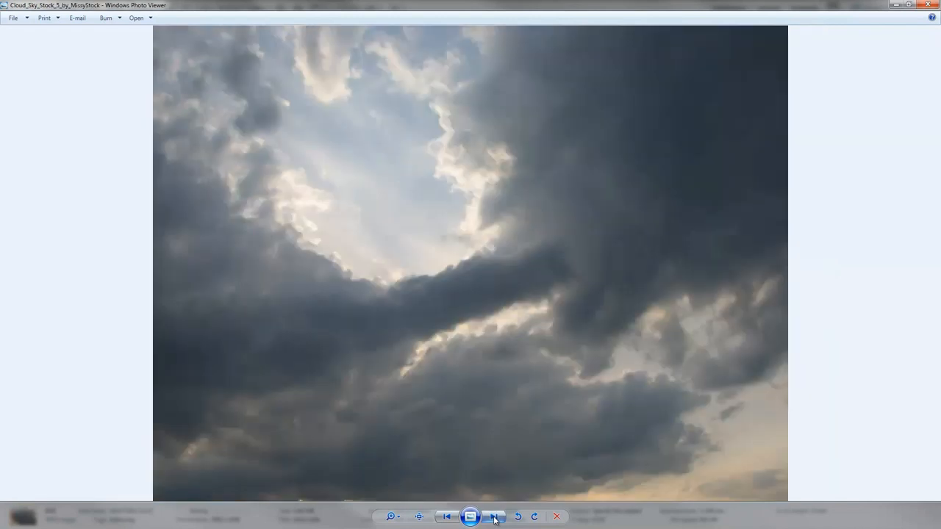
click(493, 517)
click(493, 518)
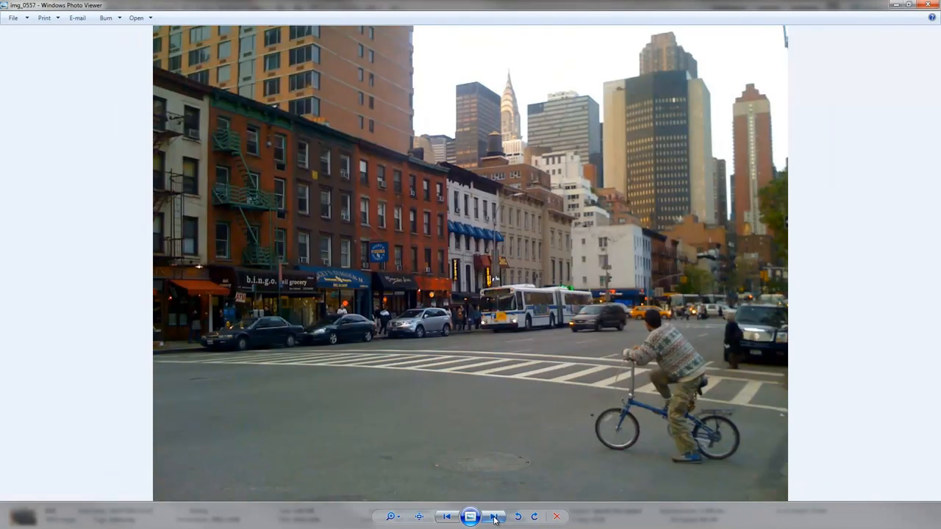
click(493, 517)
click(493, 517)
click(493, 517)
click(493, 518)
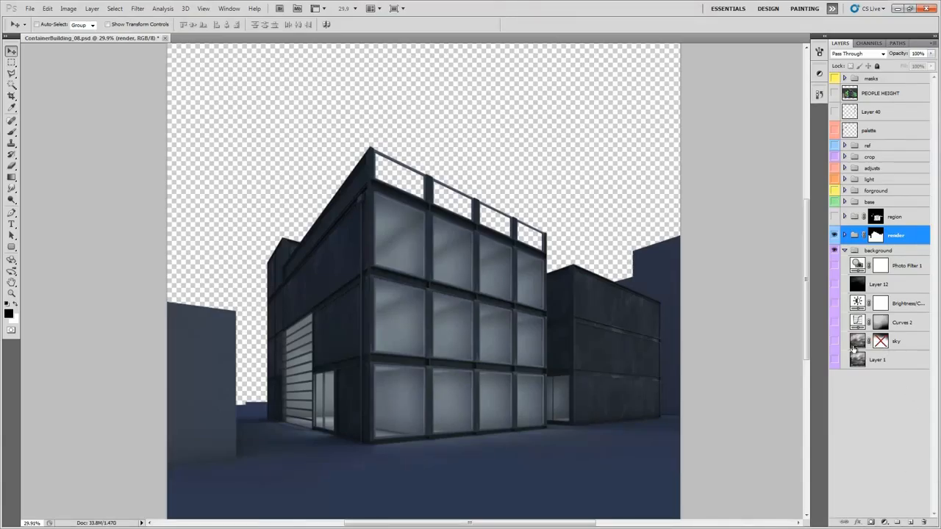
Show the sky, Curves 2 and Brightness/Contrast layers in the background group, and review the Brightness/Contrast settings.
click(834, 341)
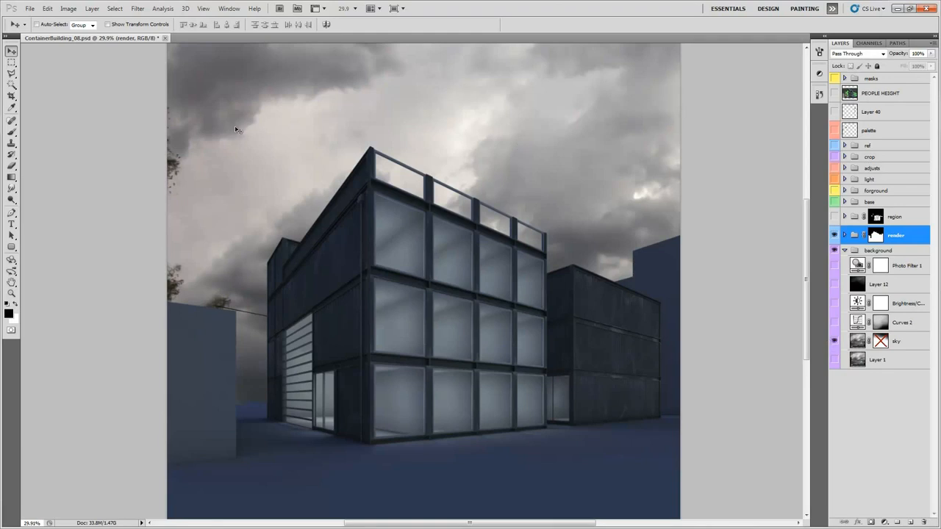
click(907, 325)
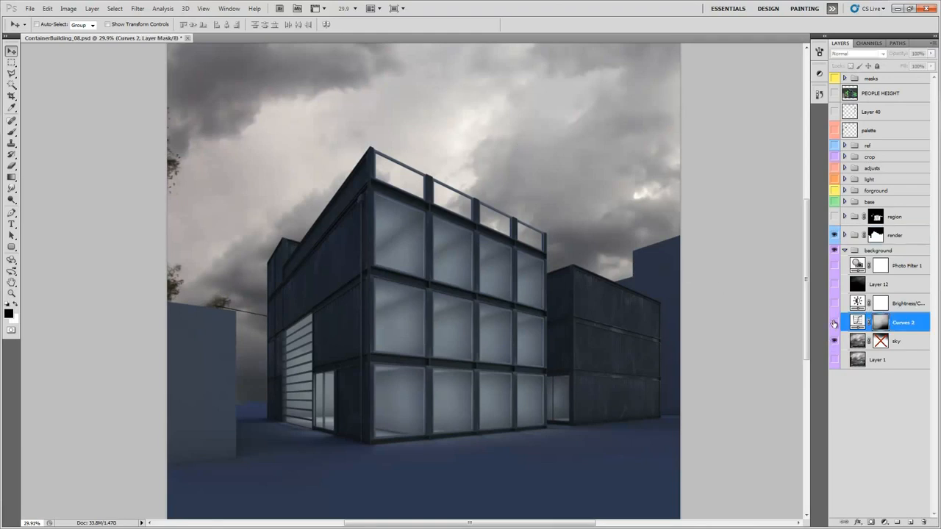
click(835, 323)
click(834, 303)
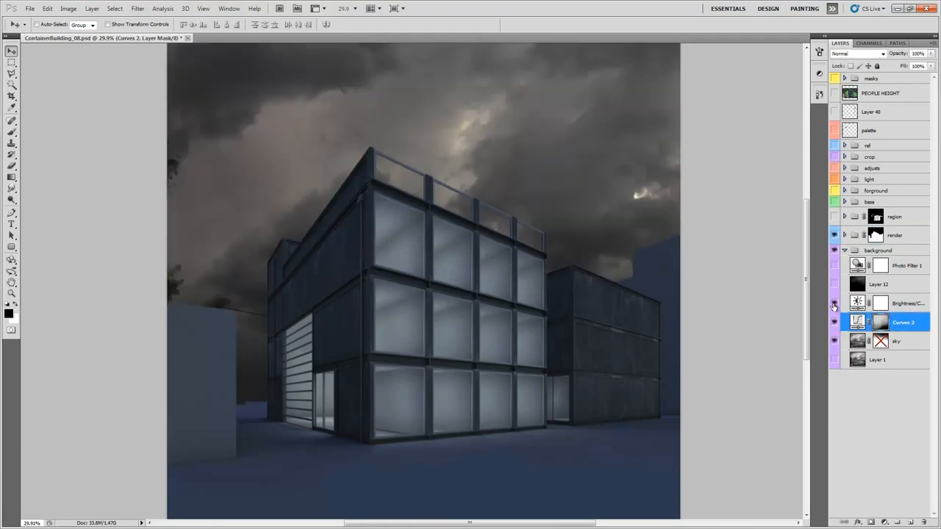
double_click(858, 305)
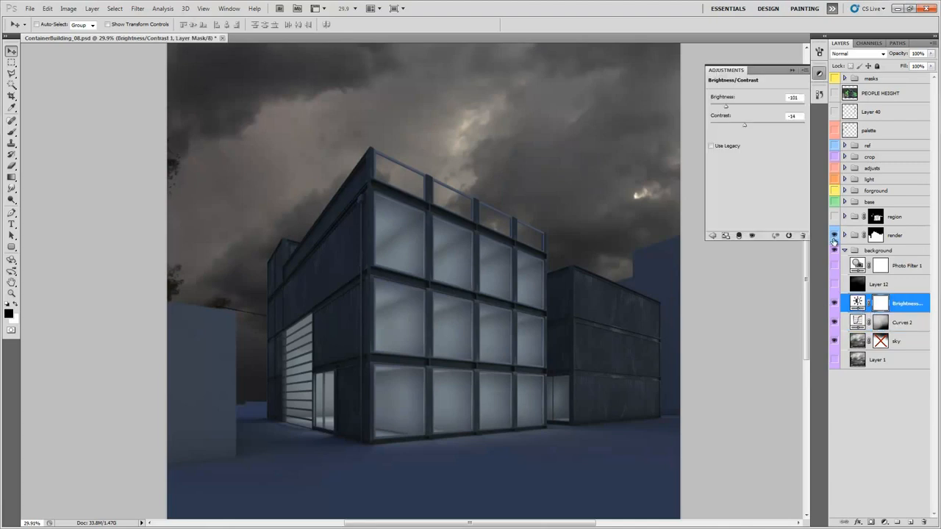
click(819, 74)
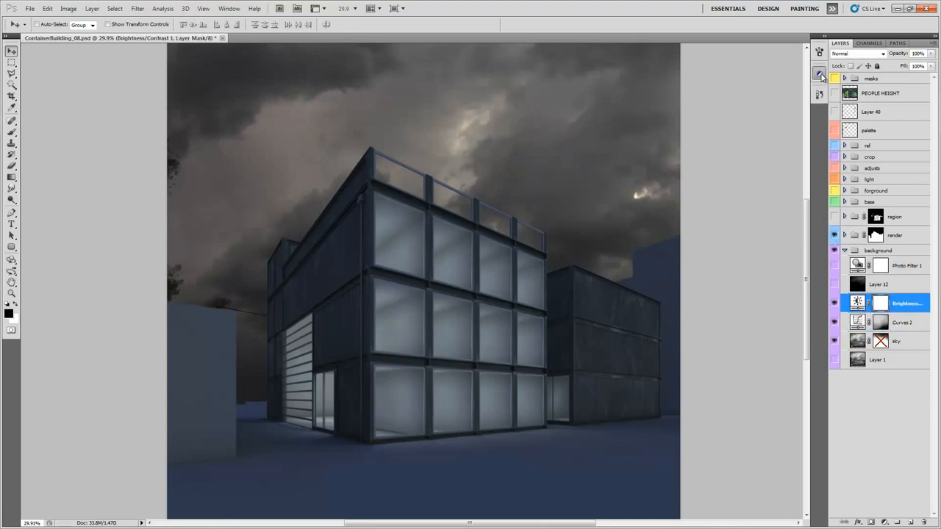
Show Layer 12 with its Color Dodge blend mode and compare the sky with and without it.
click(880, 285)
click(834, 285)
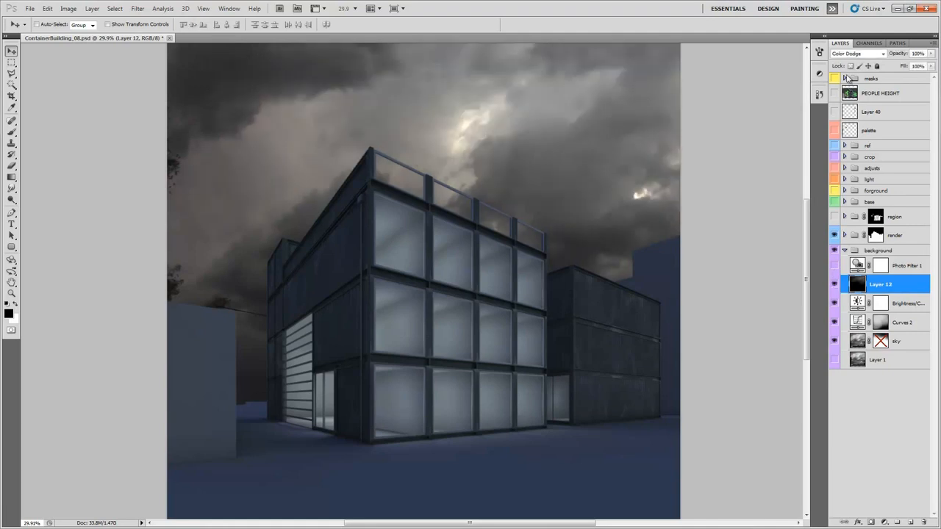
click(857, 54)
click(857, 150)
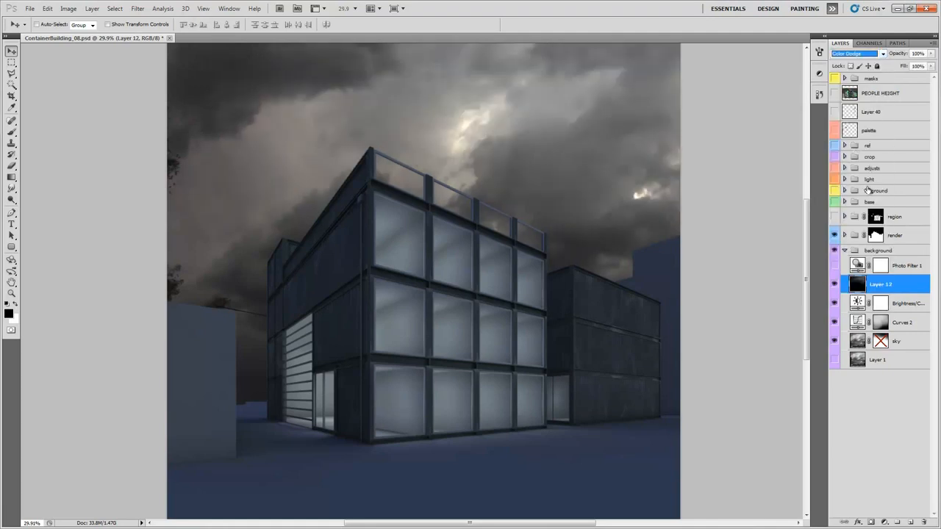
click(834, 285)
click(834, 285)
Show the Photo Filter 1 adjustment, enable the sky layer's mask, and collapse the background group.
click(906, 267)
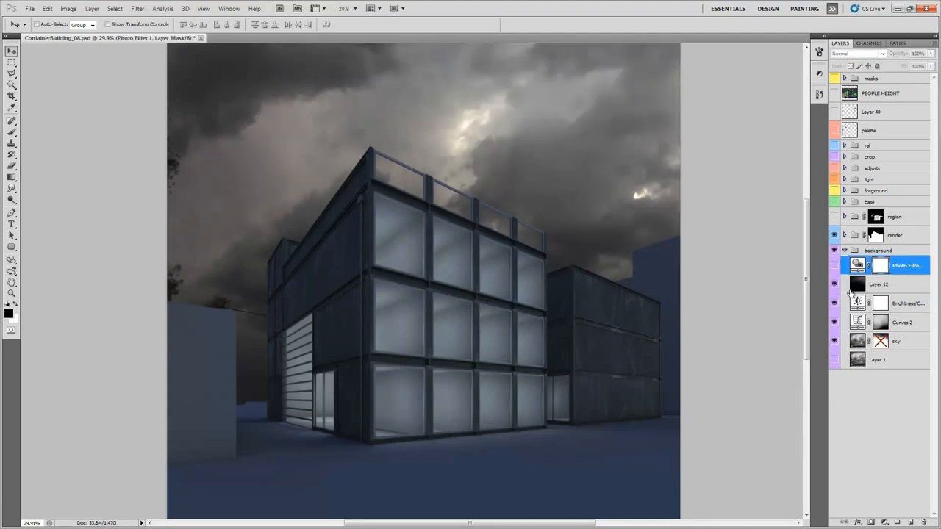
click(834, 267)
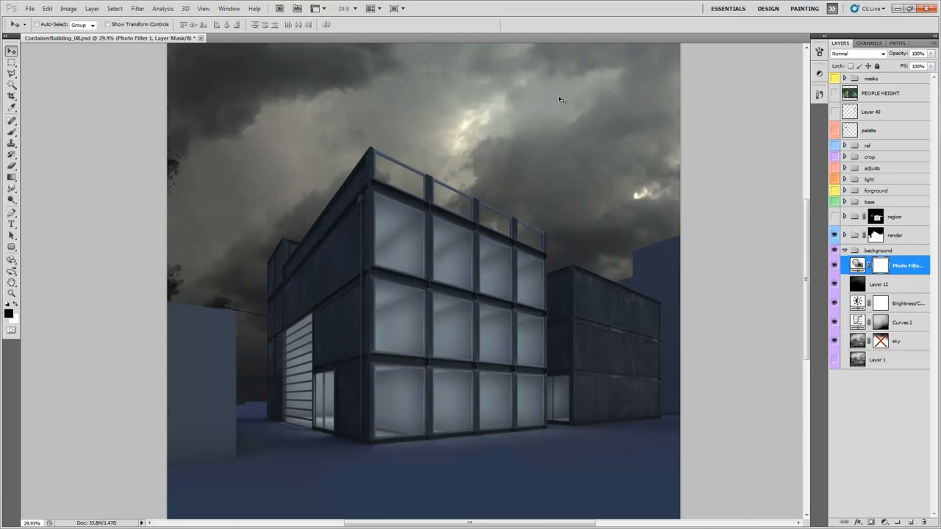
click(894, 345)
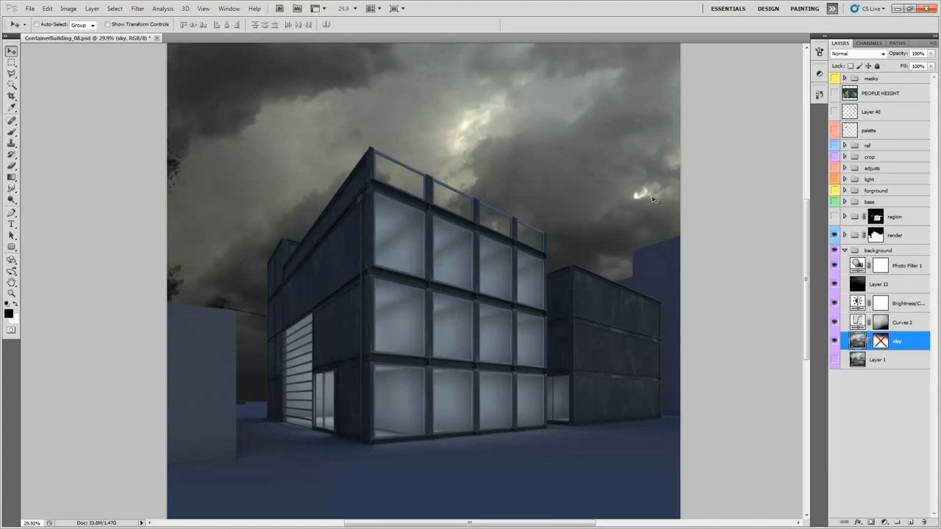
shift+click(881, 346)
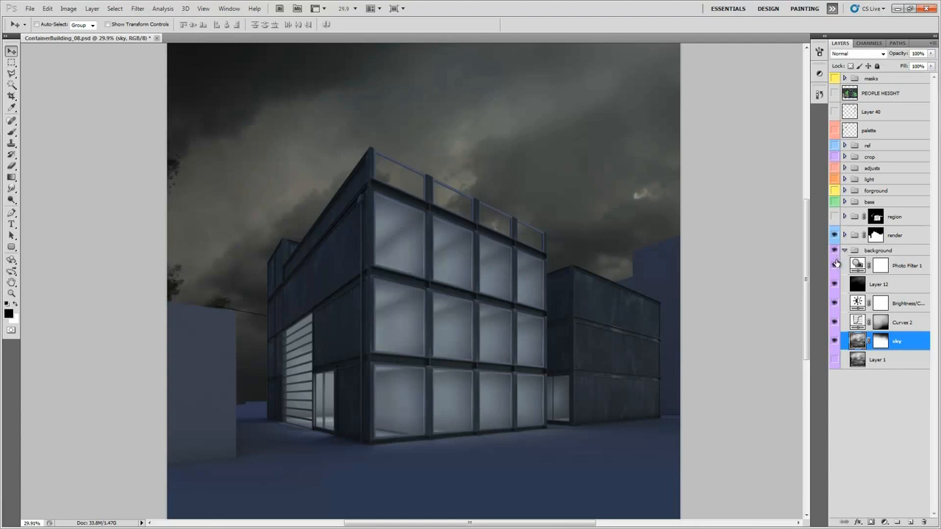
click(843, 250)
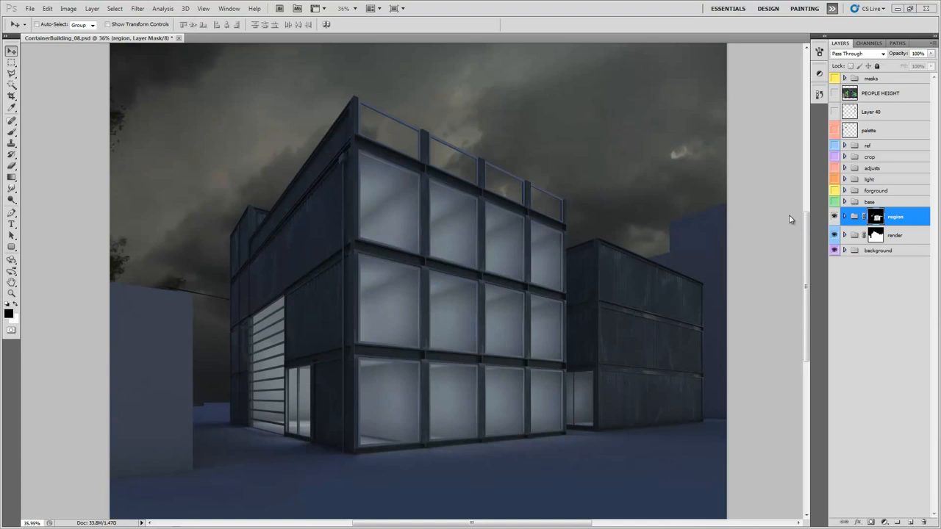
Show the region layer inside the region group and expand the render group to compare its layers.
click(844, 217)
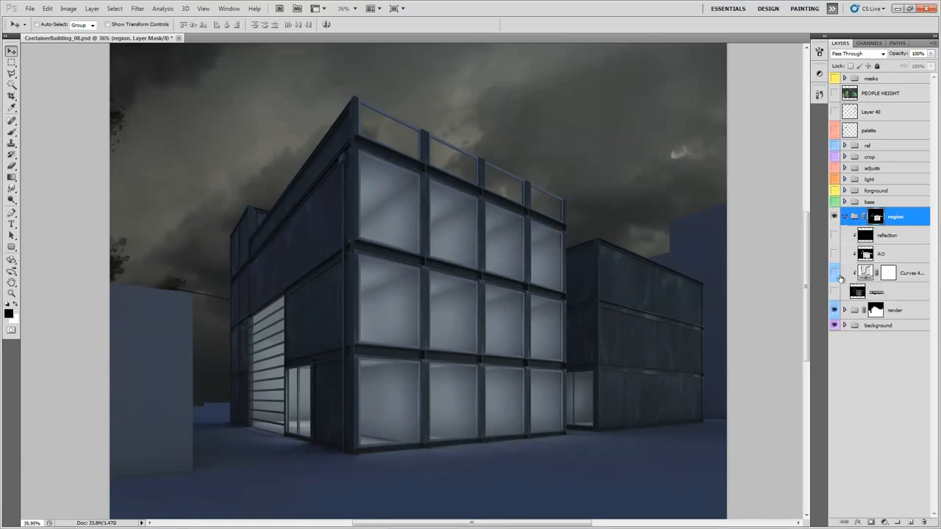
click(833, 293)
click(893, 296)
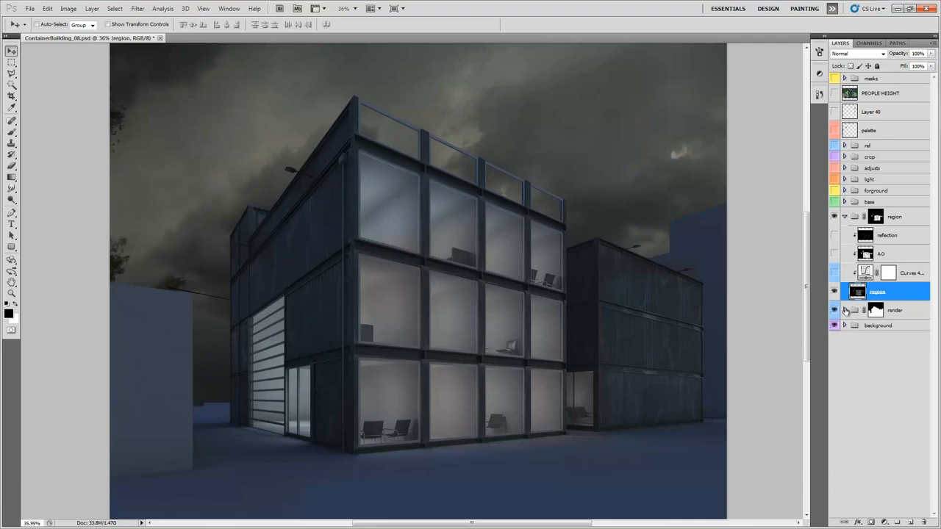
click(844, 310)
click(897, 332)
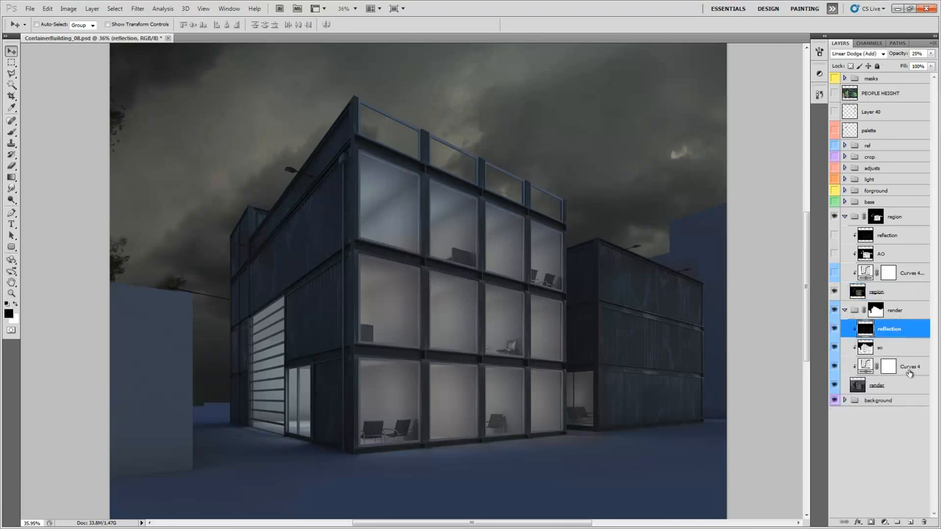
click(904, 389)
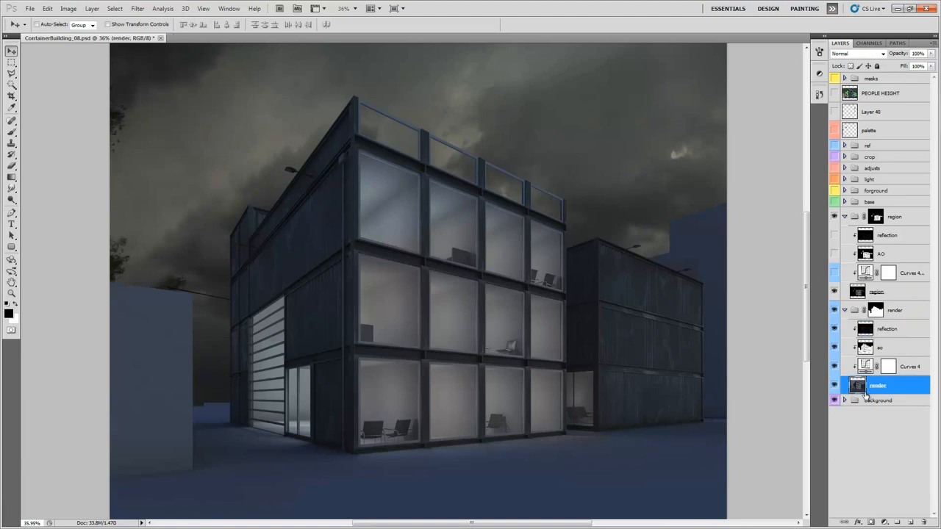
Show the Curves, AO and reflection layers of the region group and collapse the group.
click(835, 254)
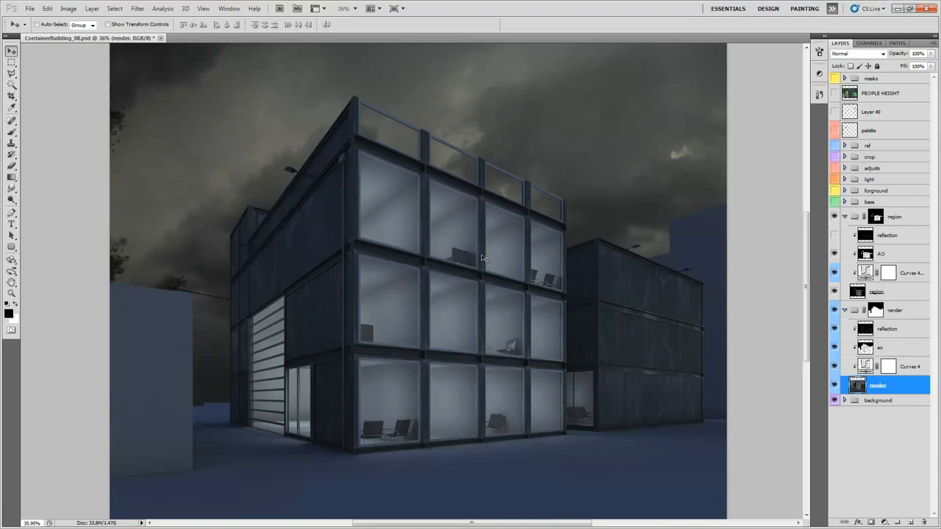
click(834, 236)
click(845, 217)
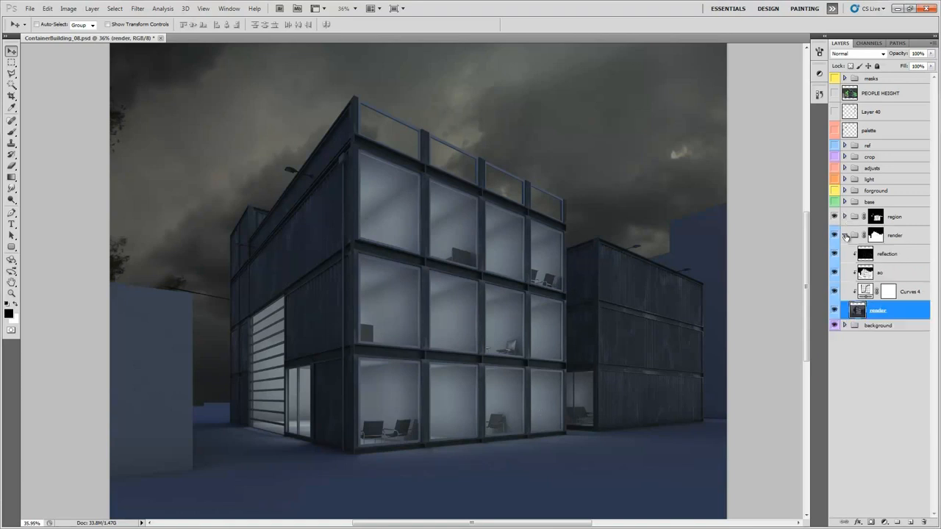
Collapse the render group, show and expand the base group, and show its Curves 1 adjustment.
click(845, 236)
click(880, 203)
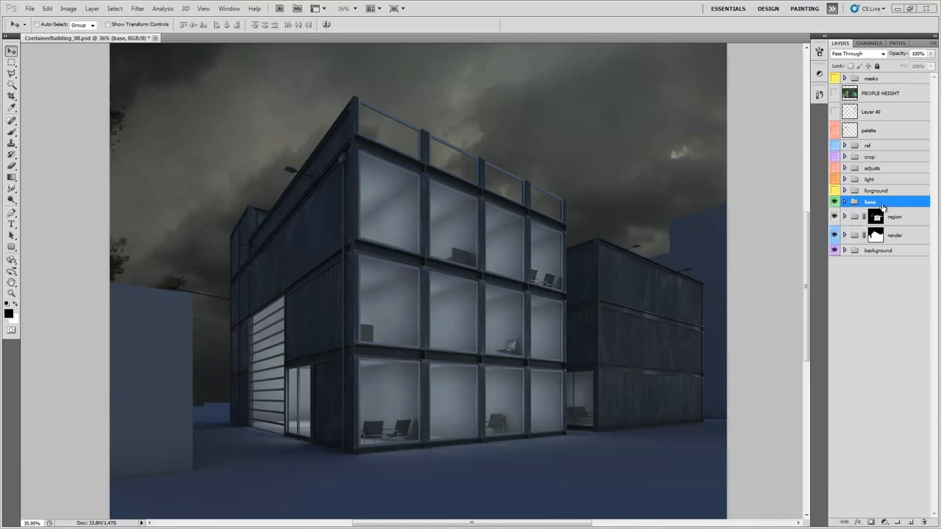
click(843, 202)
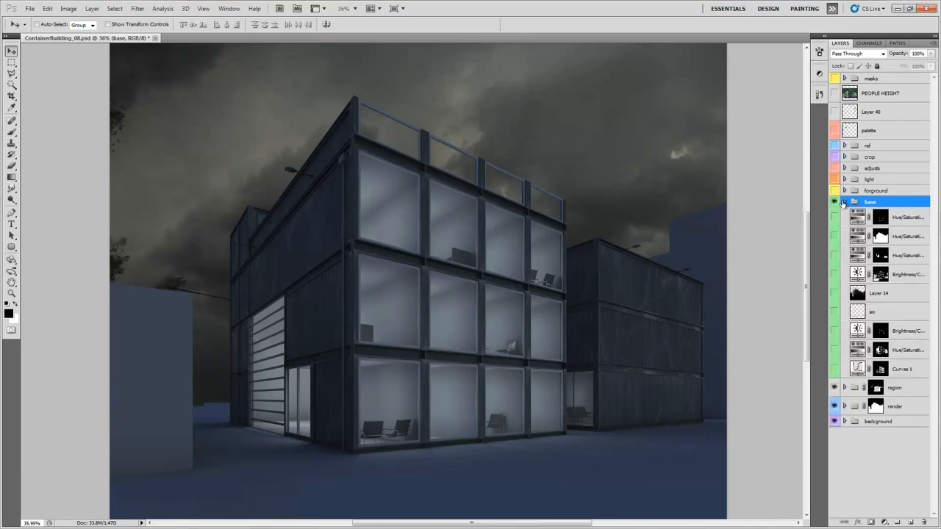
click(917, 375)
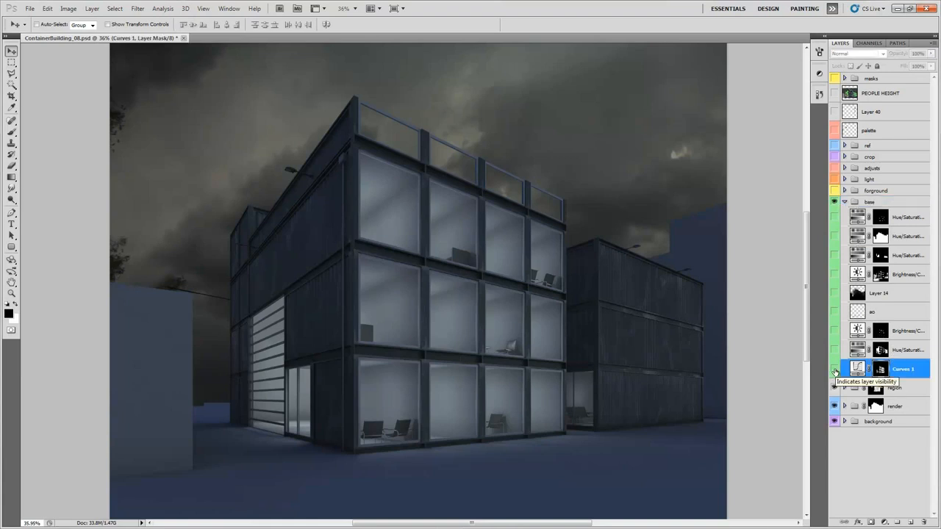
click(834, 370)
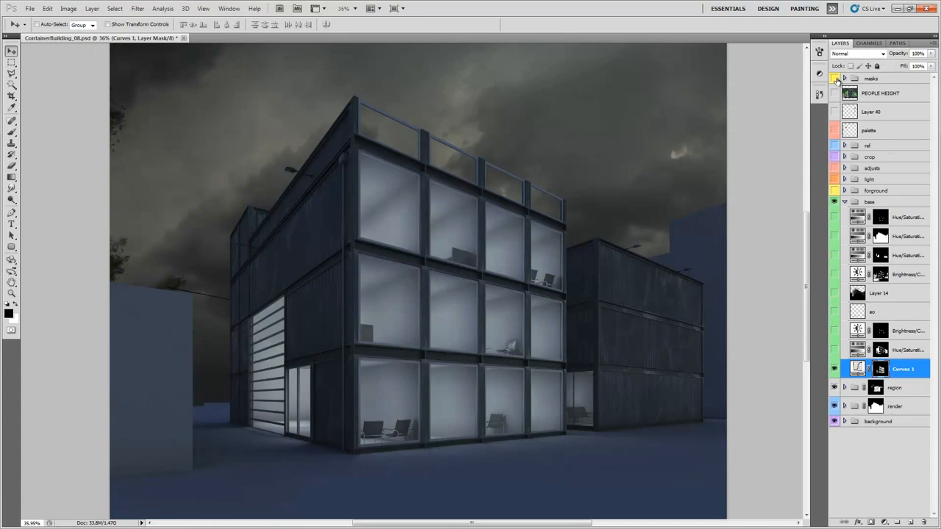
View the color-coded masks group briefly and compare the building with and without Curves 1.
click(834, 79)
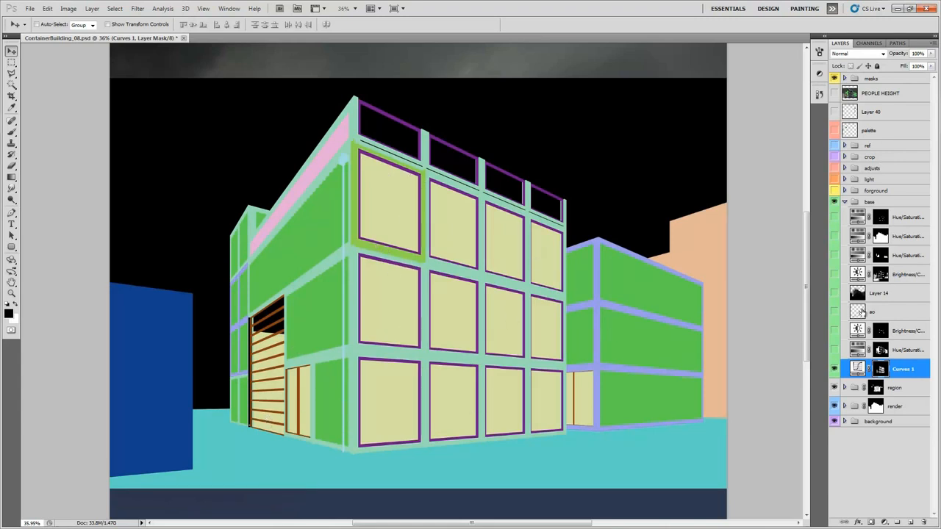
click(834, 79)
click(834, 370)
click(834, 370)
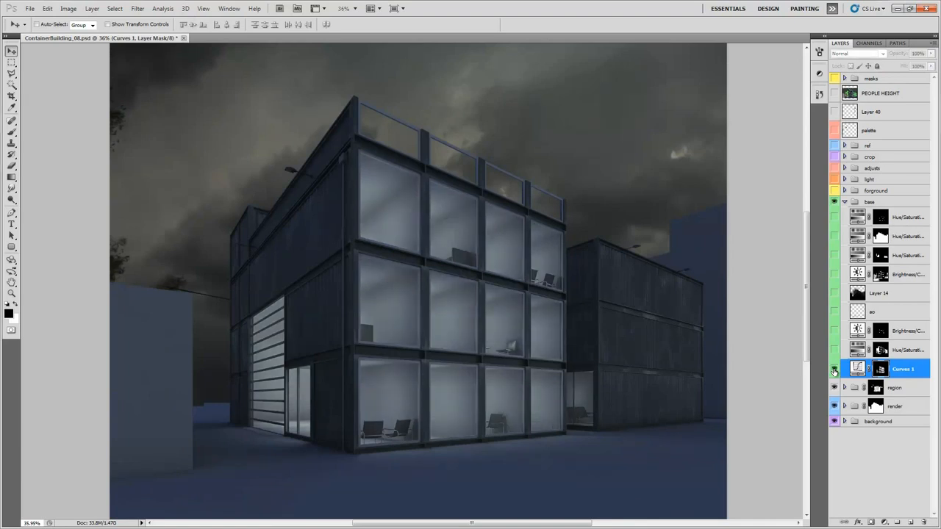
Show Hue/Saturation 1 and the Brightness/Contrast adjustment above it, loading the latter's mask as a selection to inspect its area before deselecting.
click(904, 354)
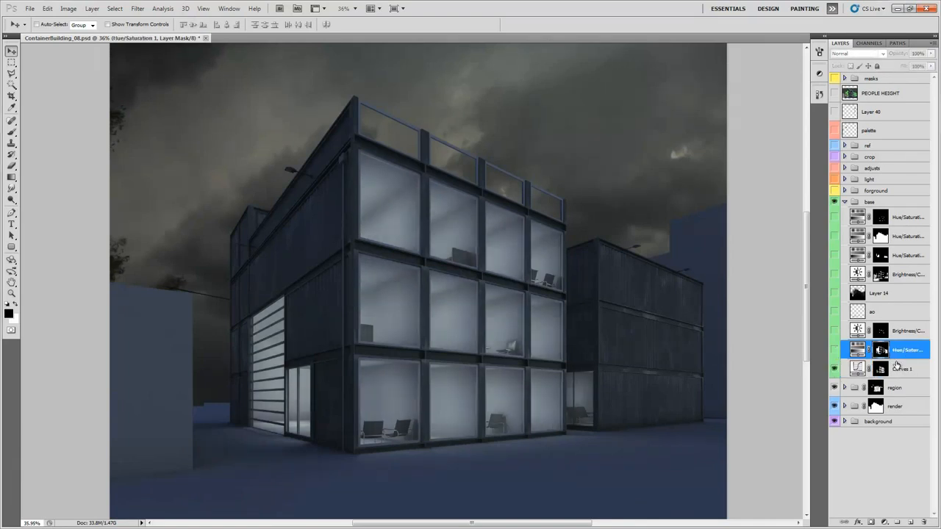
click(834, 350)
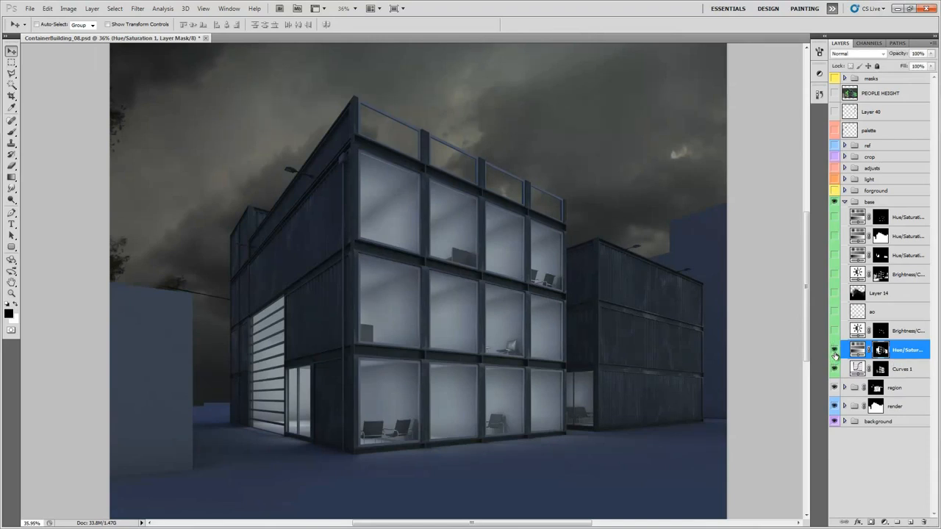
click(834, 331)
ctrl+click(882, 332)
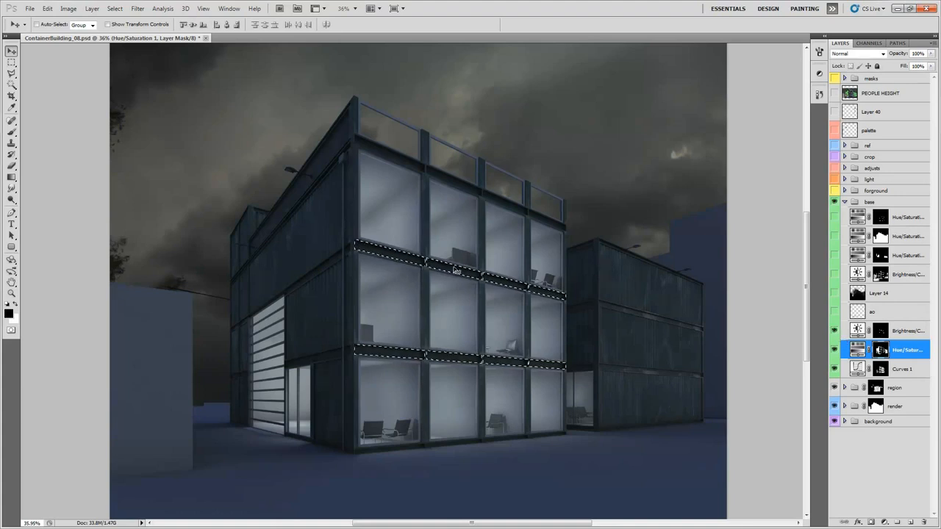
key(ctrl+d)
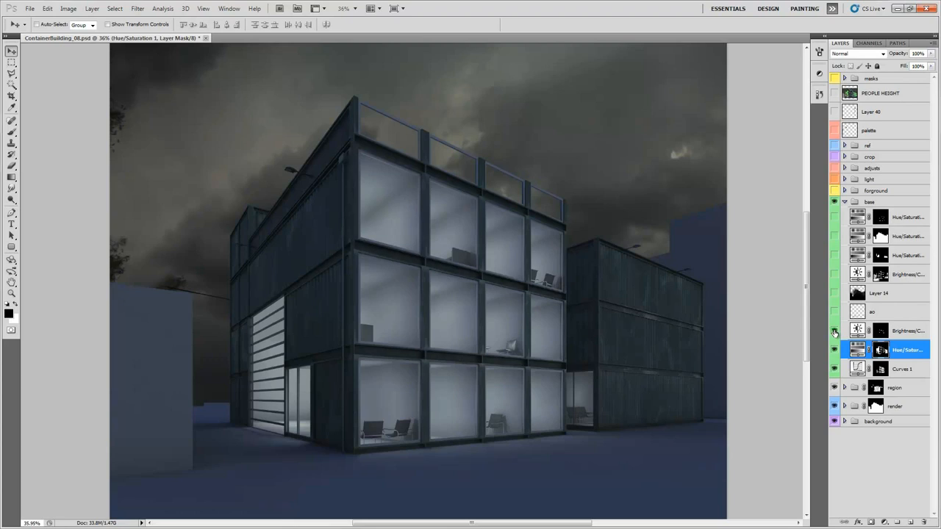
Show the ao layer, Layer 14, and the Brightness/Contrast and Hue/Saturation adjustments directly above them in the base group.
click(893, 312)
click(834, 313)
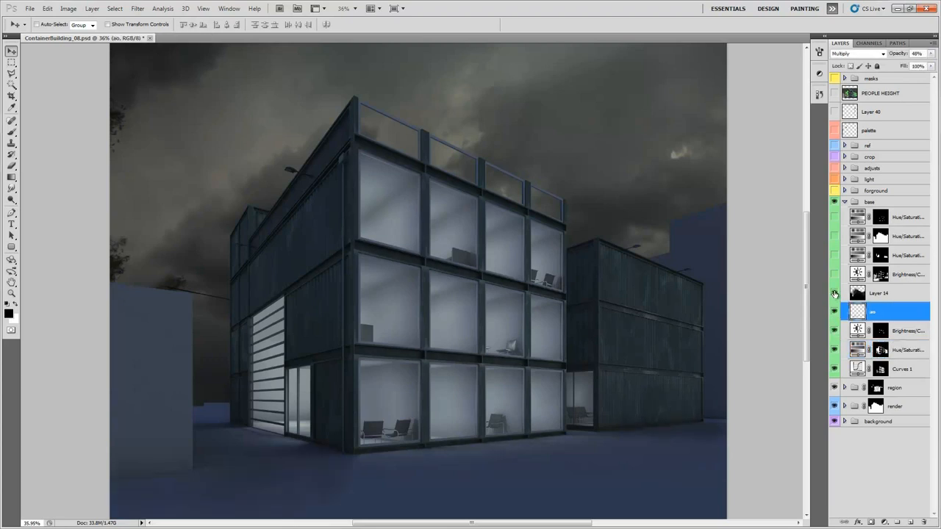
click(834, 293)
click(834, 274)
click(834, 255)
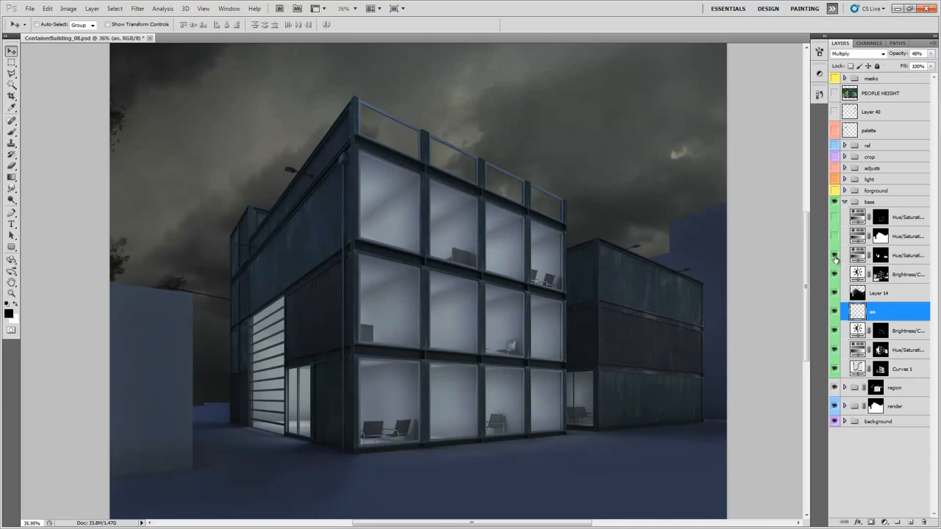
Compare the containers with and without Hue/Saturation 9 and inspect the adjustment's masked area and settings.
click(834, 256)
click(834, 255)
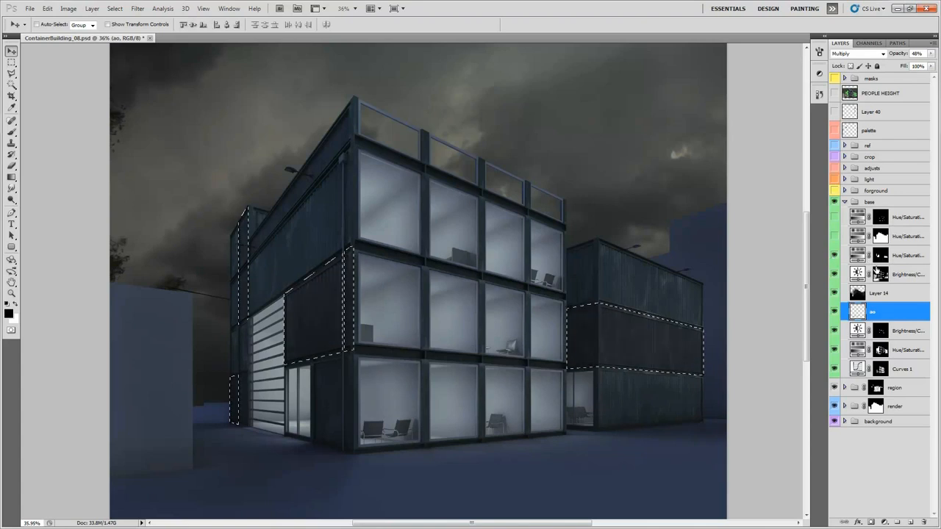
double_click(854, 251)
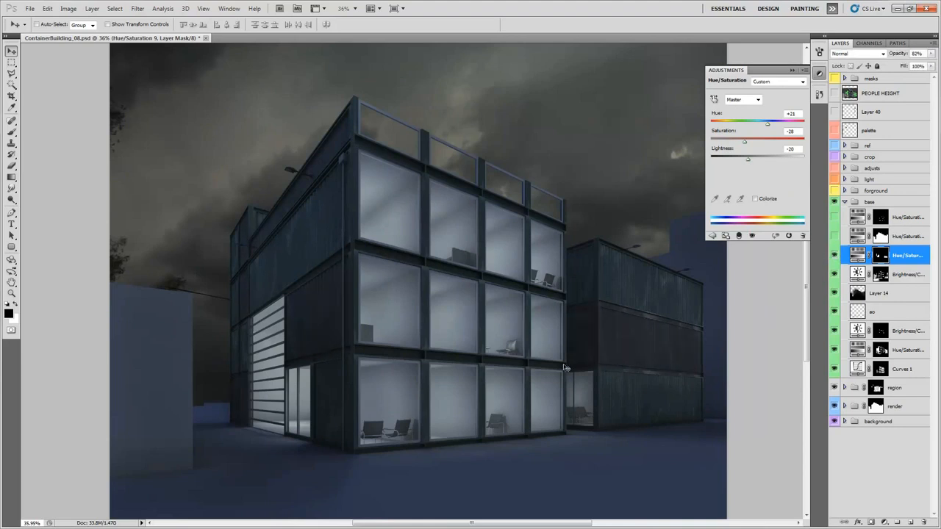
click(824, 76)
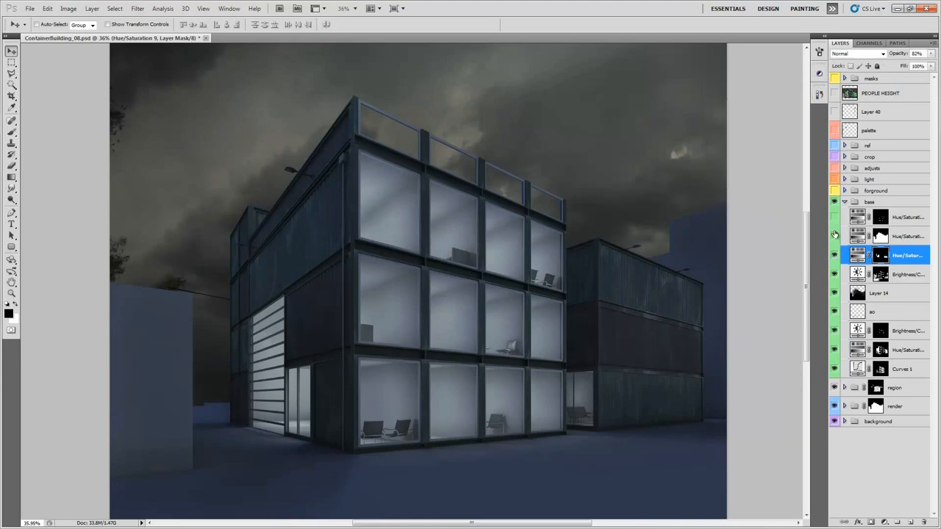
Show the two remaining Hue/Saturation adjustments of the base group and collapse the group.
click(847, 205)
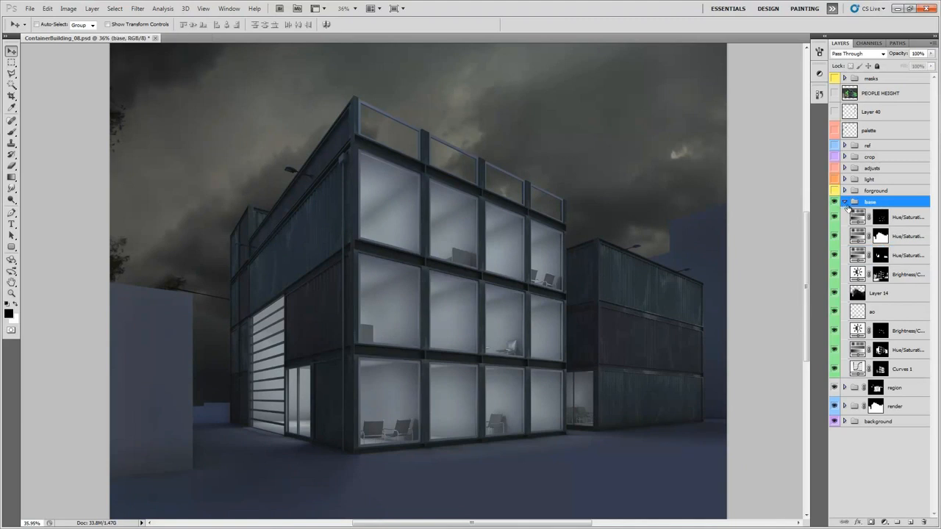
click(845, 202)
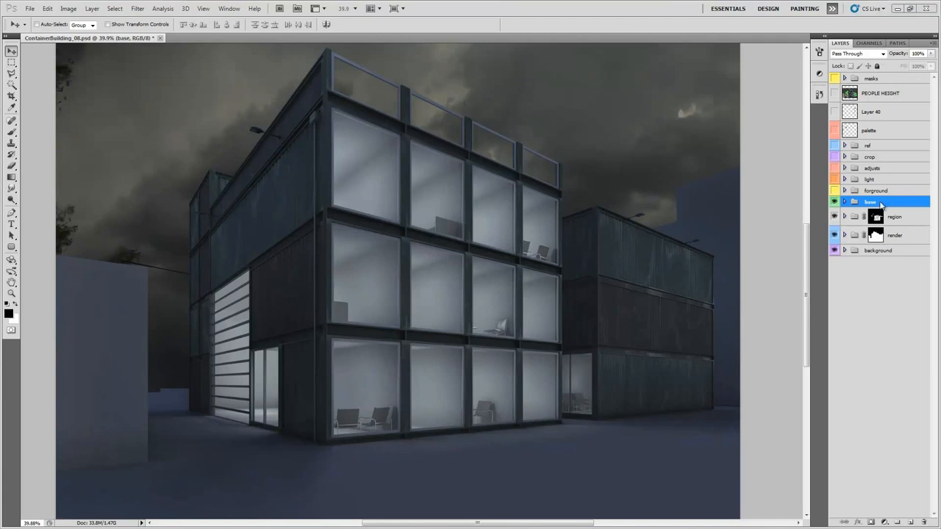
Expand the forground group and show all its subgroups, from facades up to rain, to preview the detailed scene.
click(893, 191)
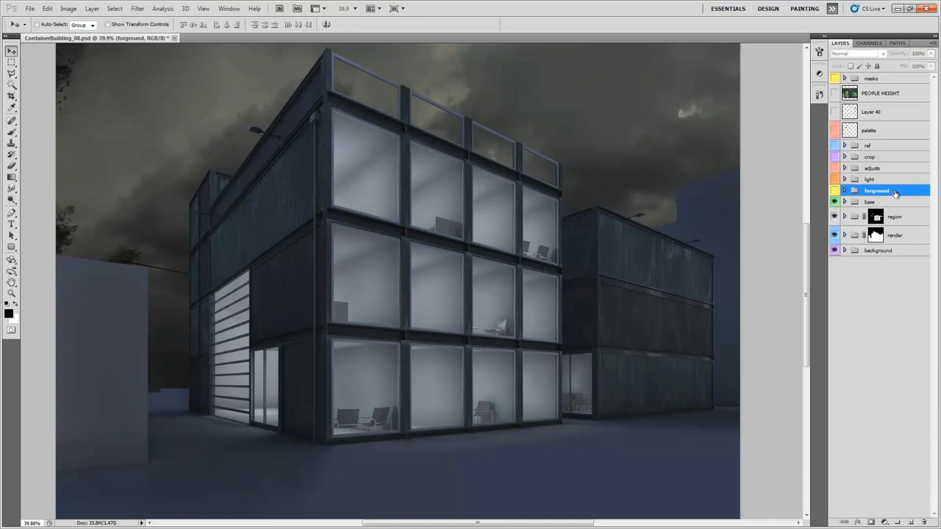
click(843, 191)
drag(835, 340, 835, 208)
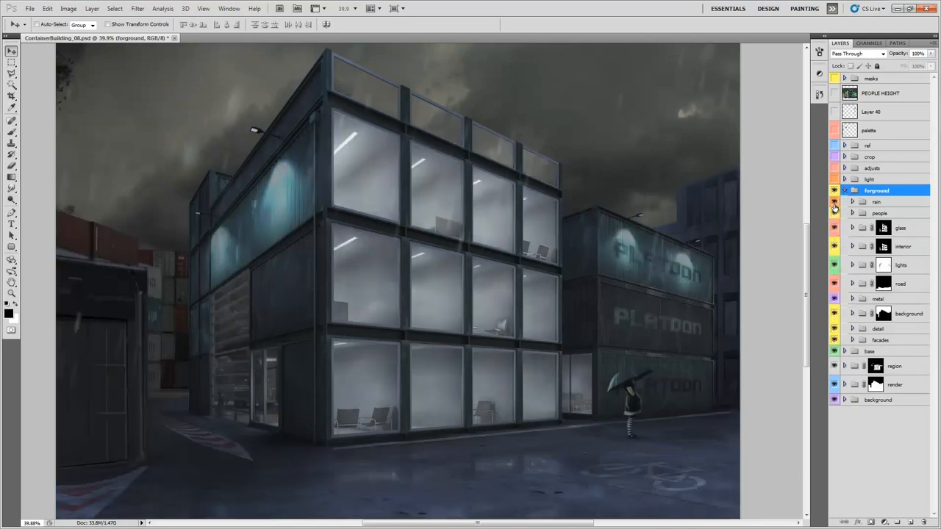
drag(592, 289, 581, 281)
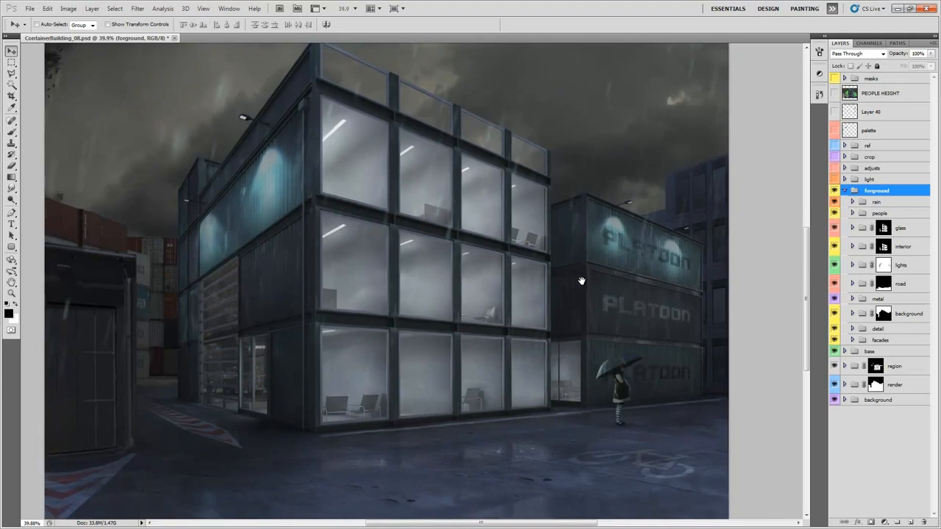
scroll(392, 302, down, 1)
drag(401, 276, 397, 316)
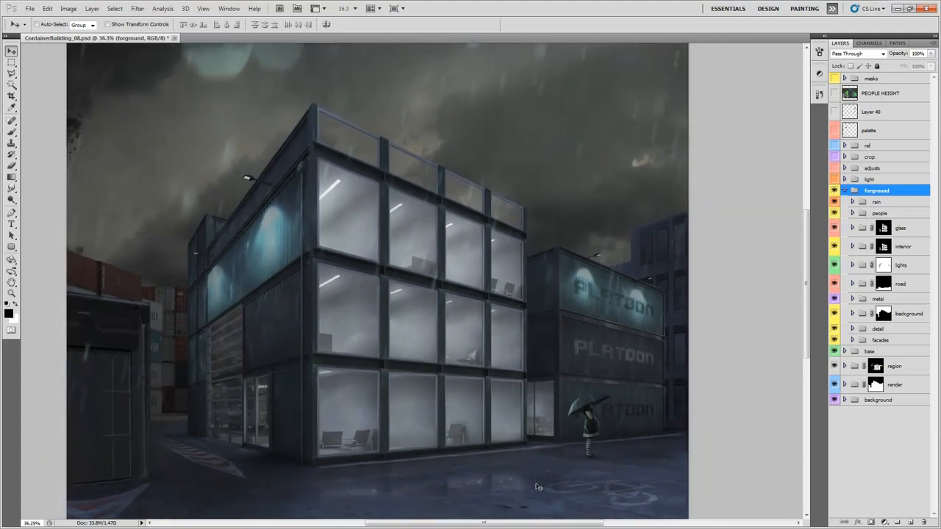
drag(613, 317, 608, 304)
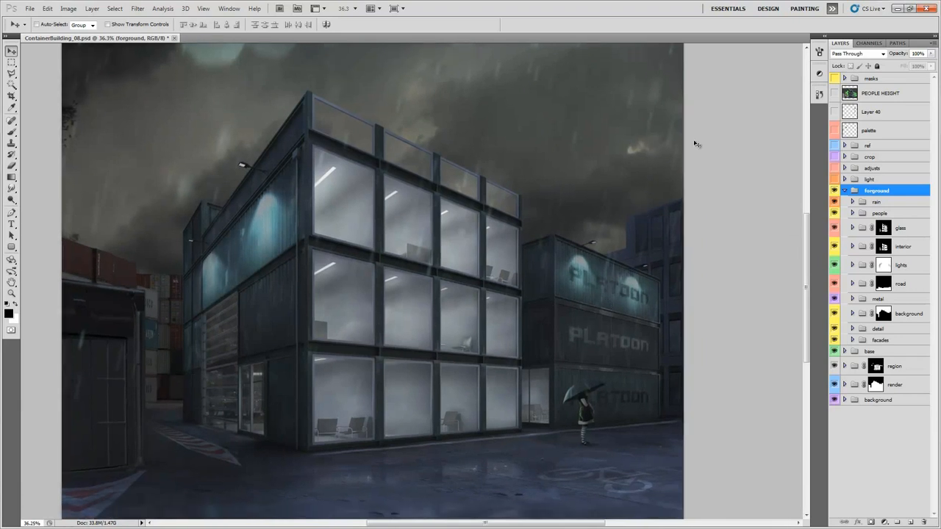
Hide all forground subgroups except facades, expand facades, and hide every layer in it above the right layer.
drag(834, 202, 834, 339)
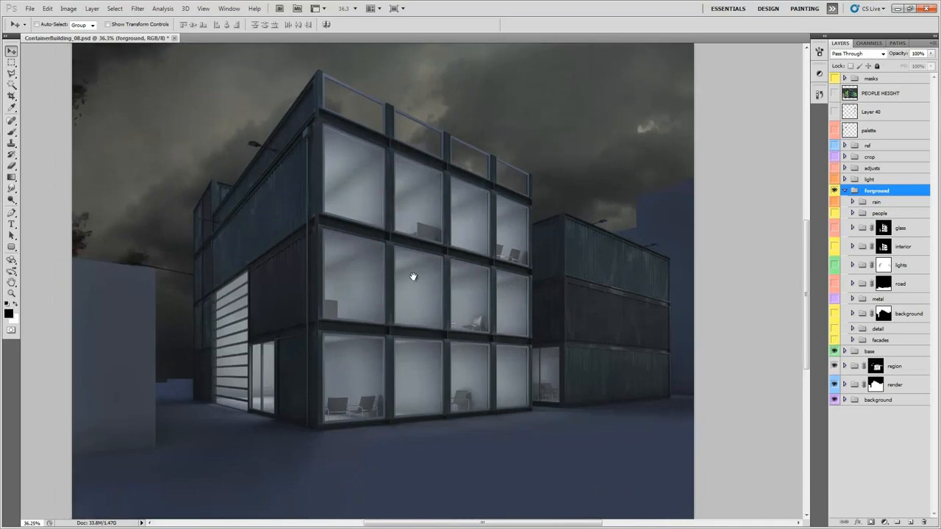
click(834, 341)
click(852, 340)
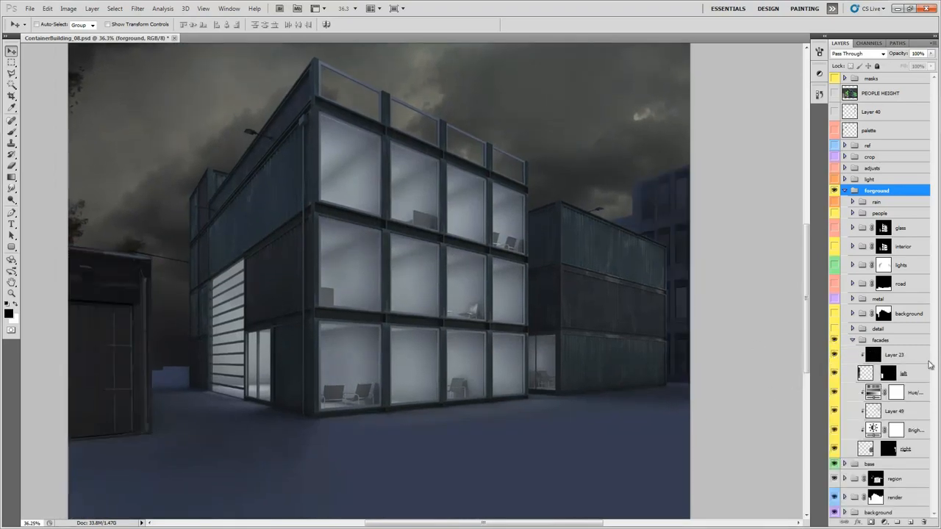
drag(834, 354, 834, 431)
Set the blend mode of the right facade layer to Normal.
click(868, 448)
click(856, 53)
click(853, 56)
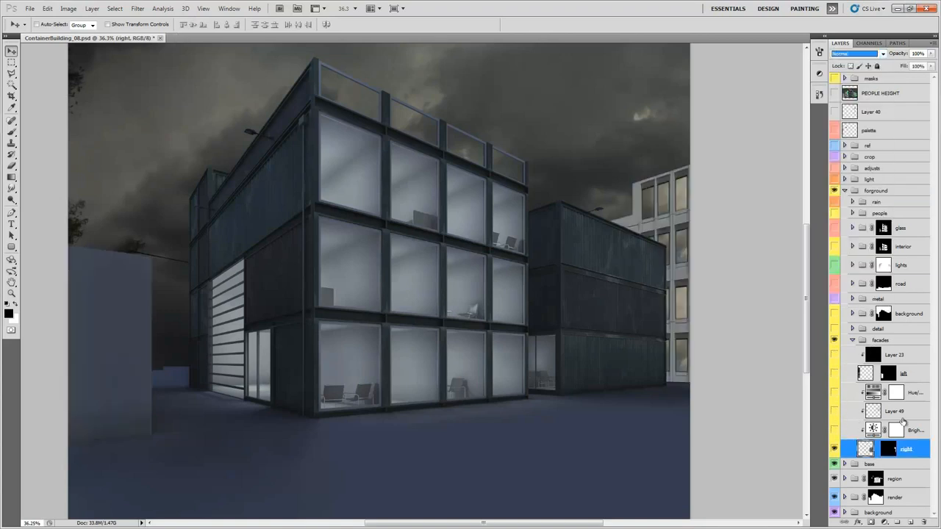
Disable the right layer's mask to view the whole facade image, and re-enable the mask.
shift+click(889, 449)
scroll(619, 357, right, 1)
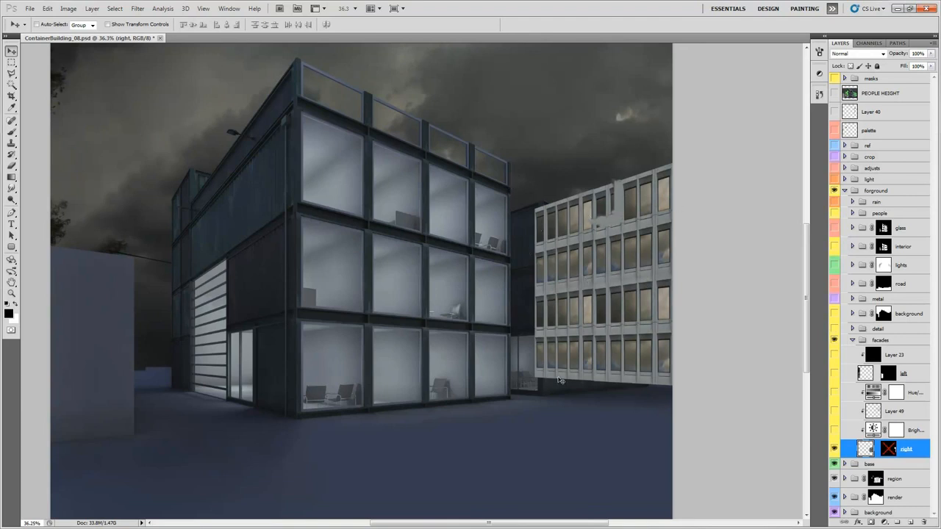
shift+click(888, 449)
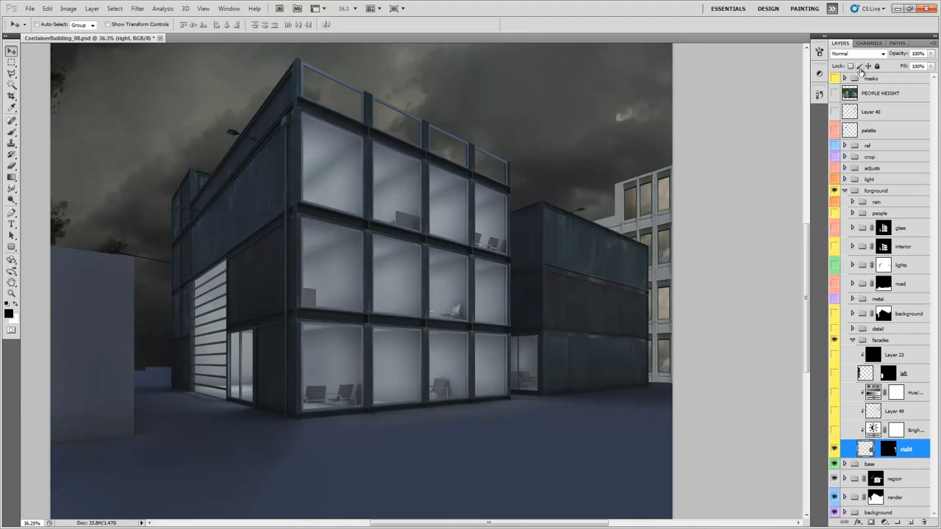
Set the blend mode of the right facade layer to Hard Light.
click(856, 54)
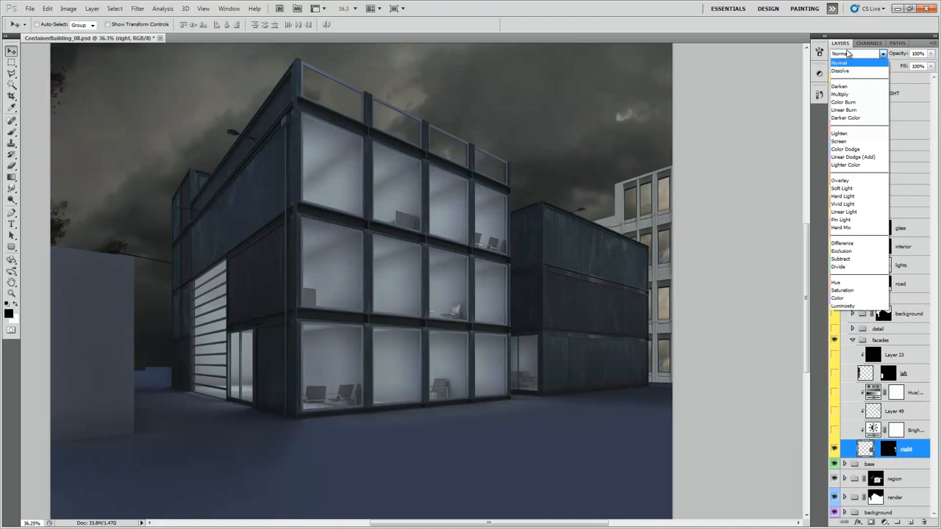
click(849, 198)
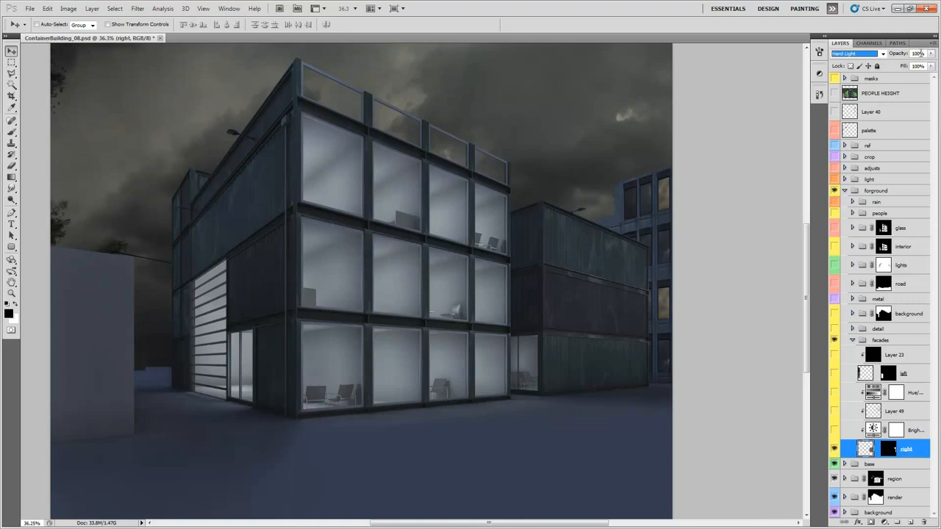
Inspect the settings of the clipped Brightness/Contrast 11 adjustment above the right facade and show the adjustment.
click(898, 433)
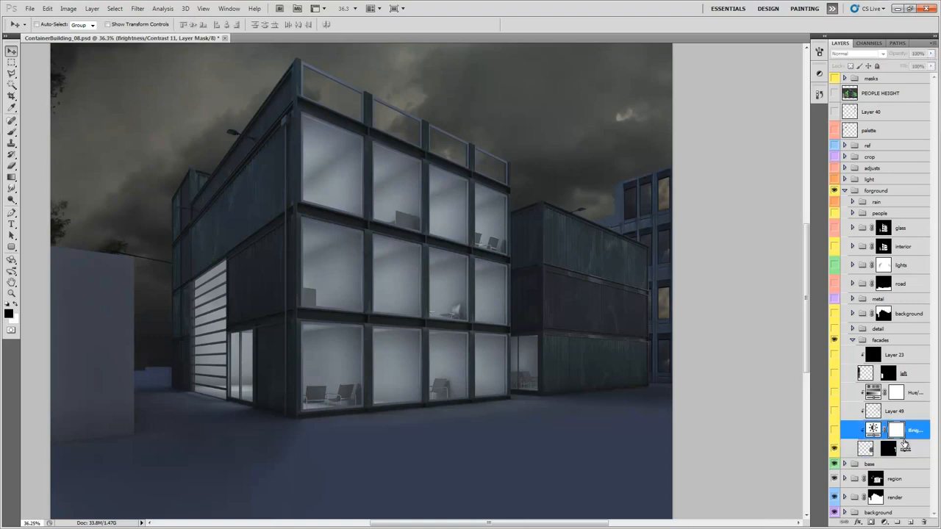
drag(571, 273, 601, 280)
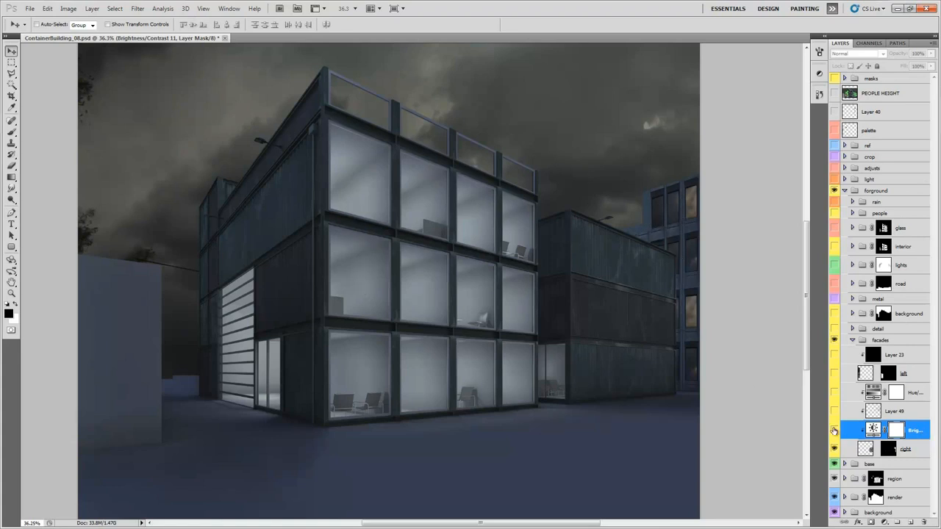
click(870, 431)
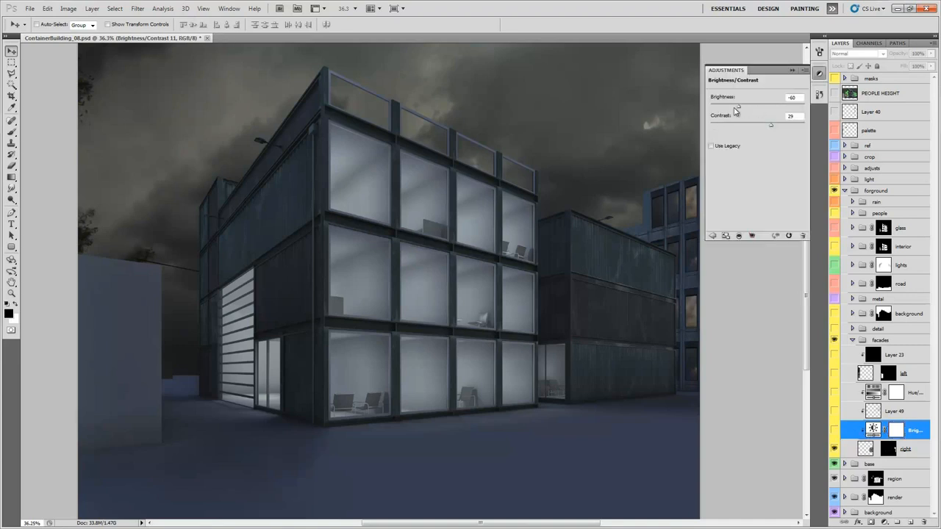
click(834, 430)
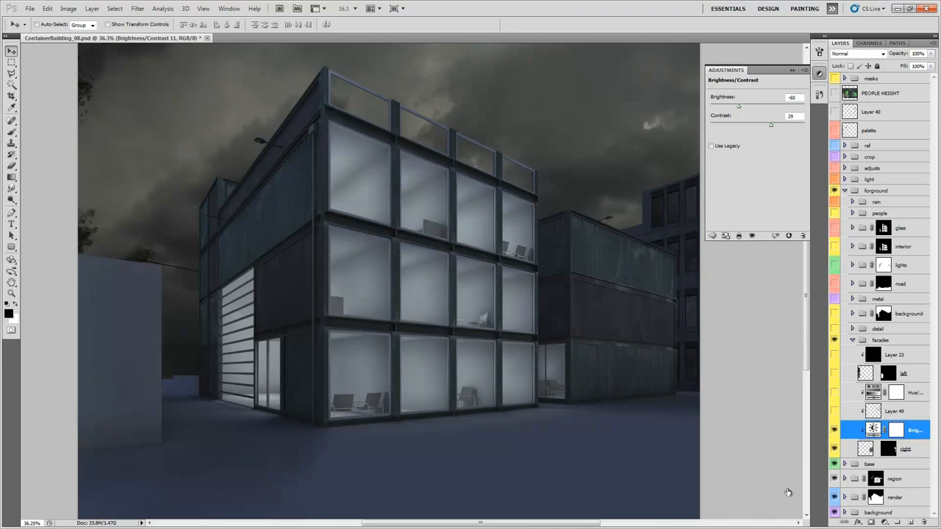
Show Layer 49, the clipped Hue/Saturation adjustment and the left facade layer in the facades group.
click(902, 416)
click(835, 411)
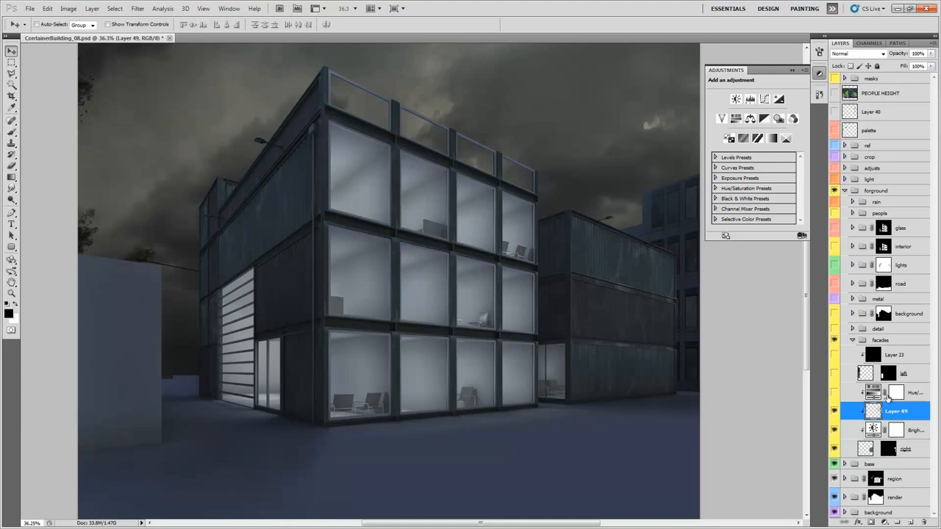
click(834, 393)
click(834, 373)
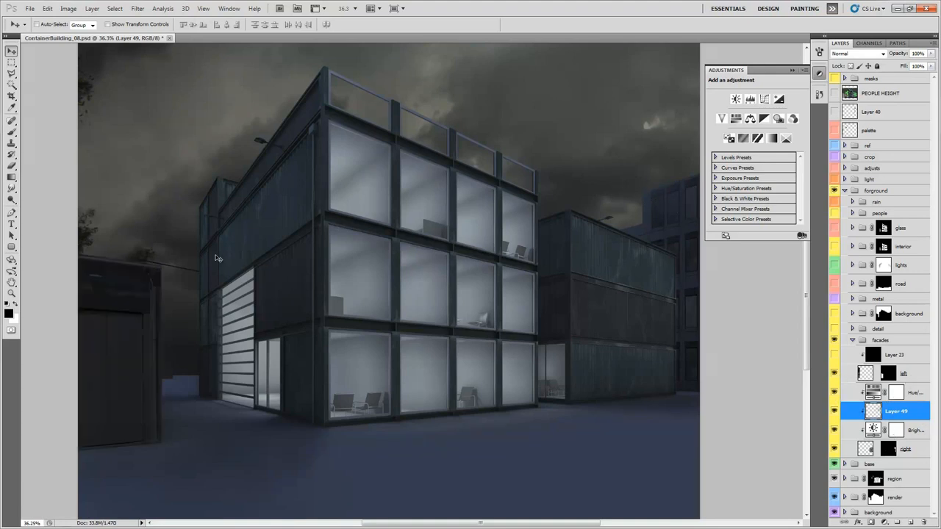
Preview the left facade layer with the Normal blend mode, and undo the change.
click(911, 375)
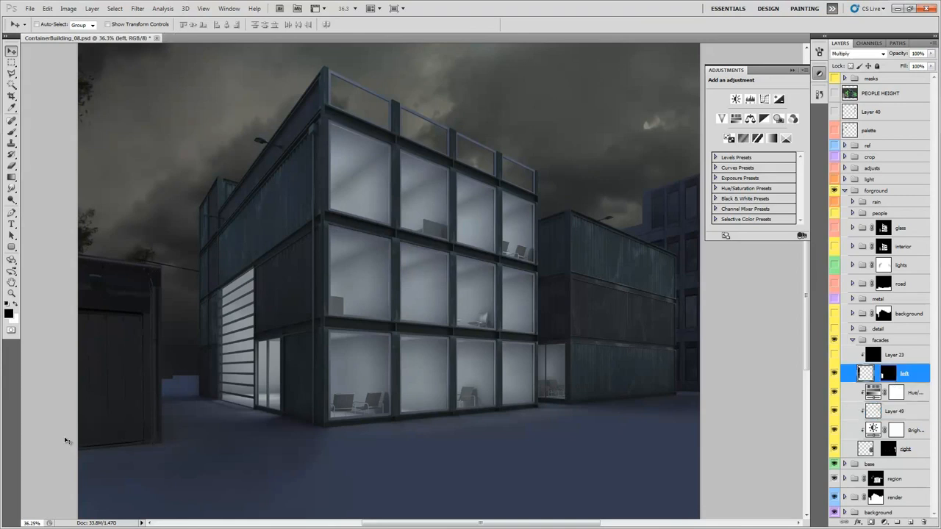
click(856, 54)
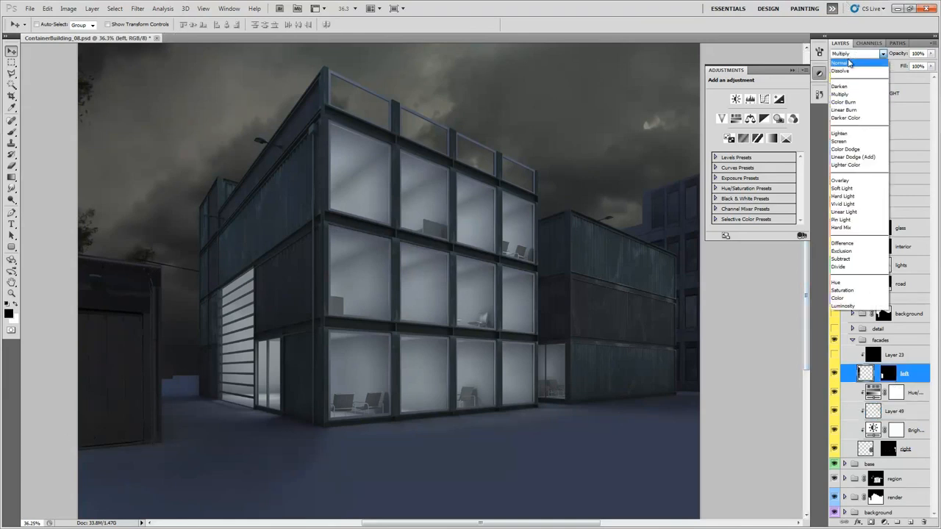
click(850, 56)
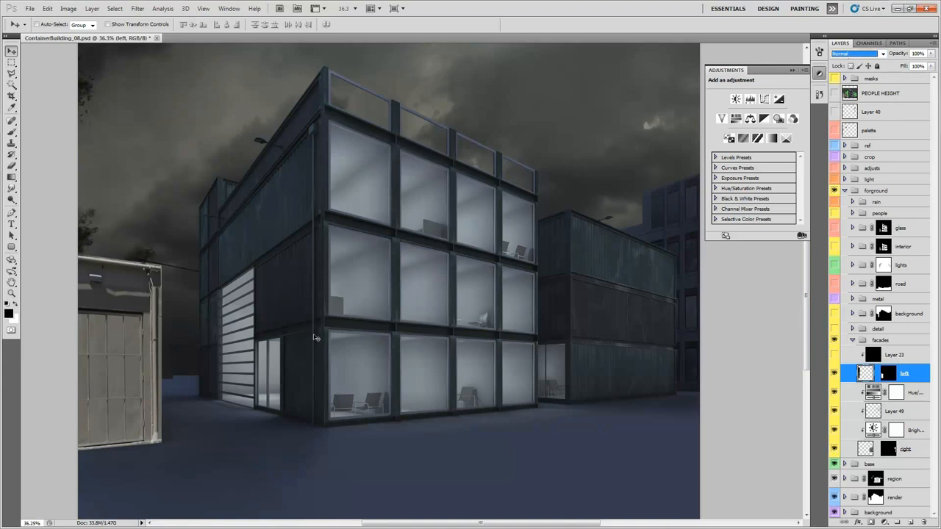
key(ctrl+z)
Show Layer 23 clipped to the left facade layer, and collapse the facades group.
click(833, 355)
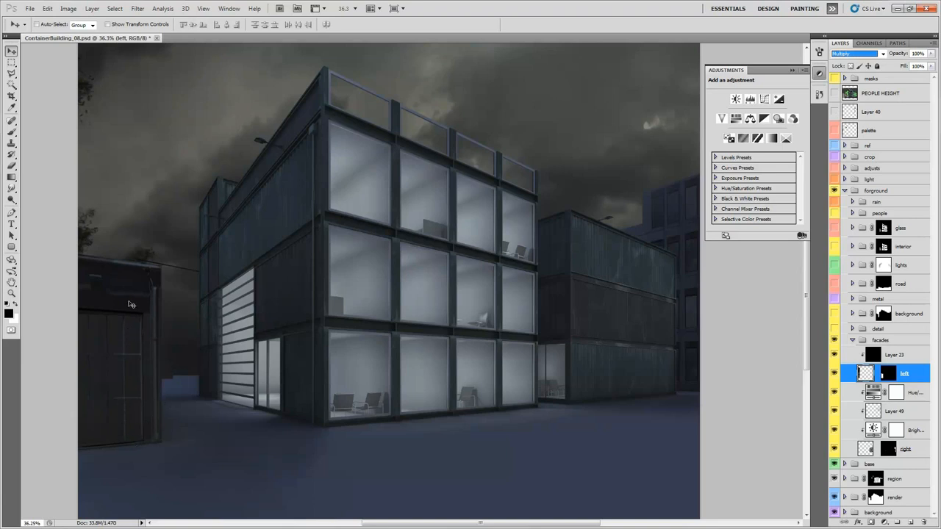
drag(373, 413, 356, 414)
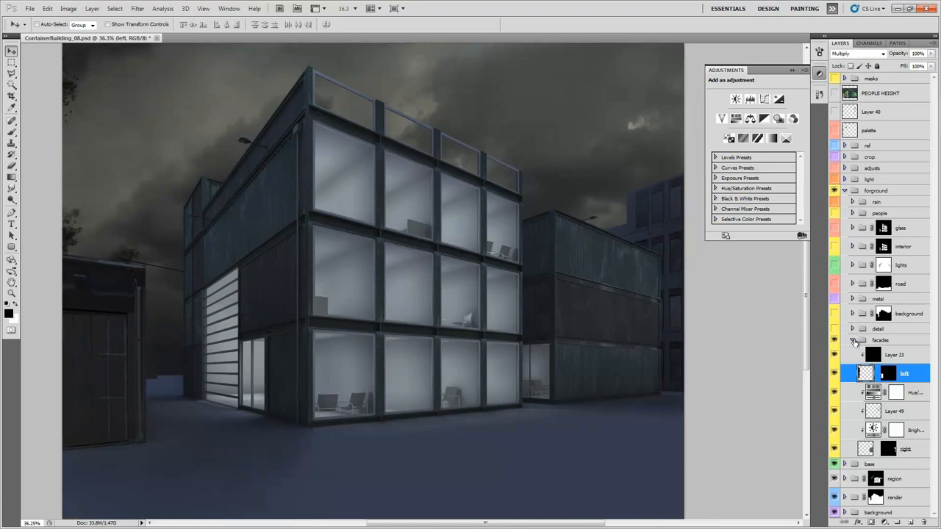
click(852, 340)
Show the detail group in the foreground group and examine the logos on the rear containers up close.
click(834, 330)
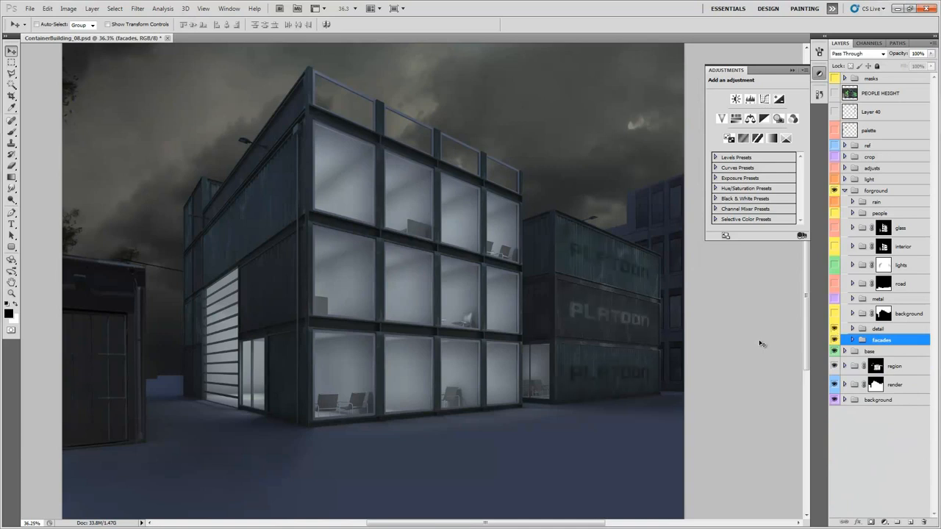
drag(647, 332, 466, 321)
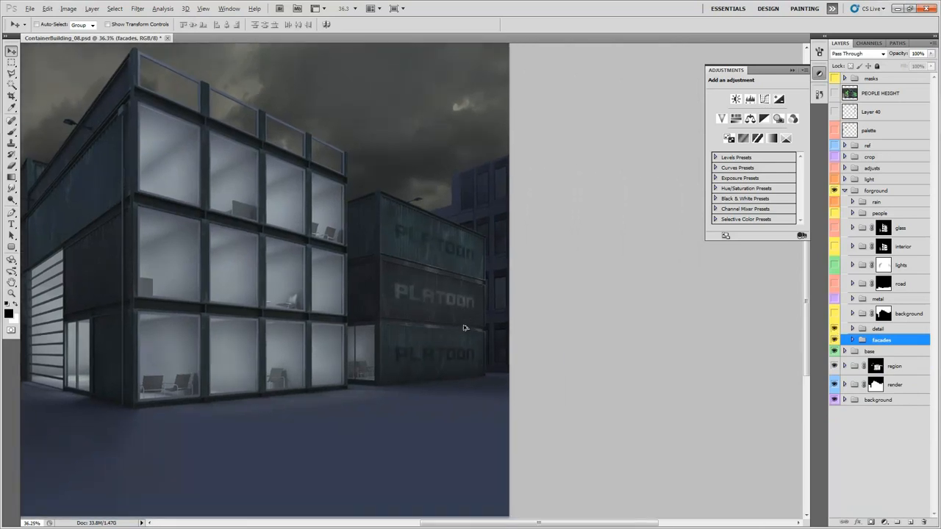
scroll(464, 328, up, 5)
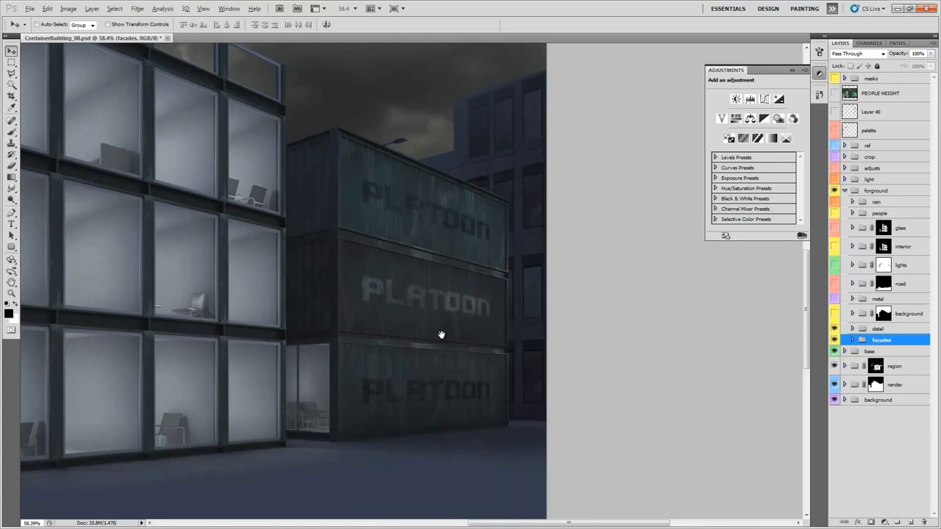
click(819, 72)
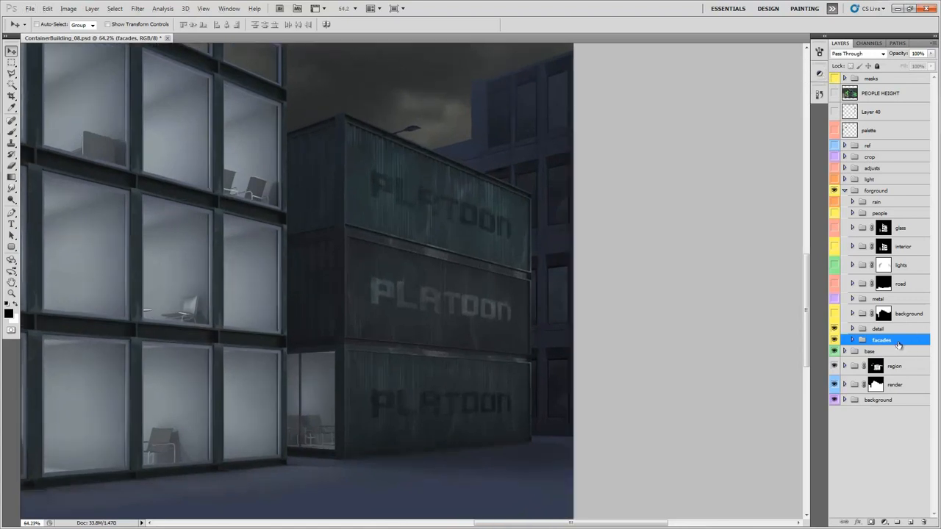
Expand the detail group, hide the dirt, logo003 and logo02 layers, and disable the mask of the logo01 layer.
click(852, 329)
drag(832, 346, 834, 387)
shift+click(888, 399)
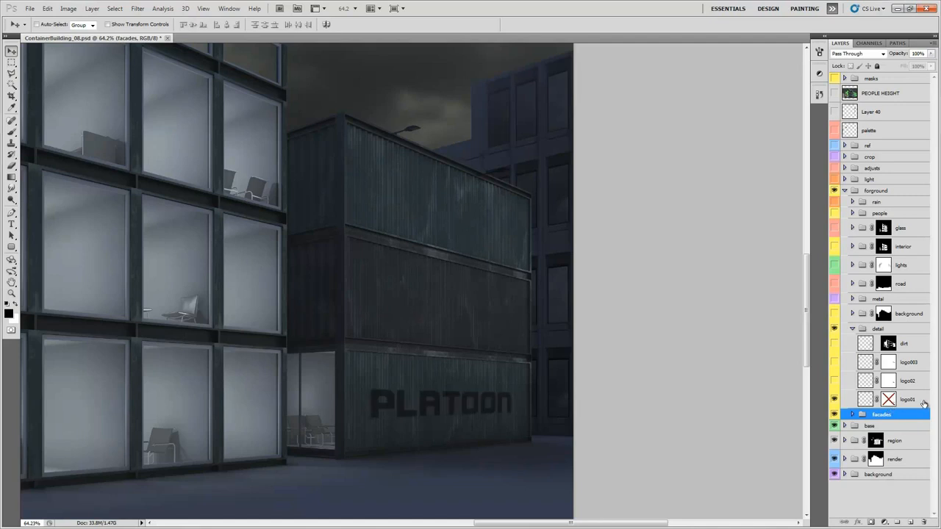
click(924, 404)
drag(460, 403, 454, 323)
scroll(444, 360, up, 4)
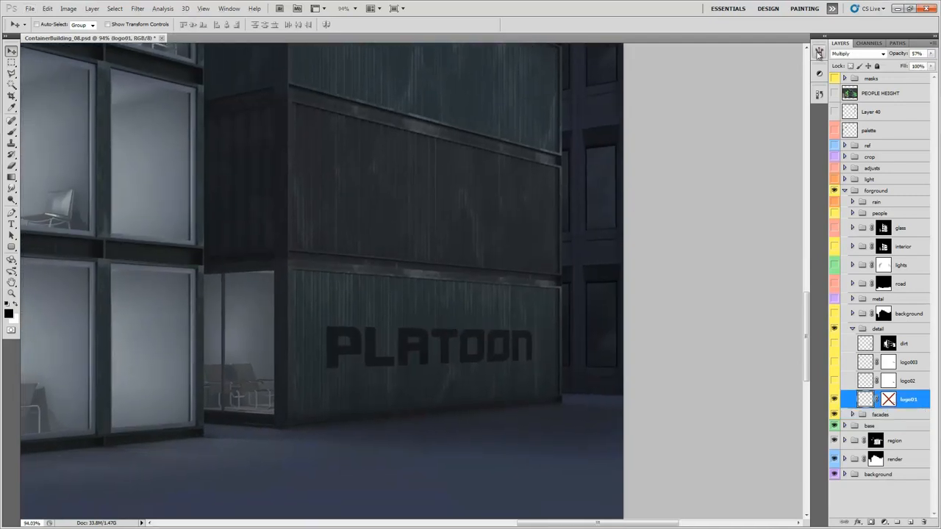
Set the logo01 layer's blend mode to Normal and its opacity to 100%.
click(860, 54)
click(882, 54)
click(884, 54)
click(846, 63)
click(931, 54)
click(932, 65)
drag(328, 346, 340, 312)
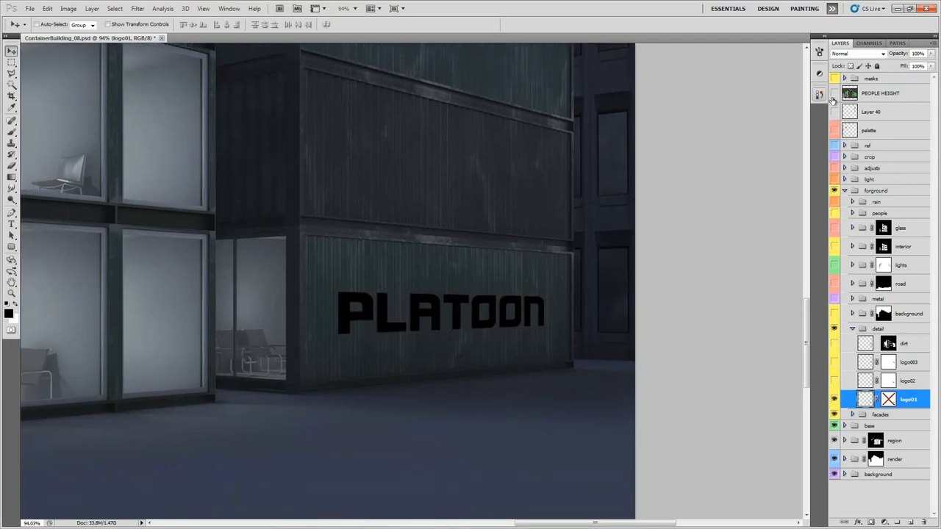
Re-enable the logo01 mask and set the layer to Multiply at 52% opacity.
shift+click(887, 399)
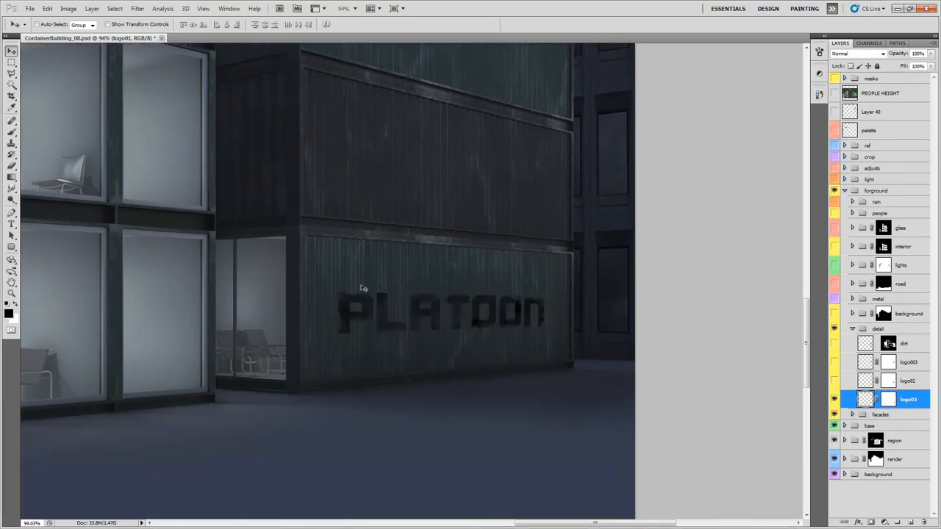
click(869, 55)
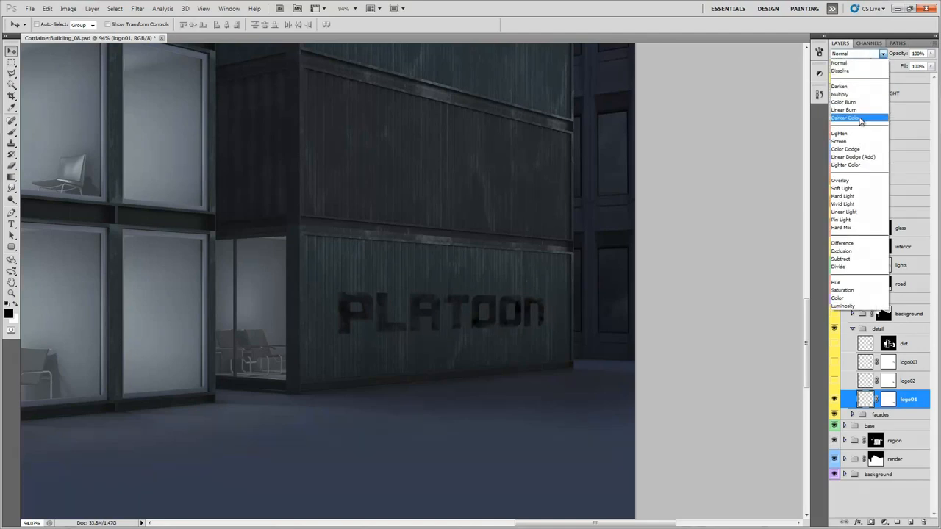
click(839, 94)
click(930, 54)
drag(931, 67, 908, 67)
drag(548, 201, 580, 261)
scroll(565, 268, down, 1)
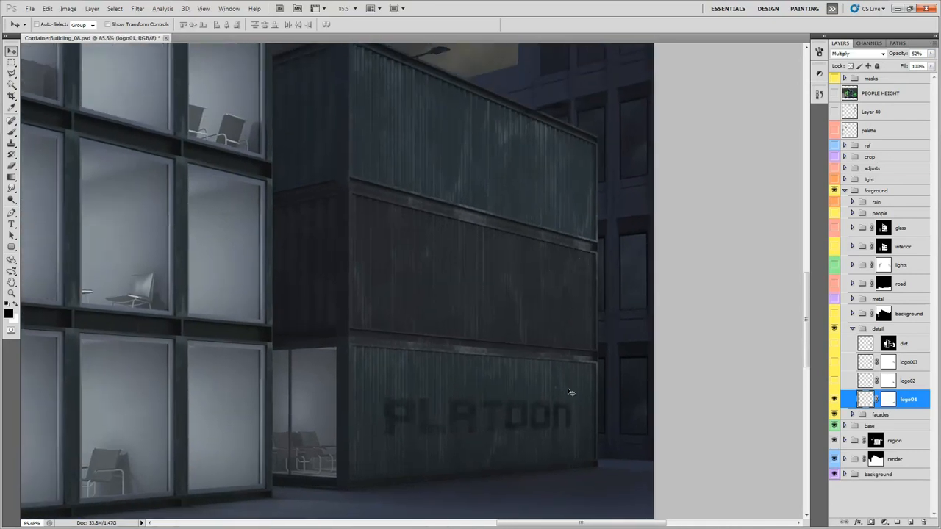
Show the logo02 and logo003 layers on the two upper containers.
click(834, 381)
click(834, 363)
drag(497, 335, 500, 326)
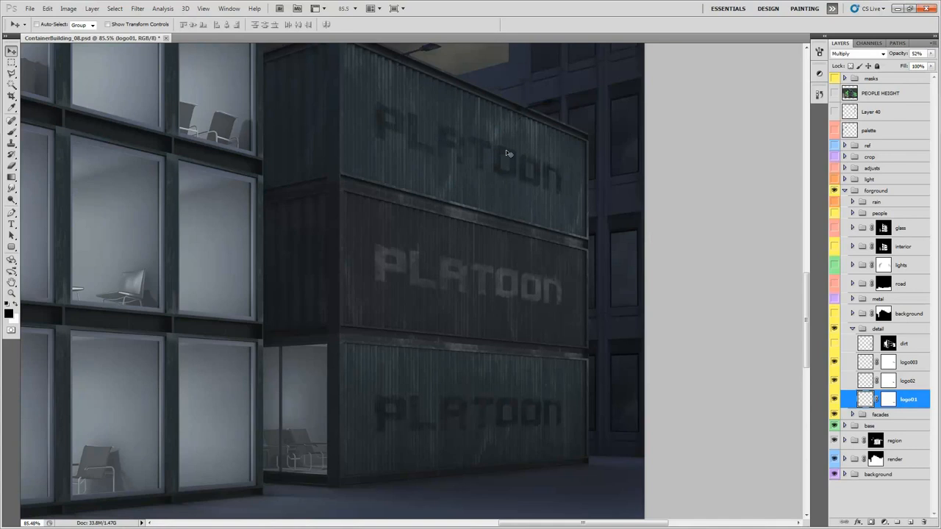
scroll(500, 275, down, 3)
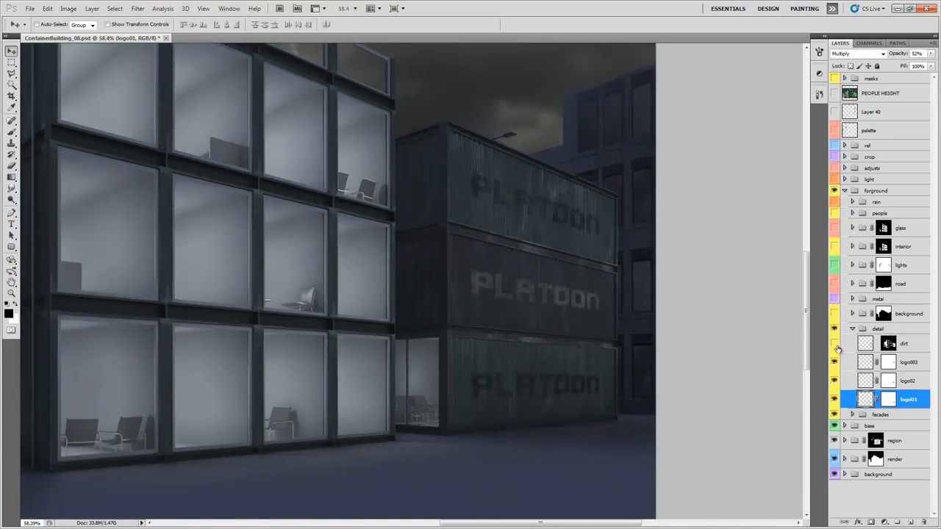
Select the dirt layer in the detail group and show it.
click(868, 345)
scroll(430, 280, up, 3)
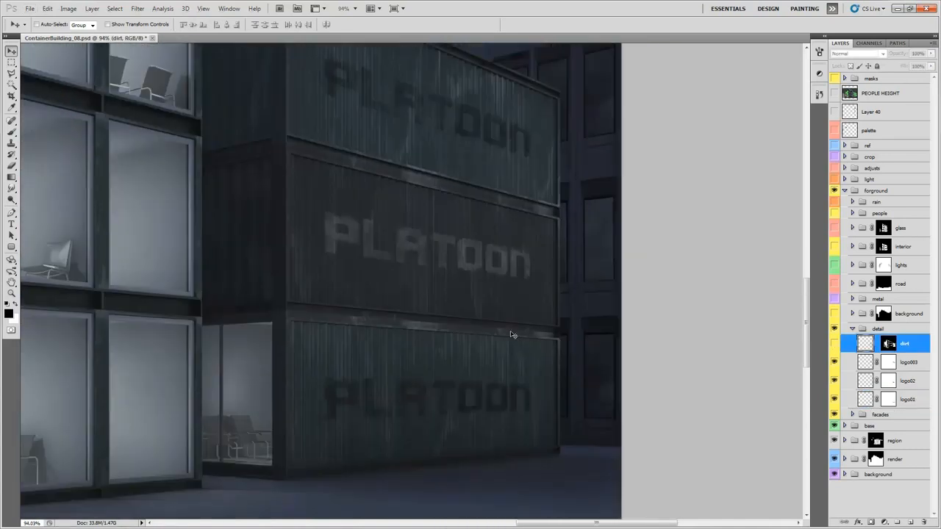
click(833, 345)
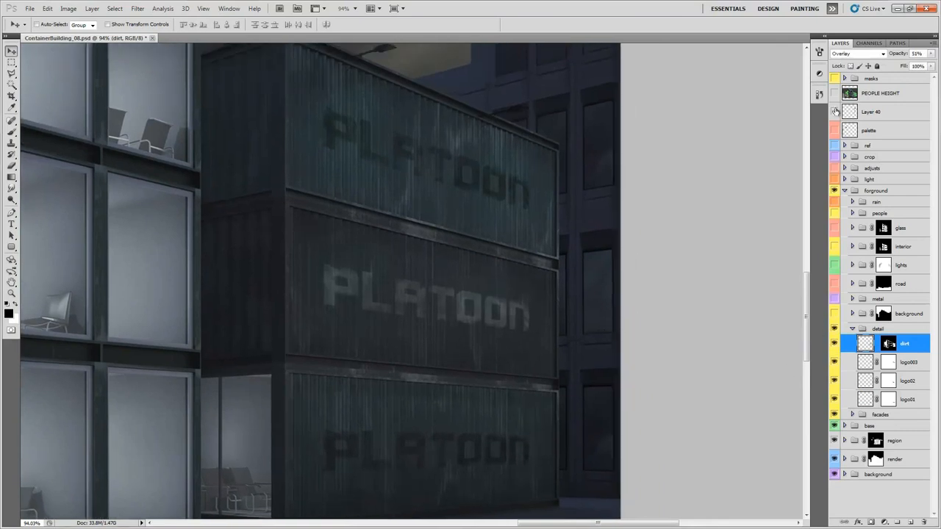
Set the dirt layer's blend mode to Normal and its opacity to 100% to expose the painted patches.
click(838, 56)
click(842, 62)
drag(931, 53, 934, 65)
alt+scroll(456, 321, down, 3)
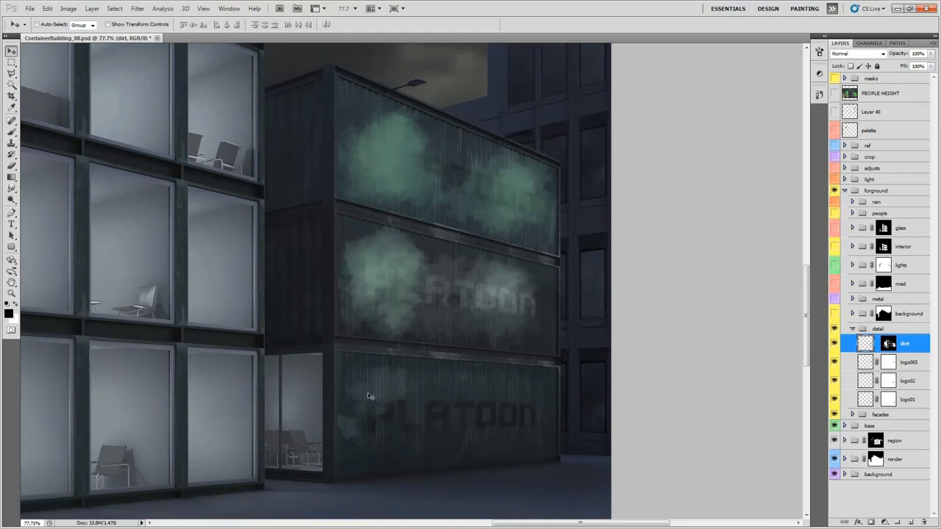
alt+scroll(528, 235, down, 3)
Show the palette layer to compare its colour swatches with the dirt patches on the containers, and hide it again.
click(833, 130)
scroll(124, 336, up, 2)
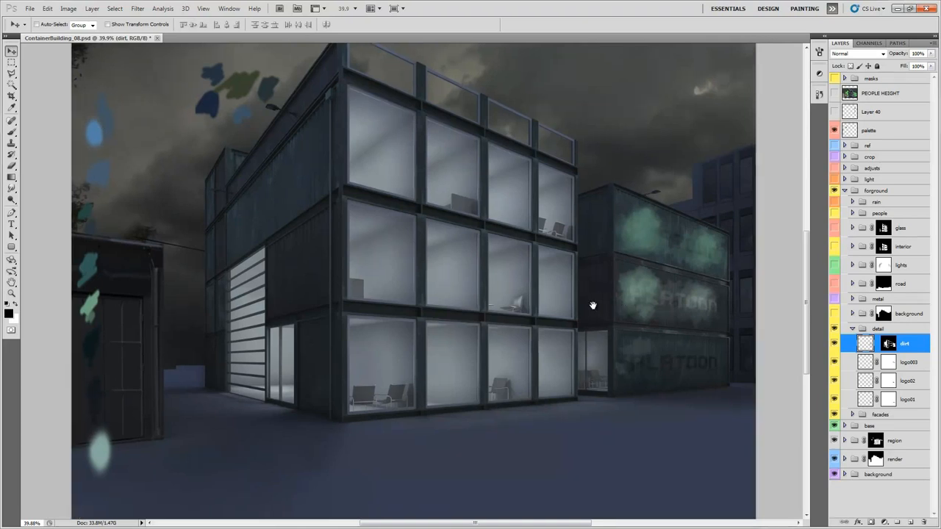
scroll(450, 283, up, 4)
scroll(464, 291, down, 2)
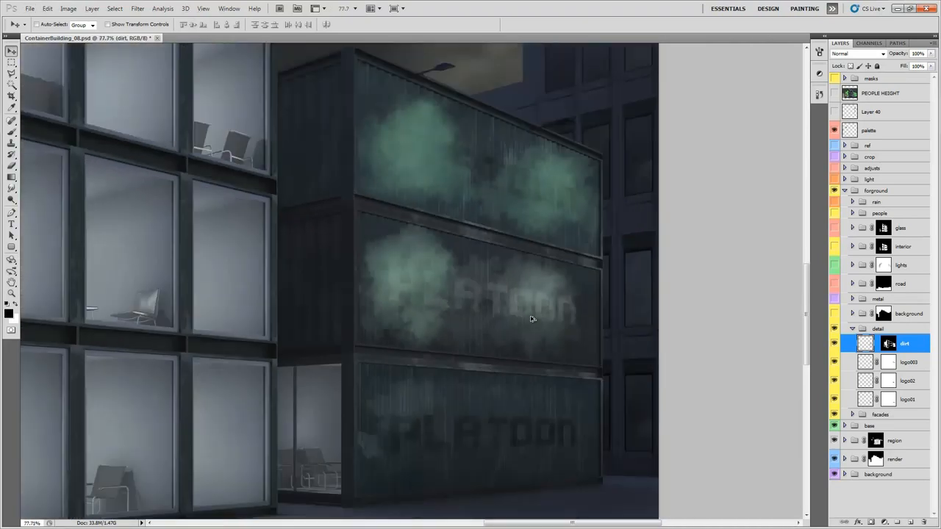
scroll(433, 222, up, 2)
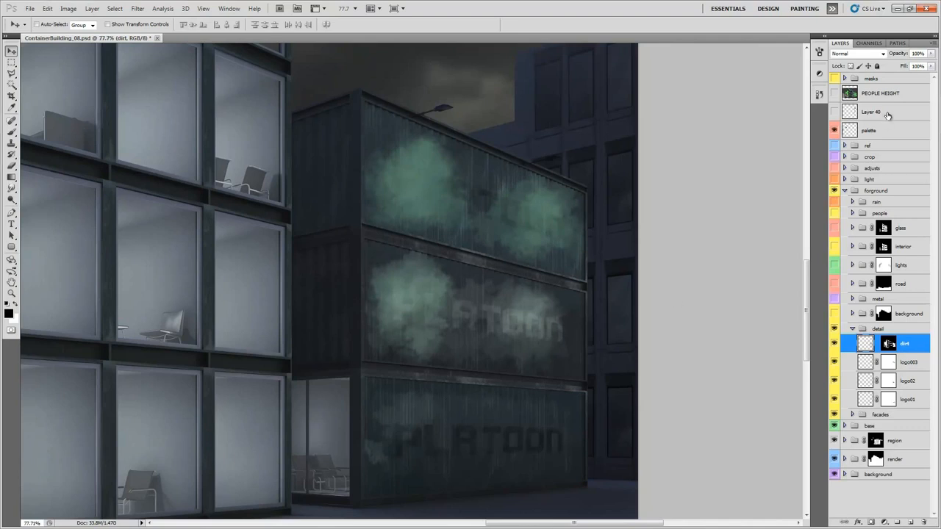
scroll(562, 309, down, 1)
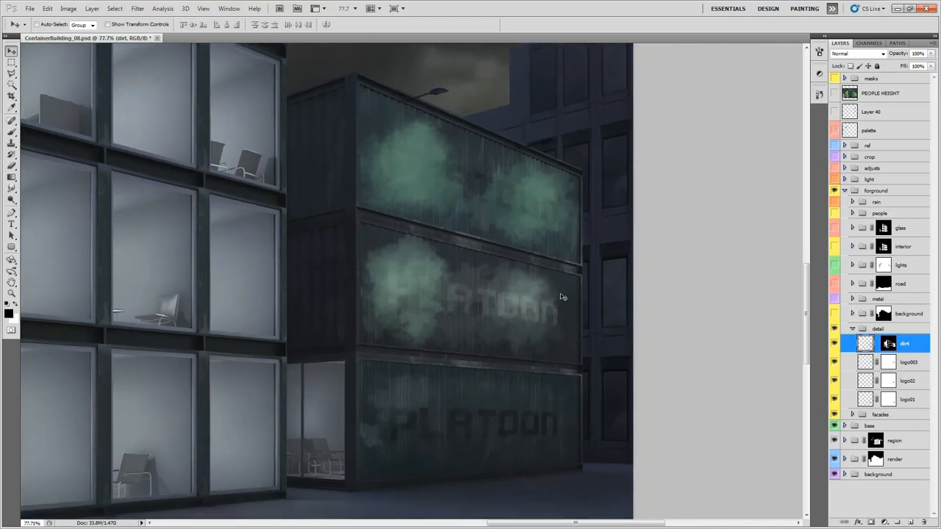
Set the dirt layer's blend mode to Overlay and its opacity to 56%.
click(856, 54)
click(852, 179)
click(932, 54)
drag(932, 65, 908, 64)
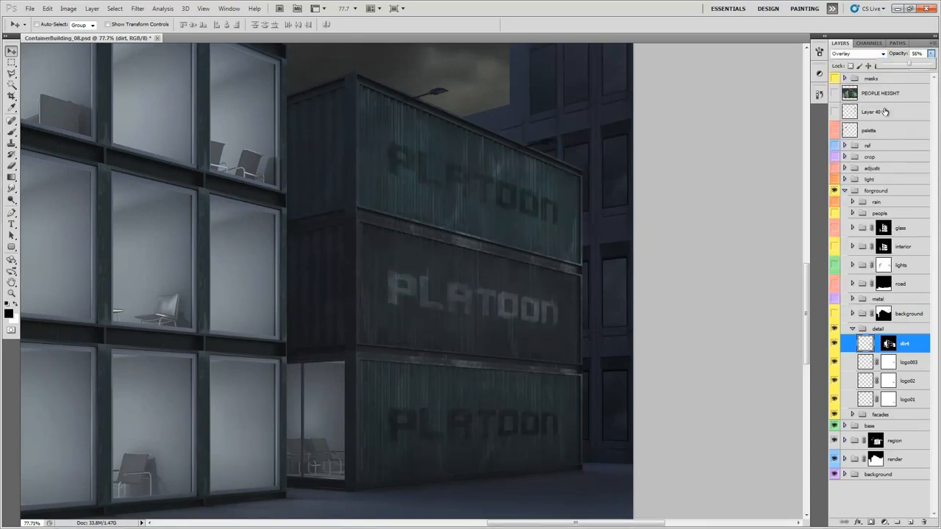
Hide and show the dirt layer to compare its effect on the containers, and examine the whole building image.
click(835, 344)
click(834, 344)
drag(396, 197, 408, 197)
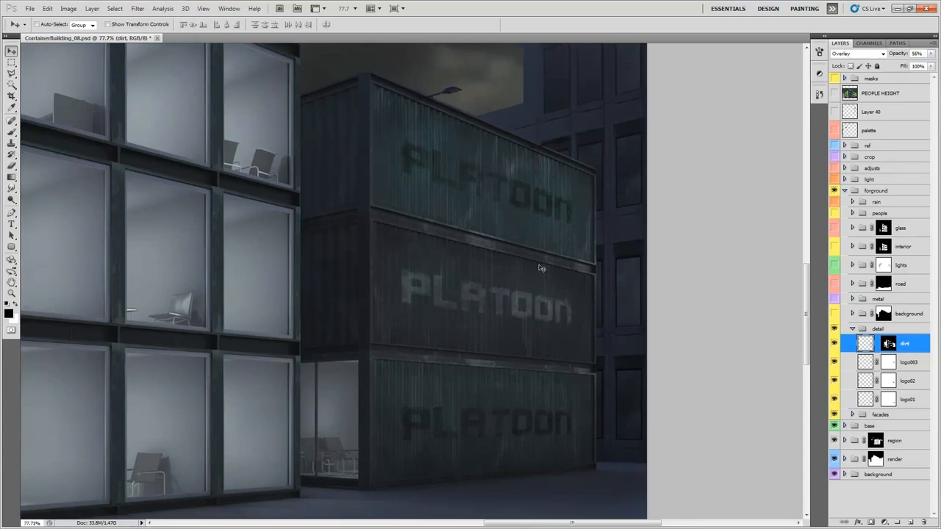
scroll(419, 242, down, 9)
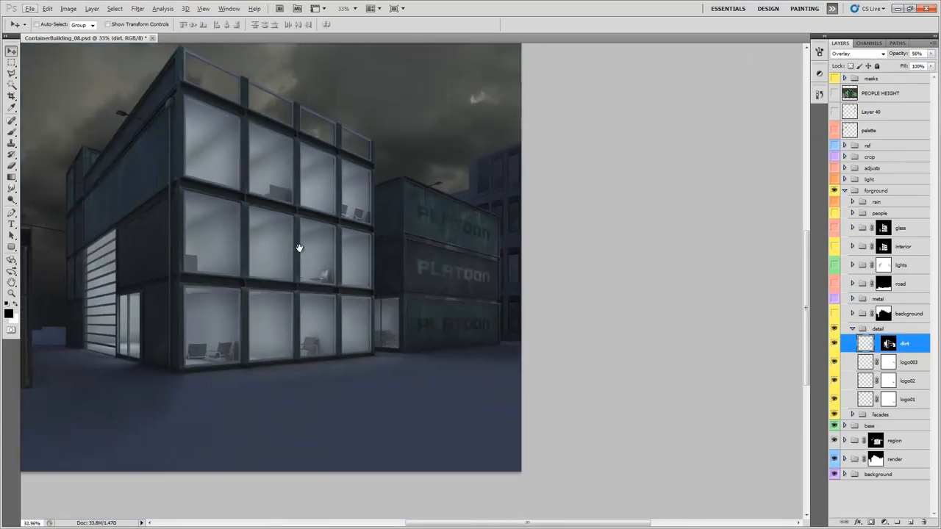
drag(299, 248, 412, 309)
scroll(412, 309, up, 1)
drag(343, 281, 379, 271)
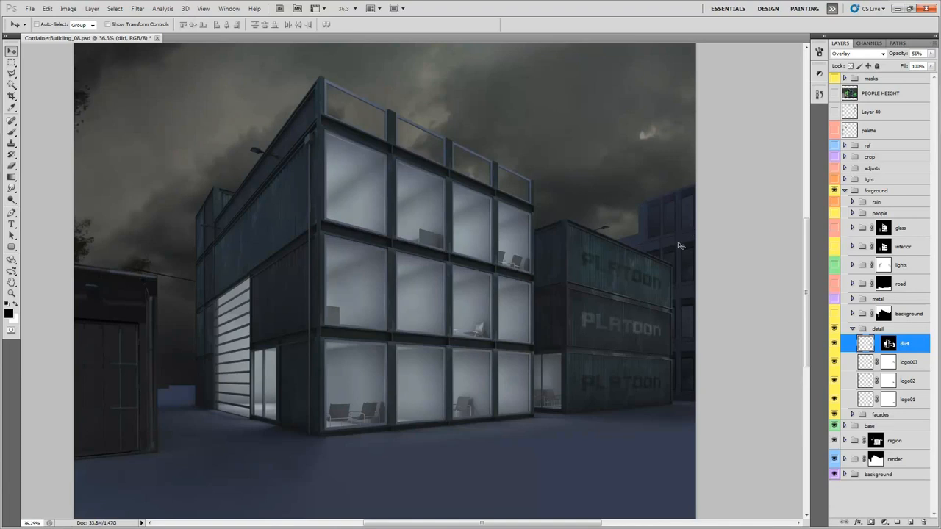
drag(449, 350, 450, 337)
drag(416, 268, 426, 289)
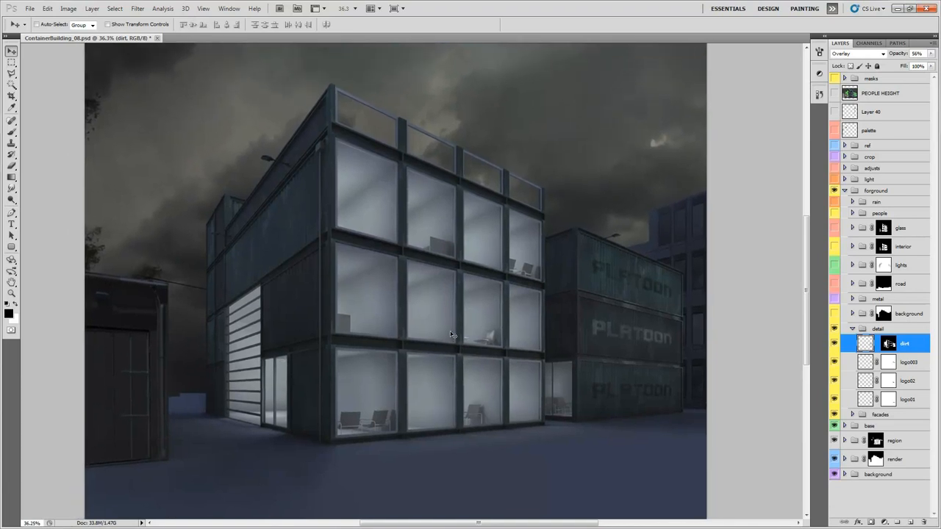
Collapse the detail group and show the background group inside the foreground group.
click(851, 329)
drag(598, 328, 593, 314)
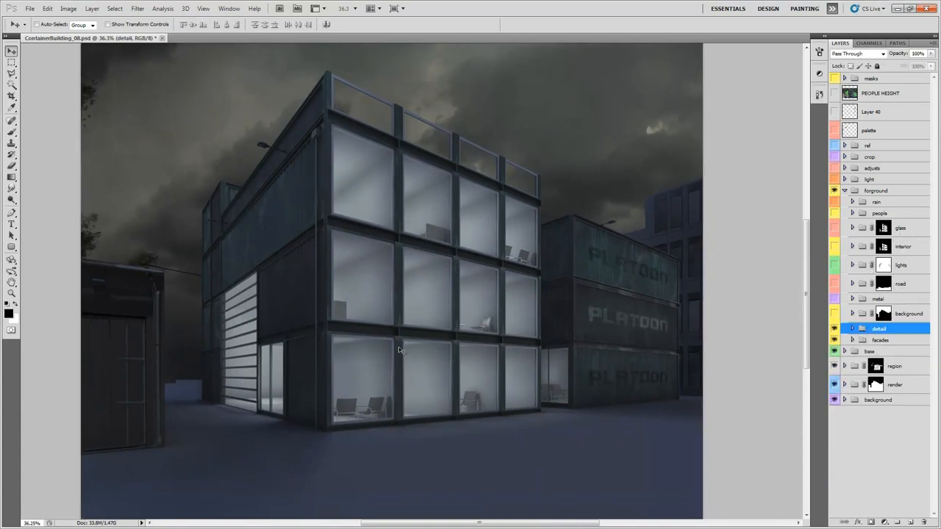
click(833, 313)
drag(356, 417, 351, 409)
Expand that background group, hide its two clipped adjustments, and view the back layer on its own before restoring the other layers.
click(852, 314)
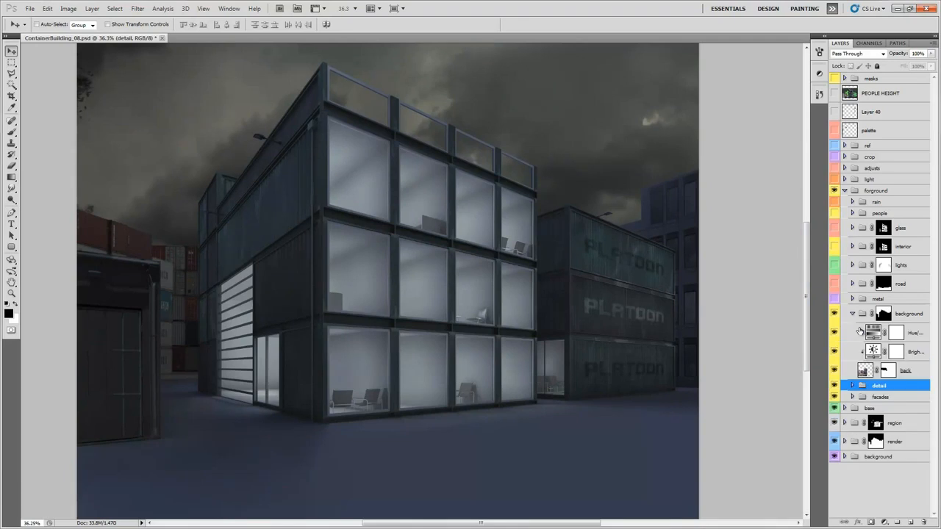
drag(834, 334, 834, 356)
click(849, 371)
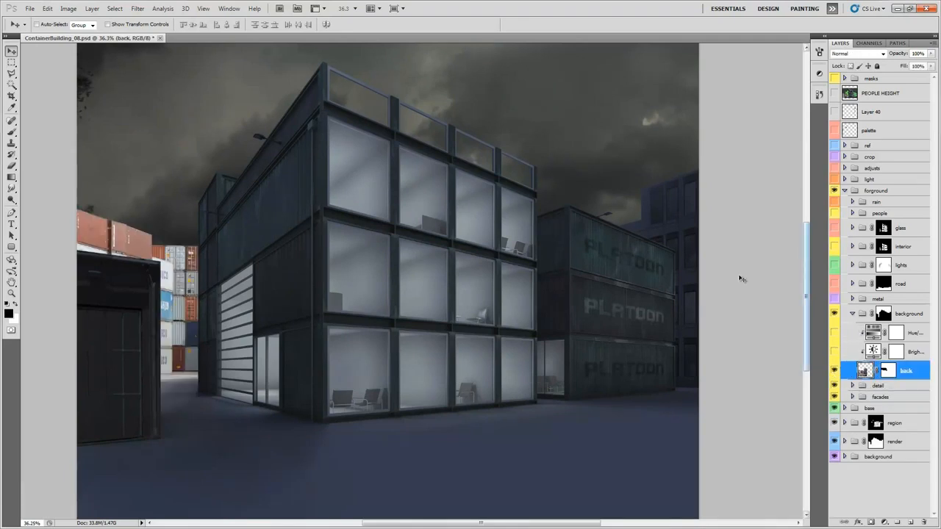
alt+click(835, 372)
alt+click(835, 372)
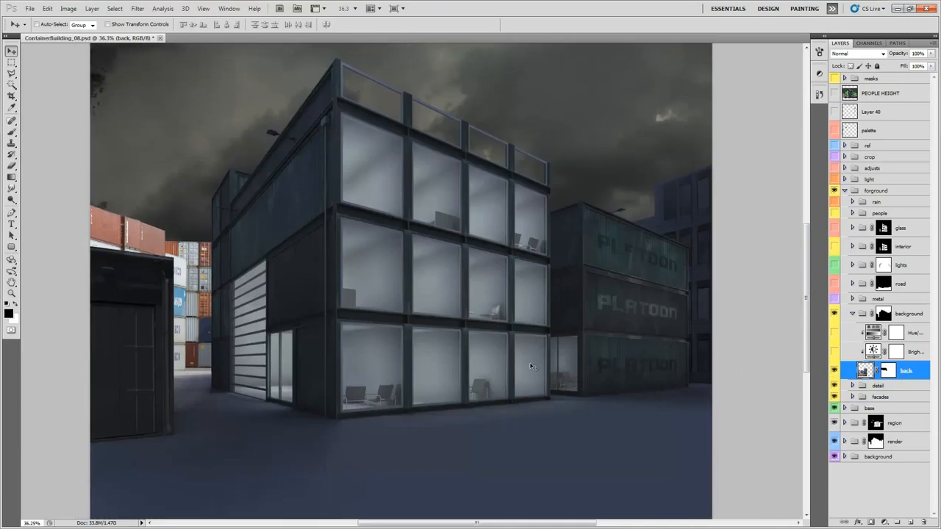
Show the clipped Brightness/Contrast 9 and Hue/Saturation adjustments above the back layer.
key(alt+bracketright)
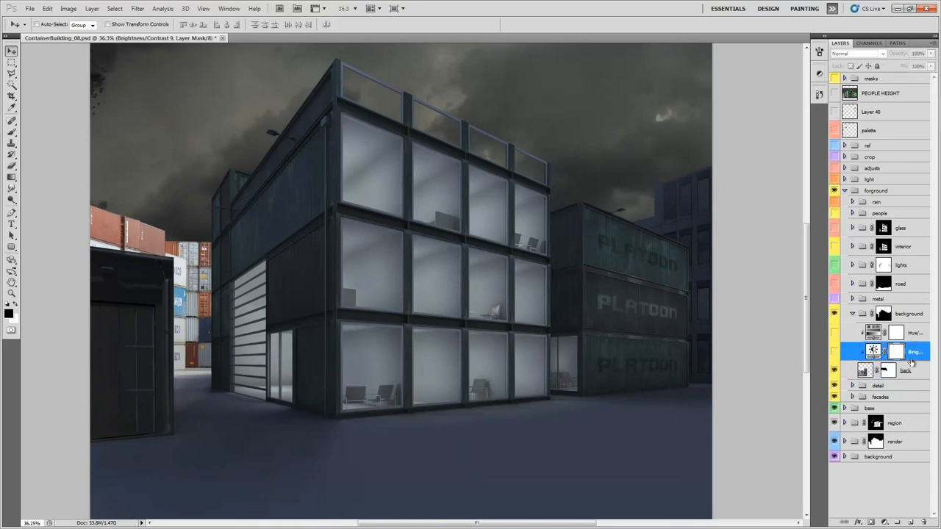
click(834, 352)
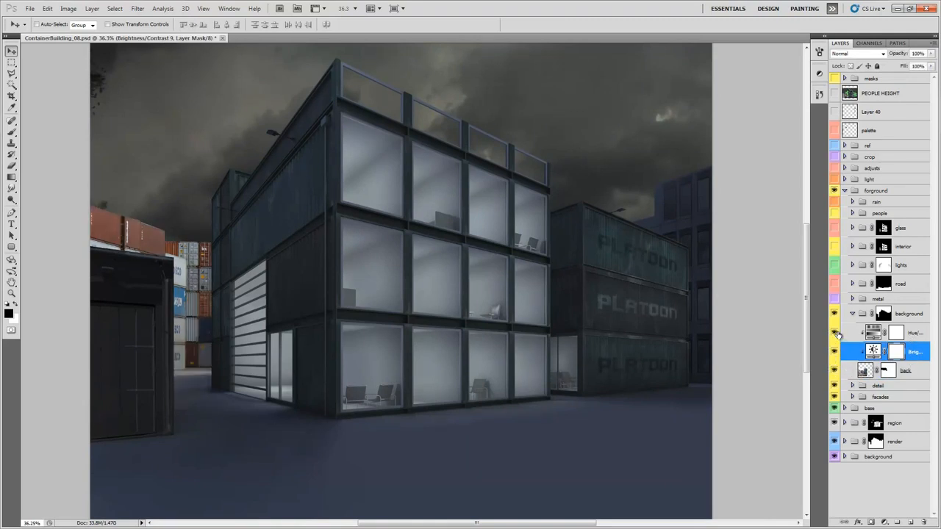
Turn on the clipped Hue/Saturation adjustment over the back layer and inspect the distant containers around the building.
click(836, 333)
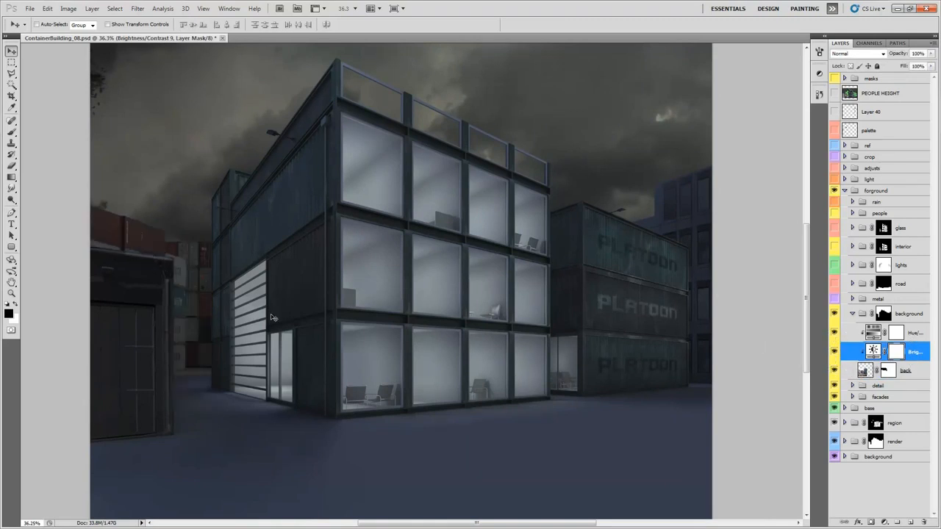
drag(266, 308, 264, 328)
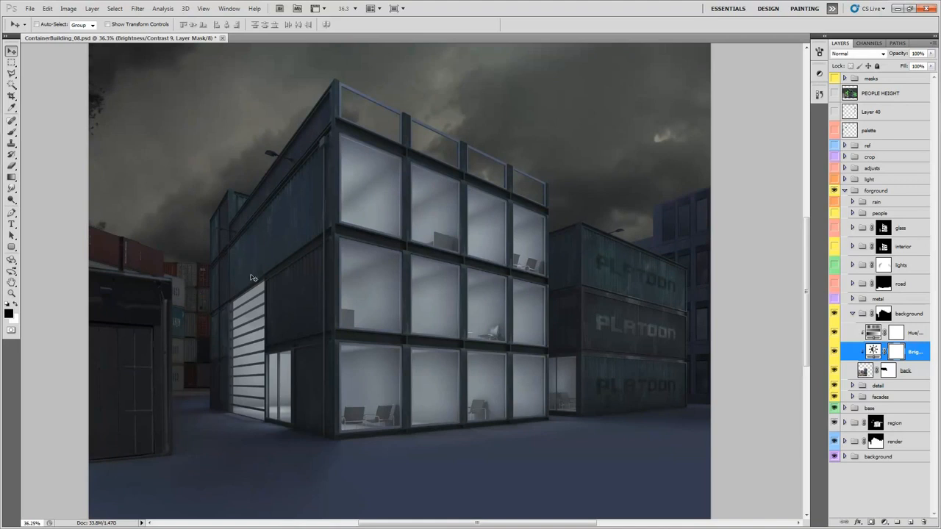
drag(445, 332, 436, 351)
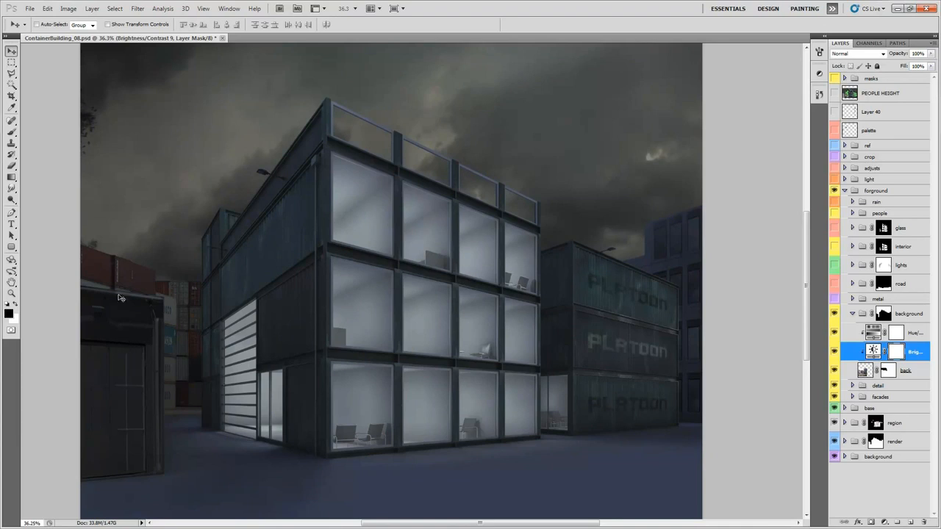
drag(391, 406, 391, 400)
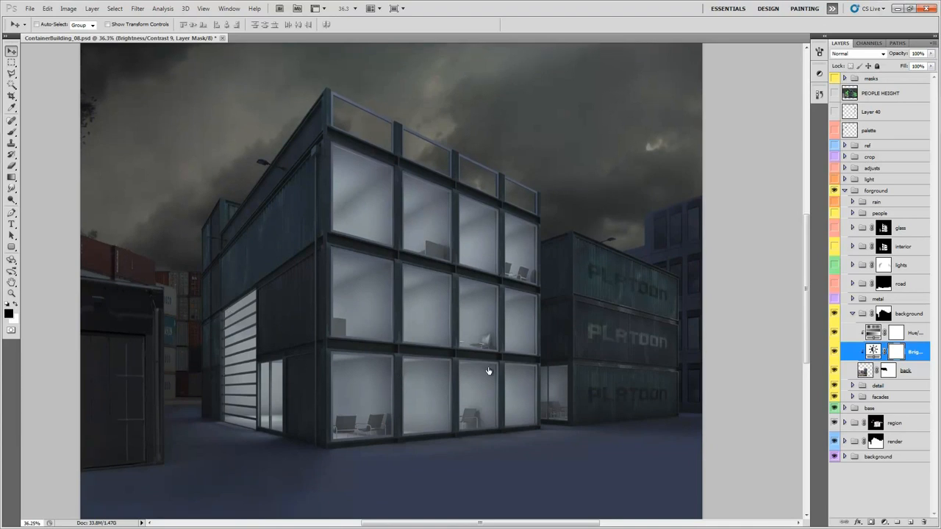
Collapse the background group inside the foreground group and select the metal group above it.
click(852, 313)
drag(457, 333, 465, 338)
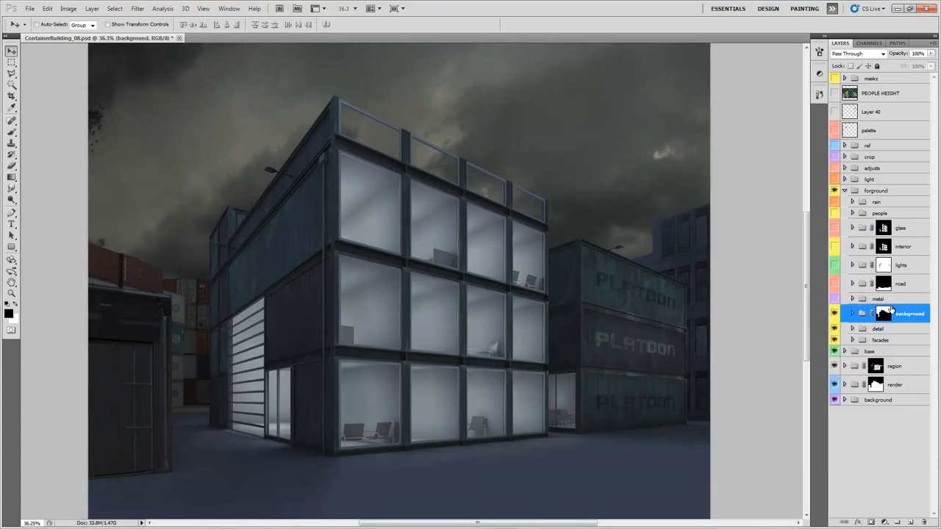
click(889, 299)
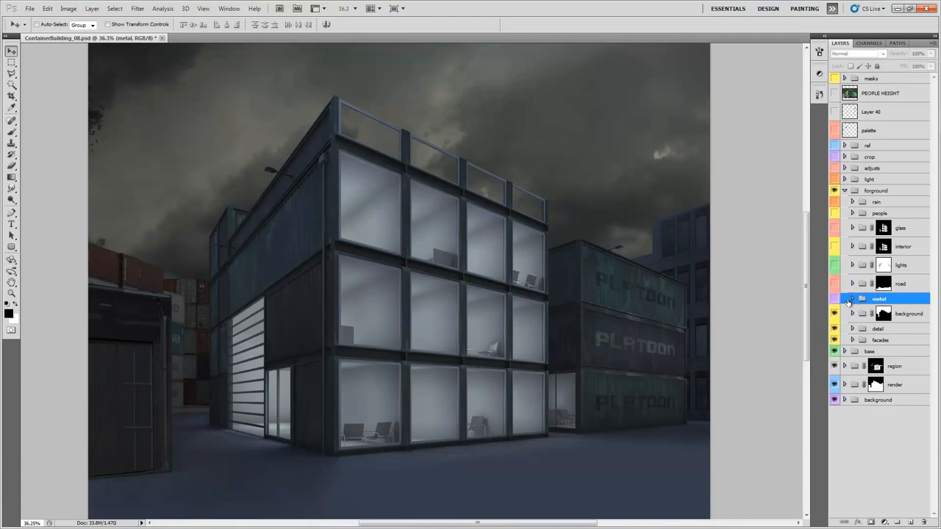
drag(274, 189, 289, 191)
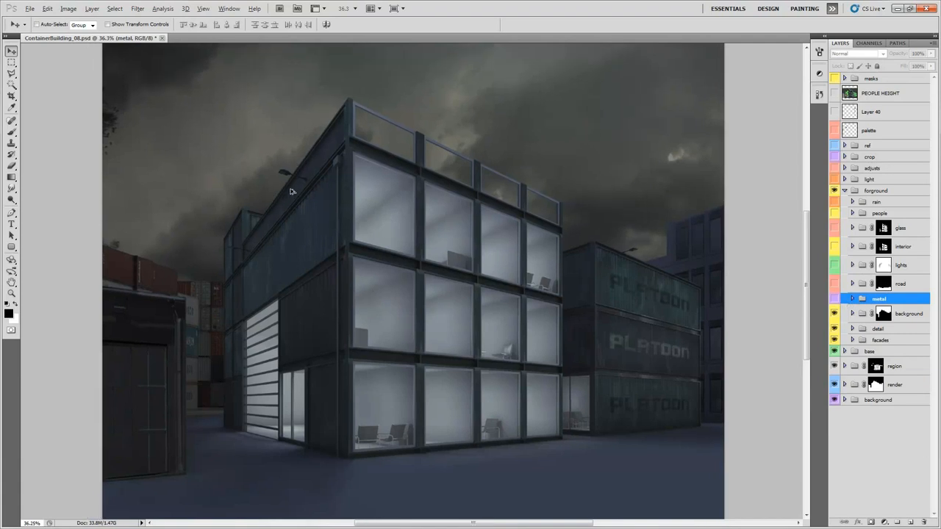
scroll(292, 191, up, 6)
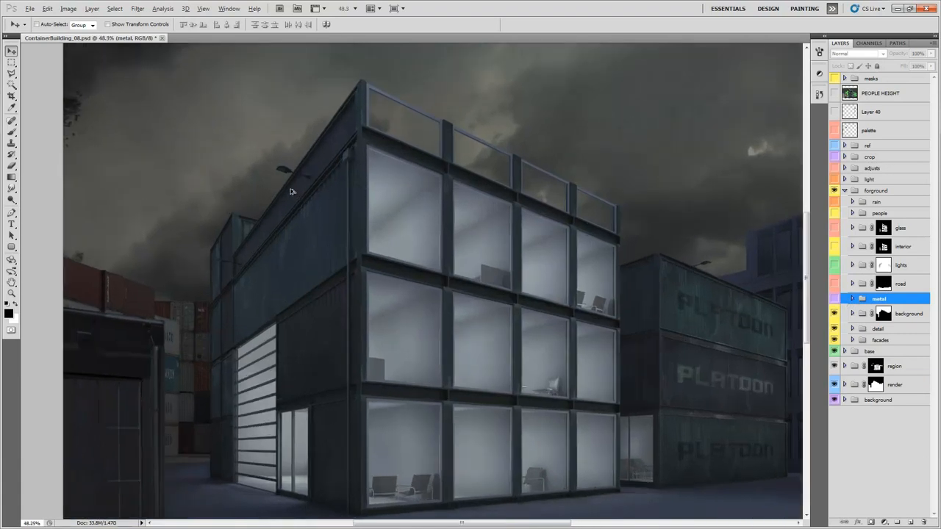
drag(305, 230, 364, 186)
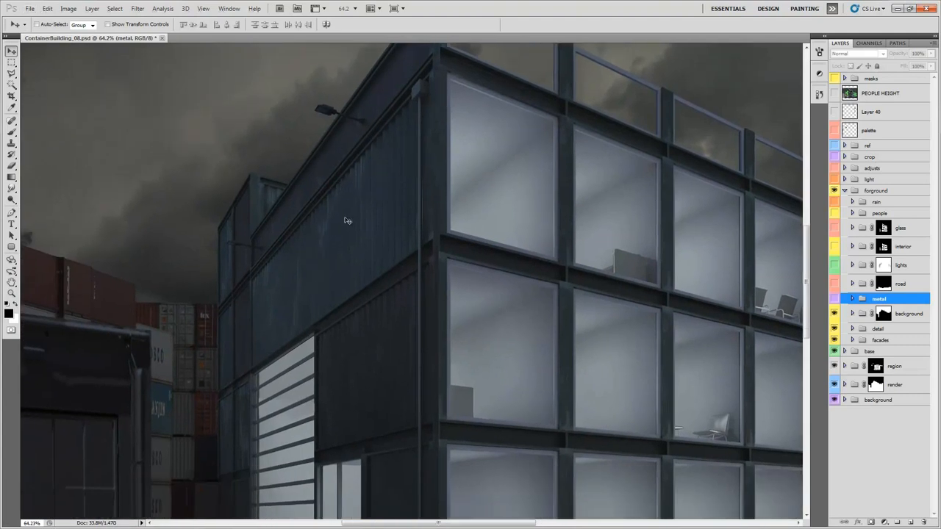
drag(330, 300, 340, 273)
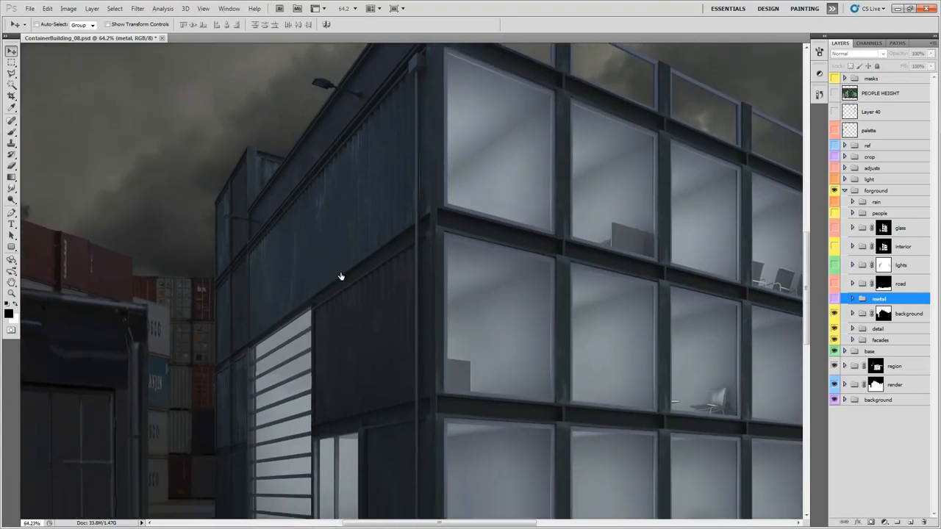
Show and expand the metal group, hide its shadow and dodge layers, and select the dodge layer.
click(833, 300)
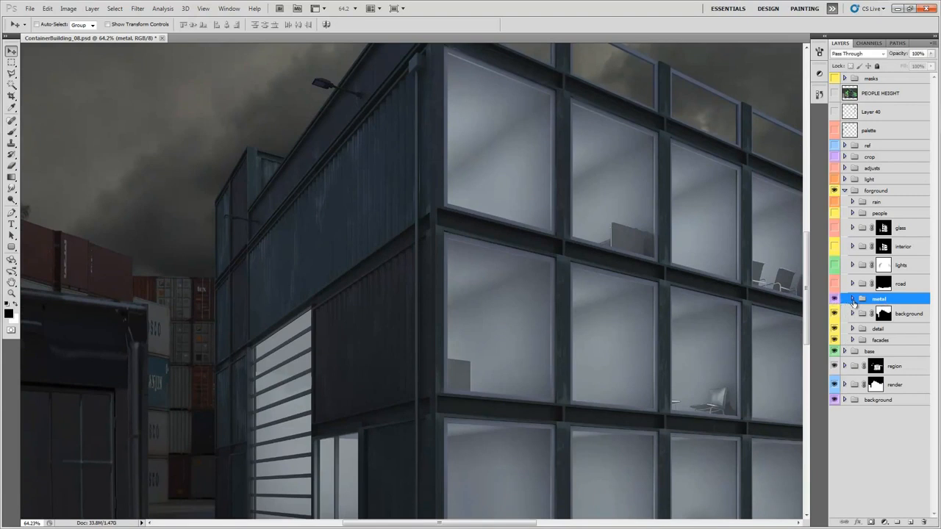
click(852, 298)
drag(835, 314, 834, 334)
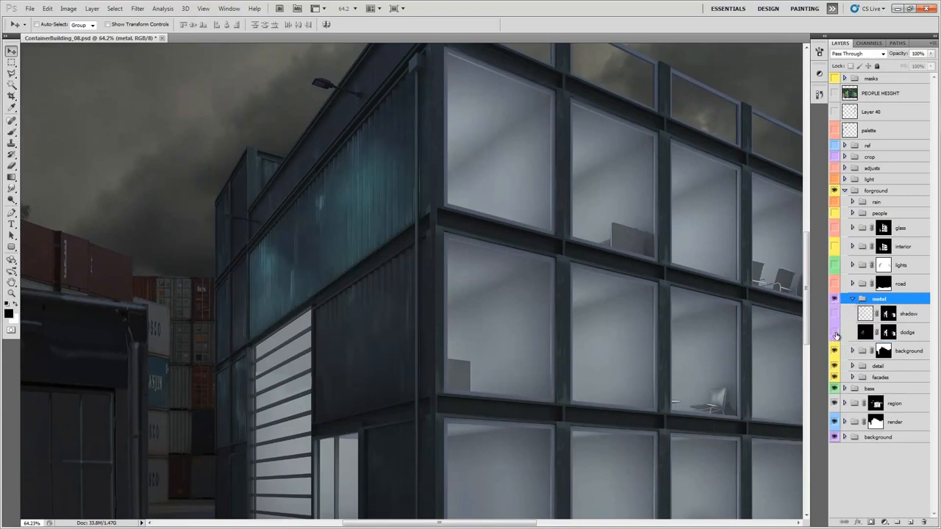
click(865, 332)
drag(391, 292, 474, 319)
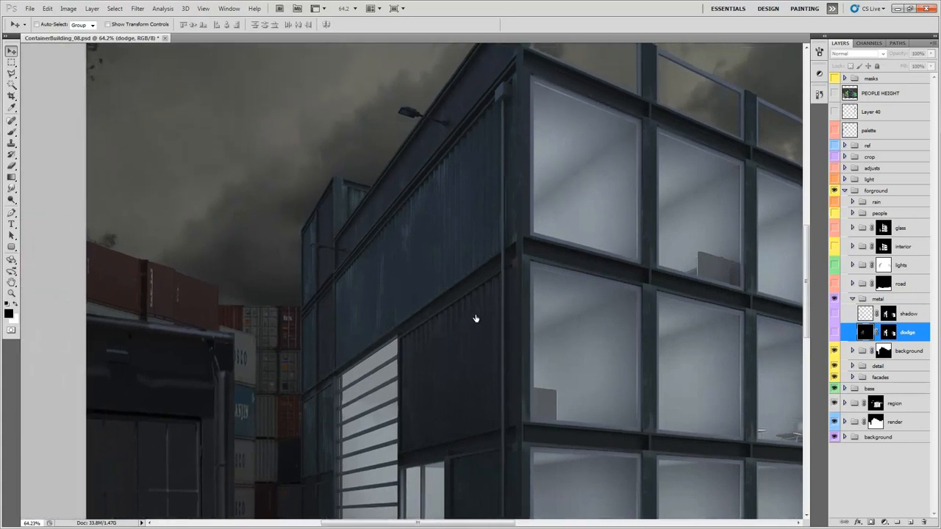
Show the palette layer to view its painted colour swatches over the image, and hide it again.
click(833, 130)
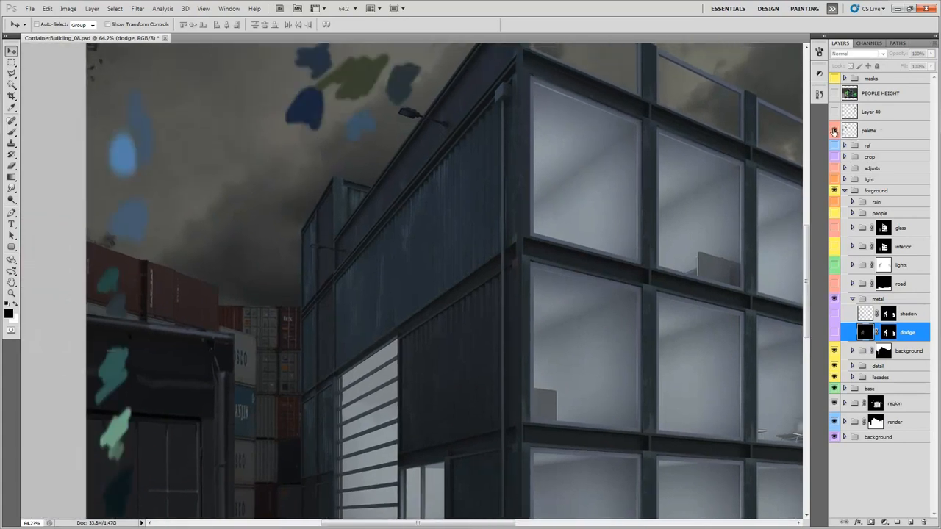
click(833, 131)
drag(695, 306, 675, 292)
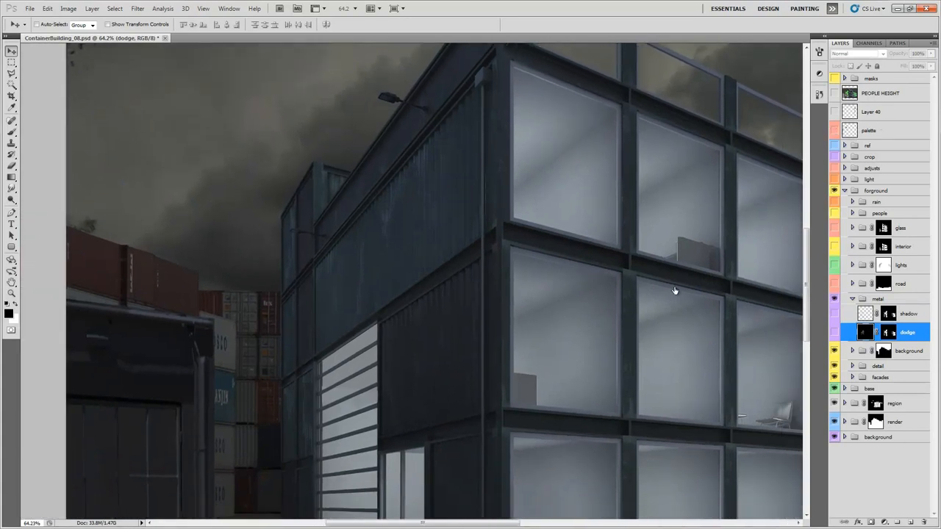
Show the dodge and shadow layers inside the metal group, and select the shadow layer.
click(834, 333)
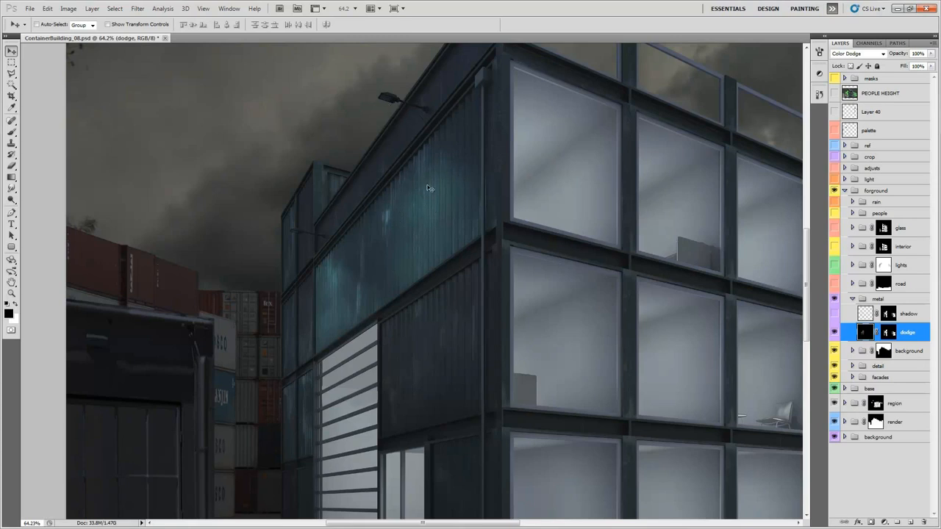
click(914, 316)
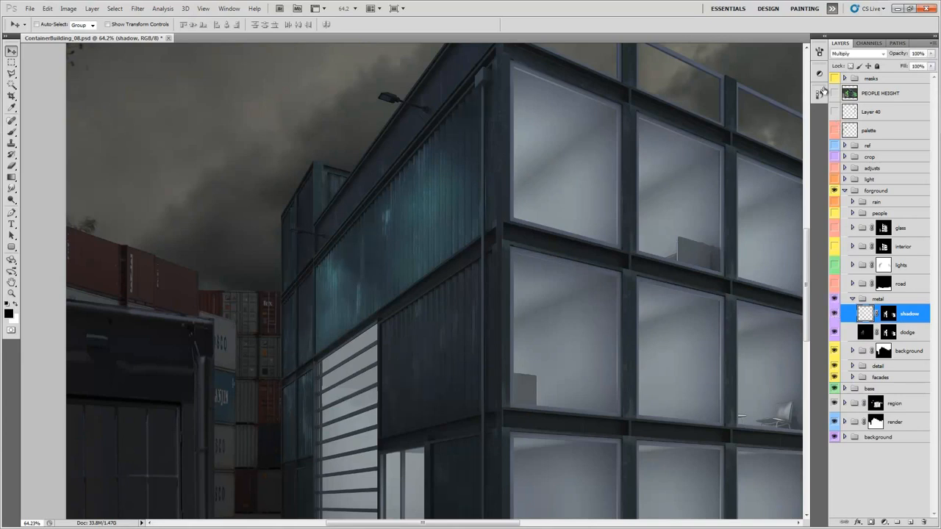
Set the shadow layer's blend mode to Normal for comparison, and restore it to Multiply.
click(845, 55)
click(842, 59)
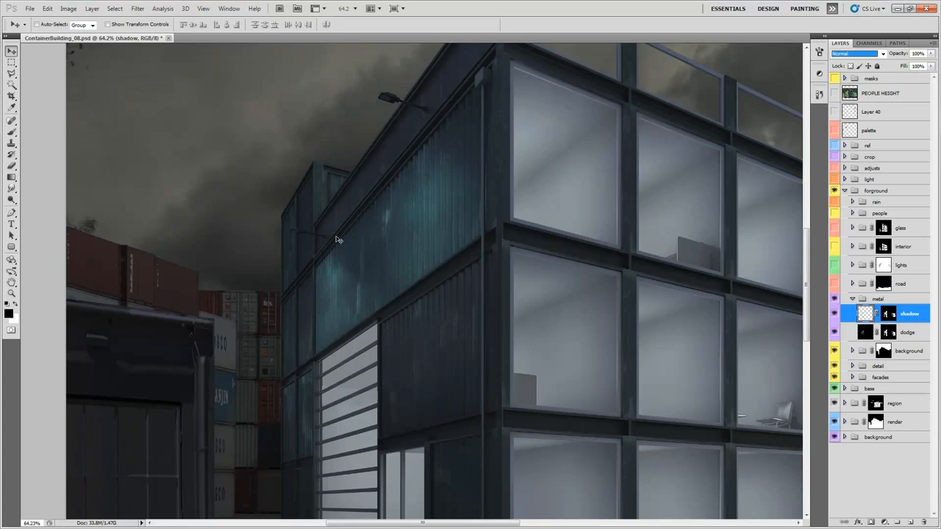
click(841, 54)
click(842, 94)
Hide and show the metal group to compare its effect on the facades, and collapse the group.
click(834, 299)
click(834, 299)
scroll(444, 227, down, 5)
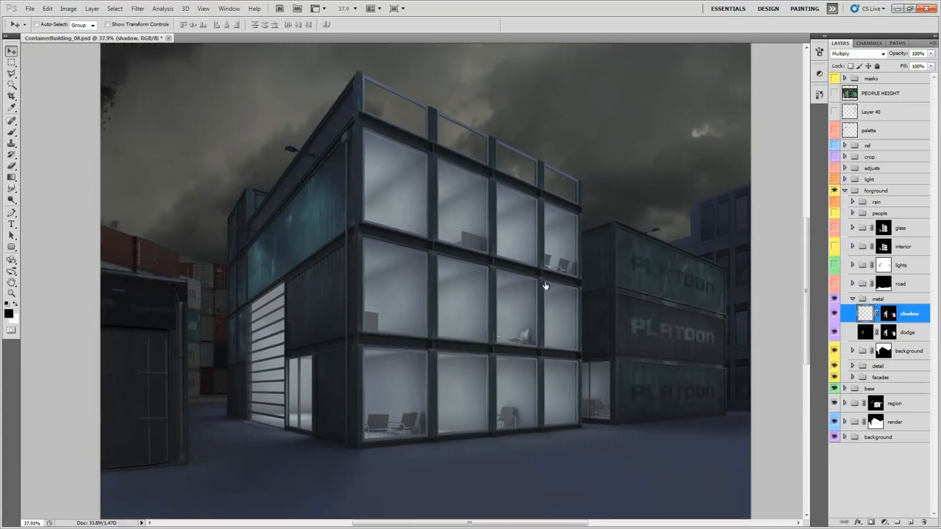
click(851, 298)
drag(467, 351, 456, 306)
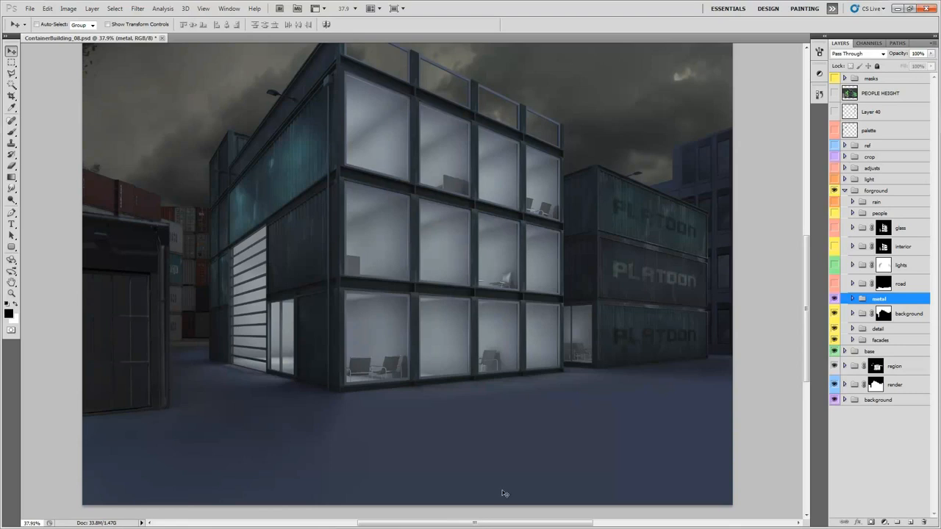
Show and expand the road group, hide all the layers inside it, and show only its road layer.
click(833, 283)
click(851, 283)
drag(834, 302, 834, 434)
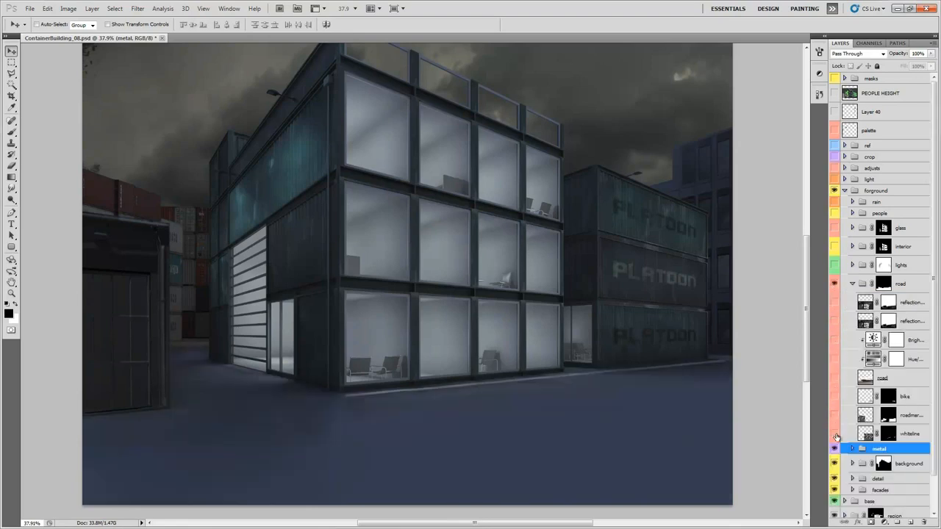
click(834, 378)
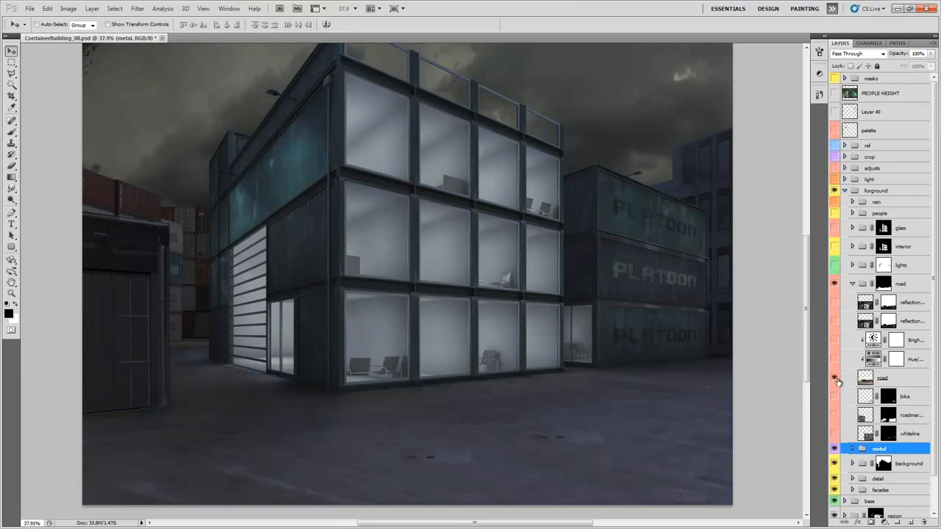
Select the road layer, set its blend mode to Normal to view the original texture, and restore it to Overlay.
click(897, 381)
click(862, 56)
click(854, 62)
drag(566, 322, 563, 309)
drag(505, 313, 511, 325)
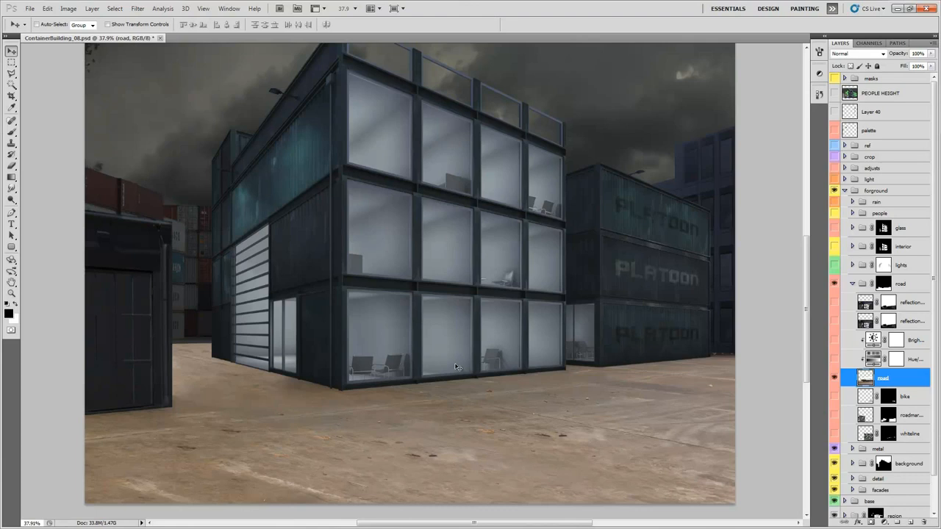
key(alt+shift+o)
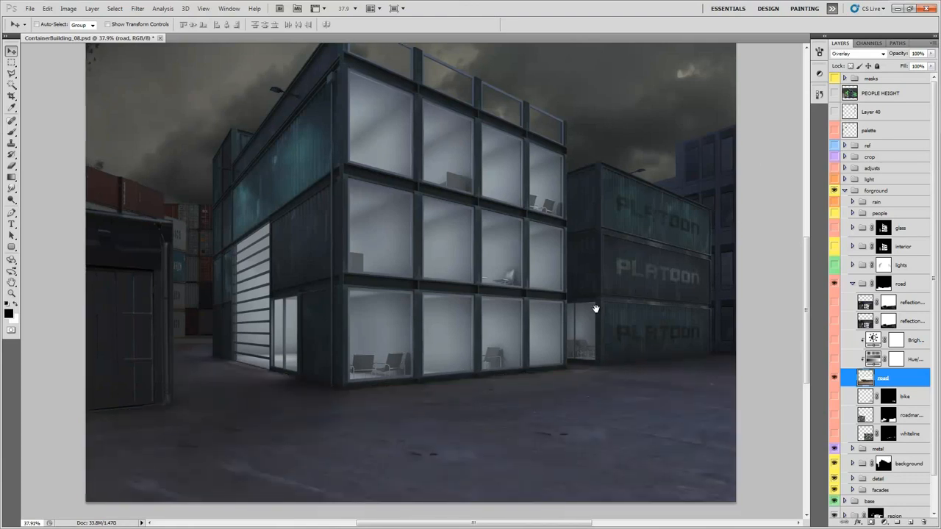
Examine the overlaid road texture across the foreground, along the building's base and beside the neighbouring containers.
drag(595, 311, 600, 323)
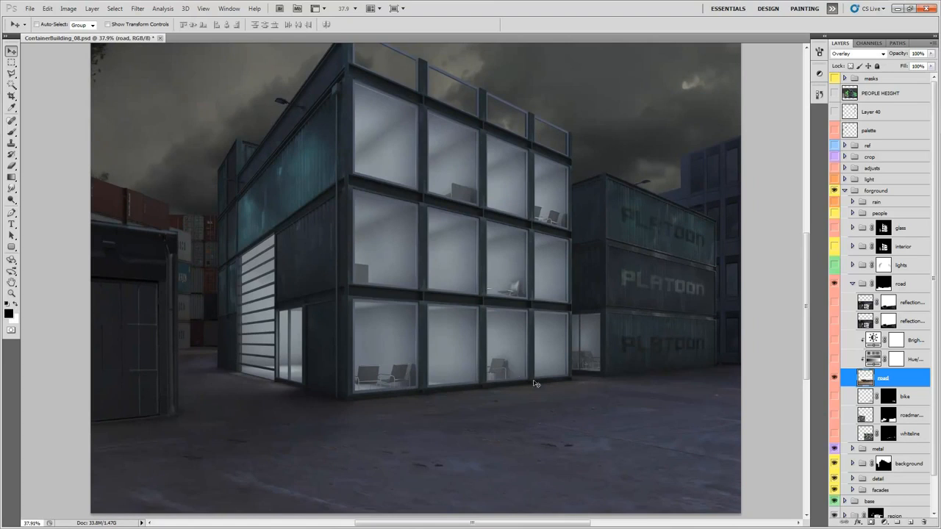
drag(625, 375, 618, 382)
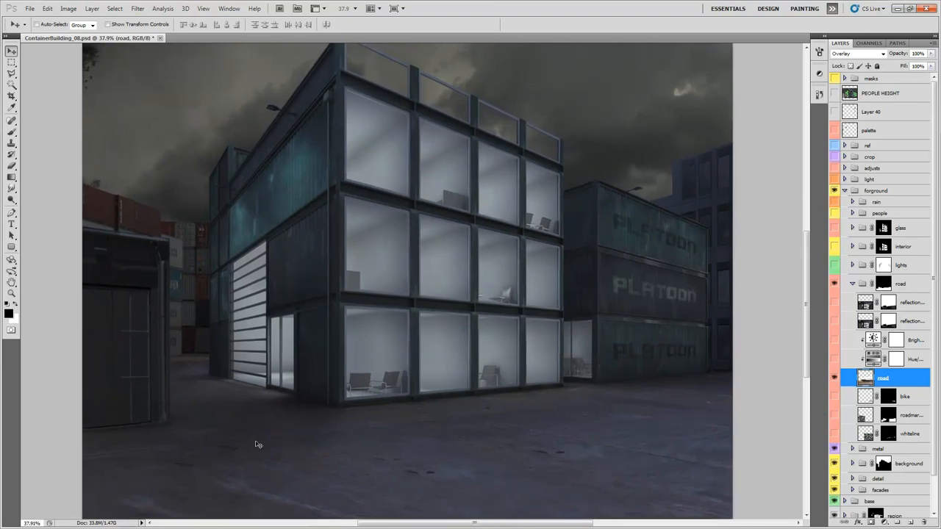
drag(409, 376, 403, 304)
scroll(405, 350, up, 2)
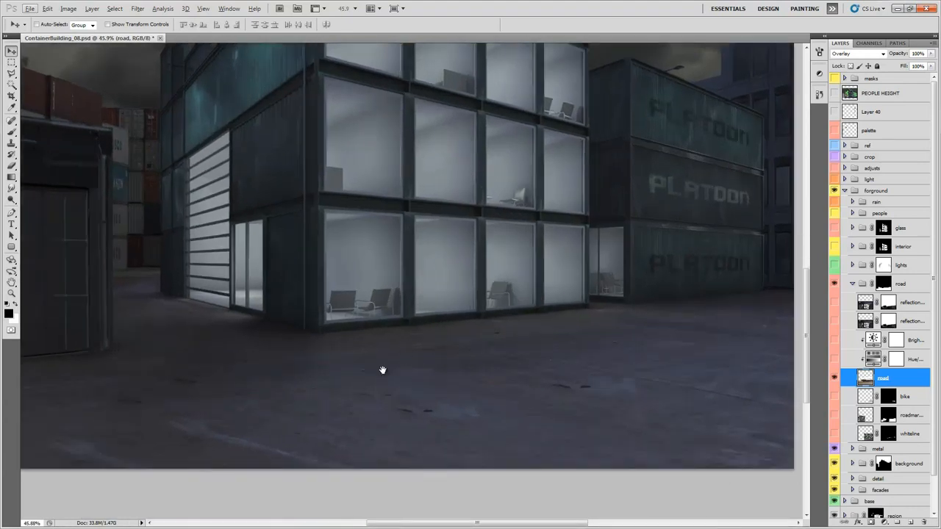
drag(382, 370, 436, 373)
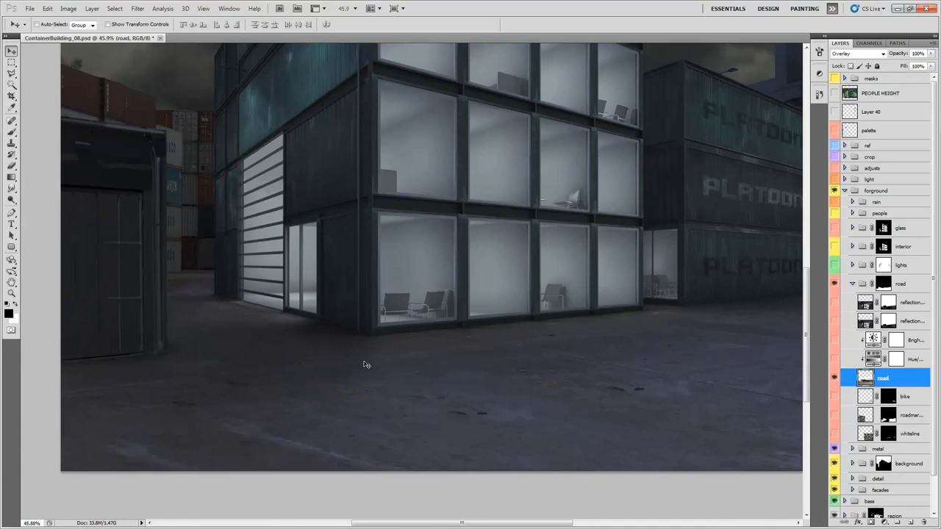
drag(664, 323, 554, 340)
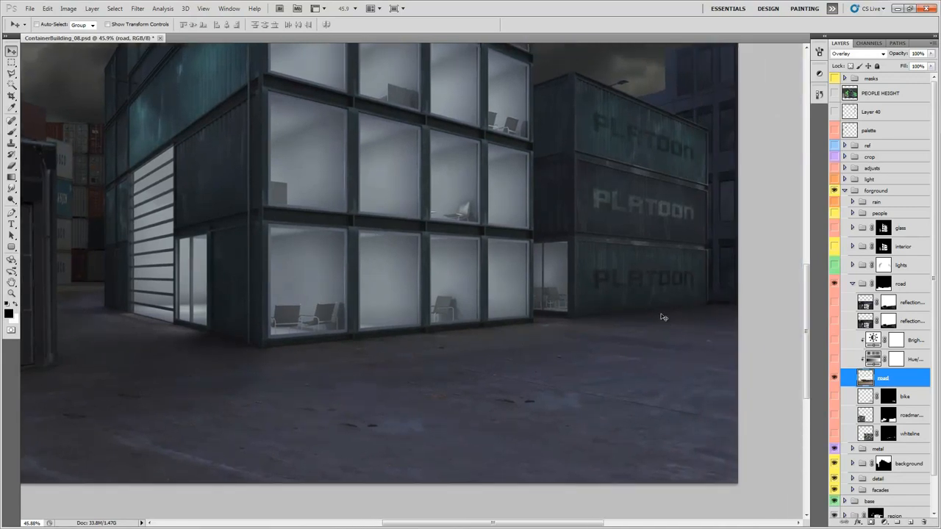
scroll(272, 351, down, 1)
drag(325, 317, 411, 314)
scroll(412, 314, down, 1)
drag(454, 245, 439, 291)
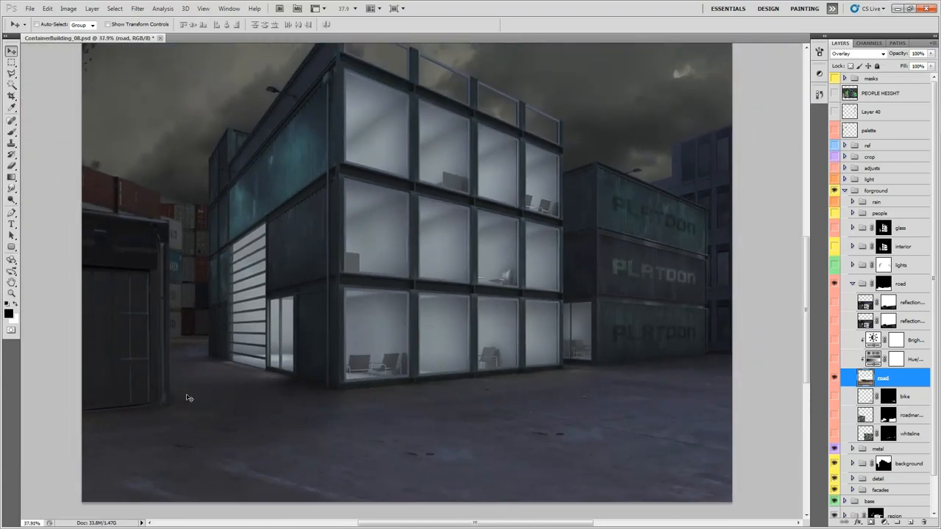
drag(654, 307, 646, 311)
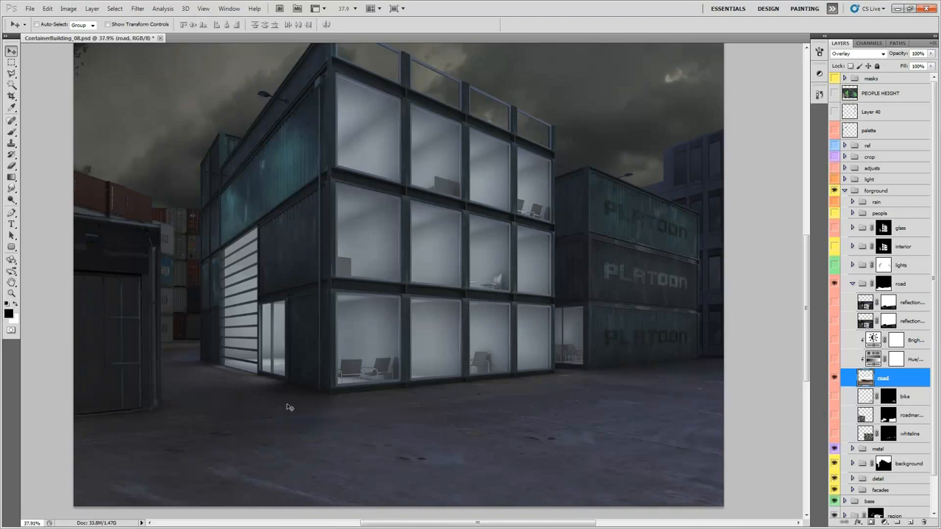
Show the clipped Hue/Saturation 2 adjustment above the road layer, open its settings, and toggle it to compare its effect.
click(834, 358)
double_click(873, 359)
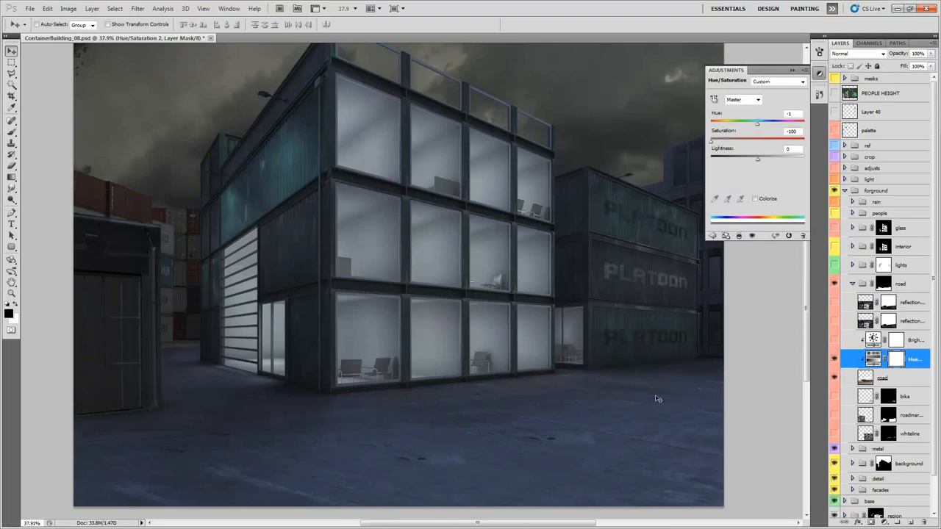
click(834, 358)
click(833, 359)
Show the clipped Brightness/Contrast adjustment above the road layer and examine the ground in the whole image.
click(834, 339)
drag(364, 450, 371, 462)
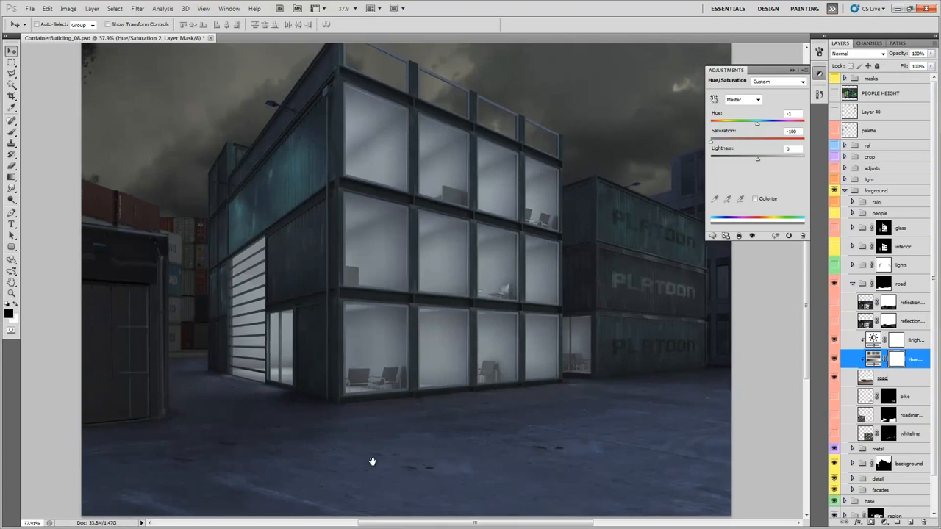
drag(506, 284, 502, 301)
scroll(502, 301, down, 1)
drag(521, 356, 510, 363)
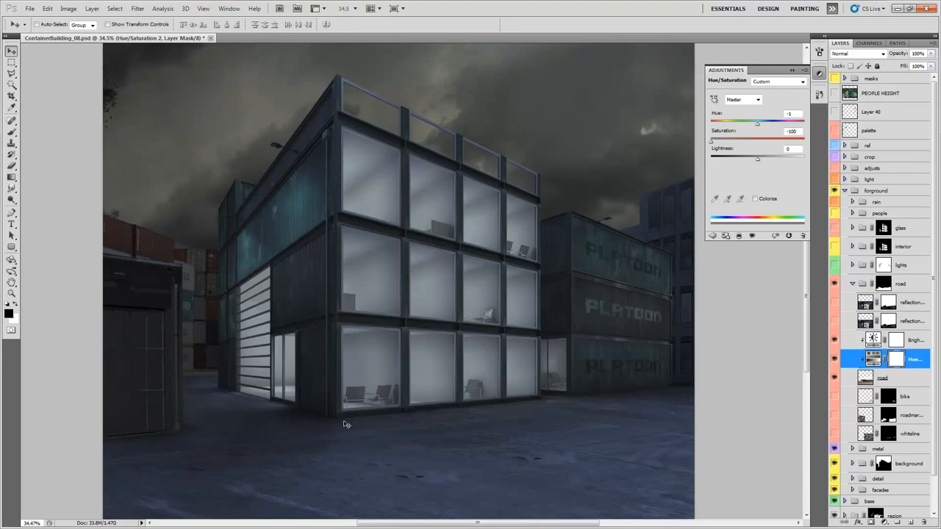
Show the bike and roadmarkings layers beneath the road texture.
click(905, 397)
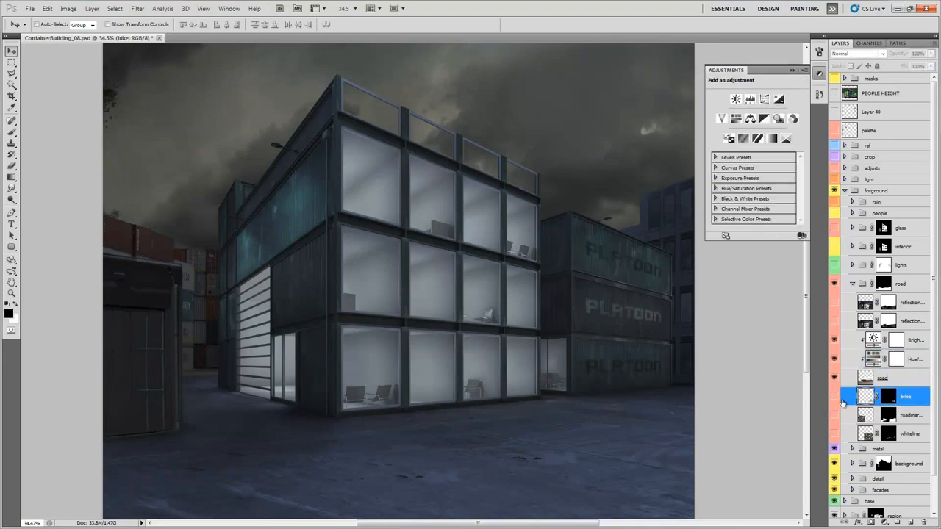
click(834, 397)
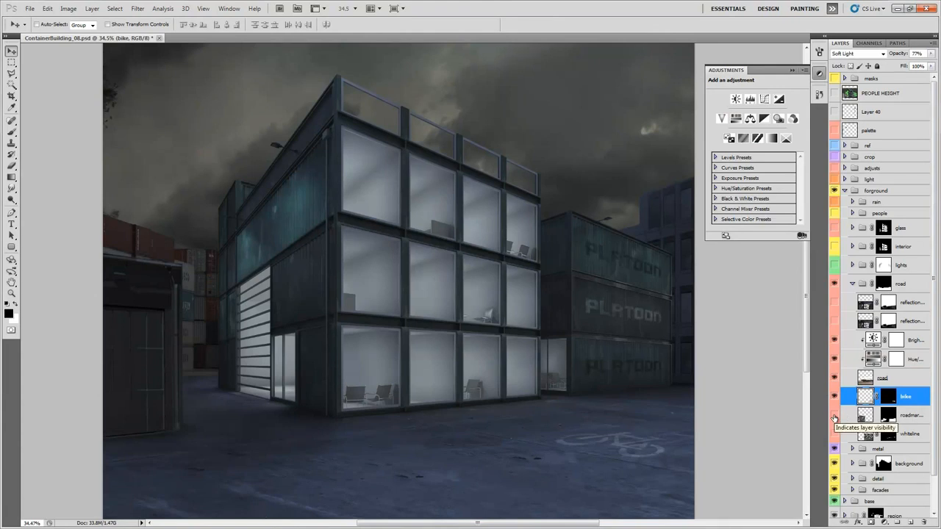
click(834, 416)
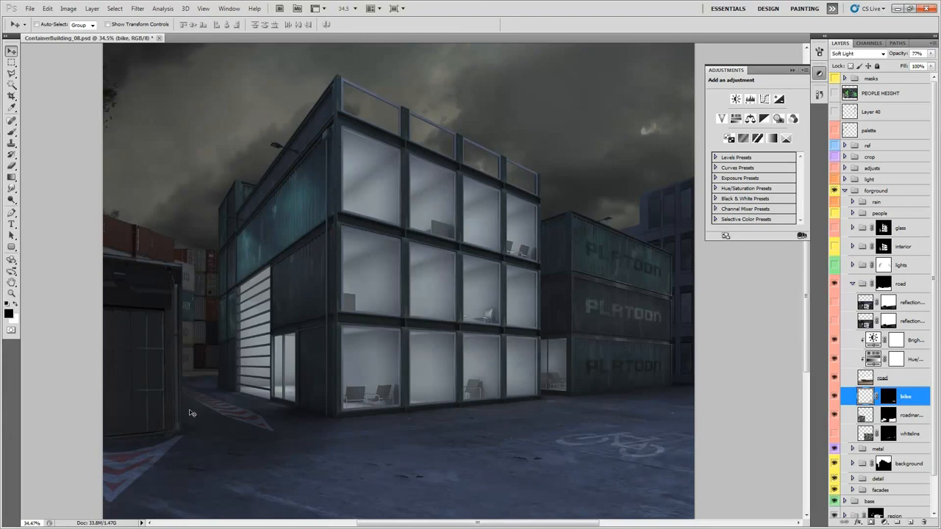
Set the roadmarkings layer to Normal at 100% opacity and disable its mask to examine the original texture.
click(865, 420)
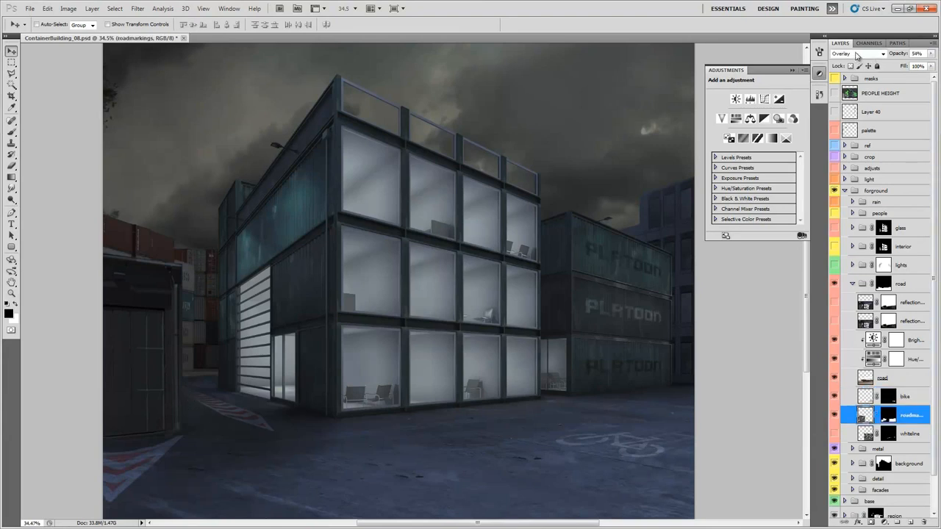
click(856, 54)
click(843, 64)
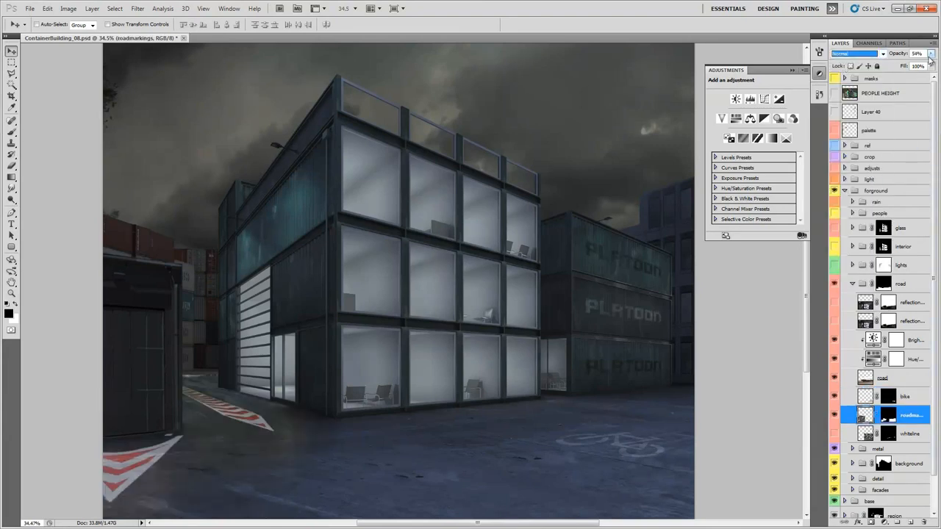
key(0)
shift+click(888, 416)
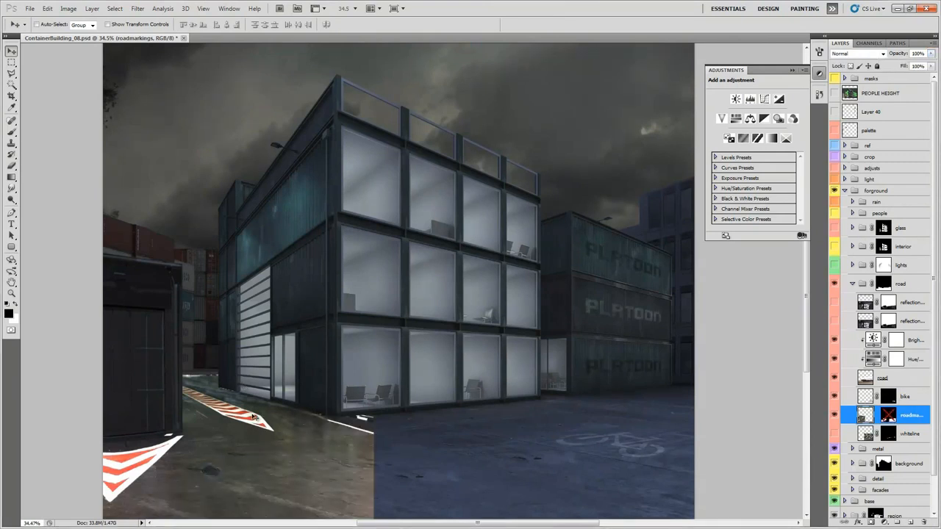
drag(399, 444, 414, 427)
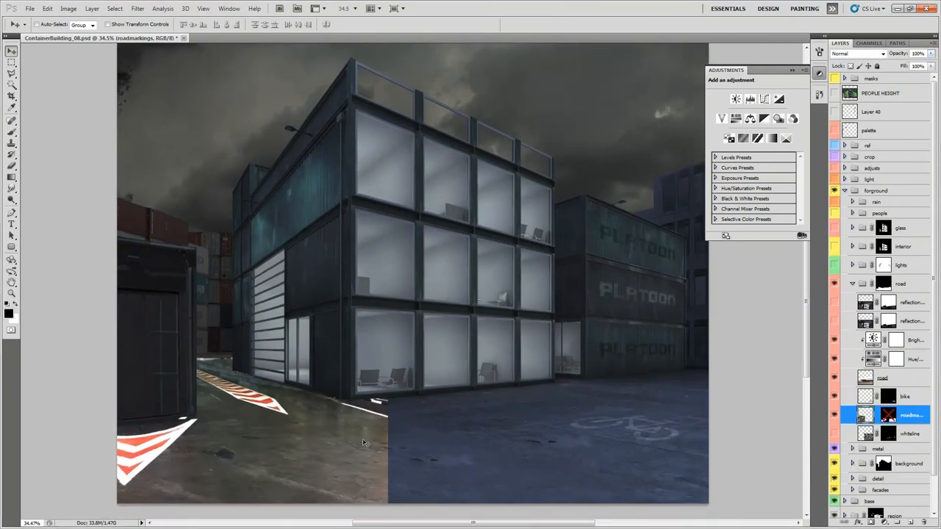
drag(524, 344, 513, 348)
Re-enable the roadmarkings layer's mask and restore its opacity to 54% and its blend mode to Overlay.
key(ctrl+z)
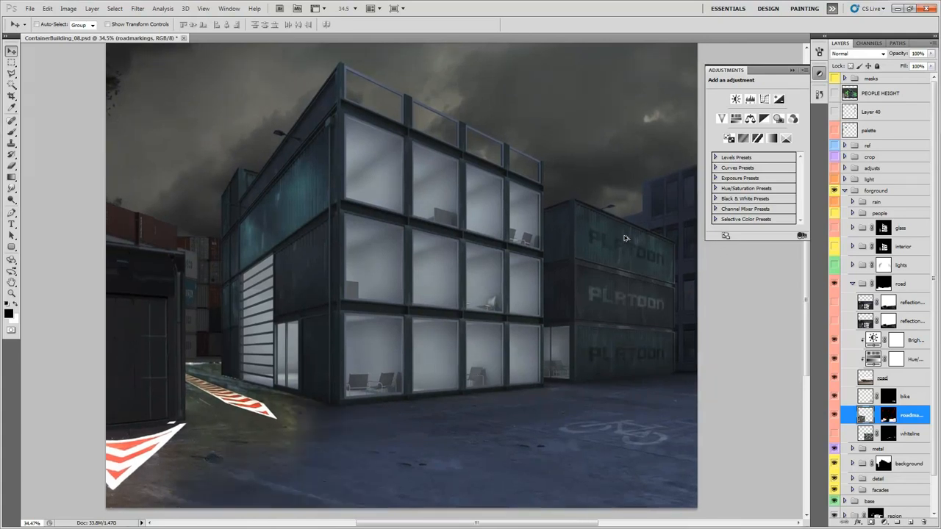
key(5)
key(4)
drag(309, 439, 308, 446)
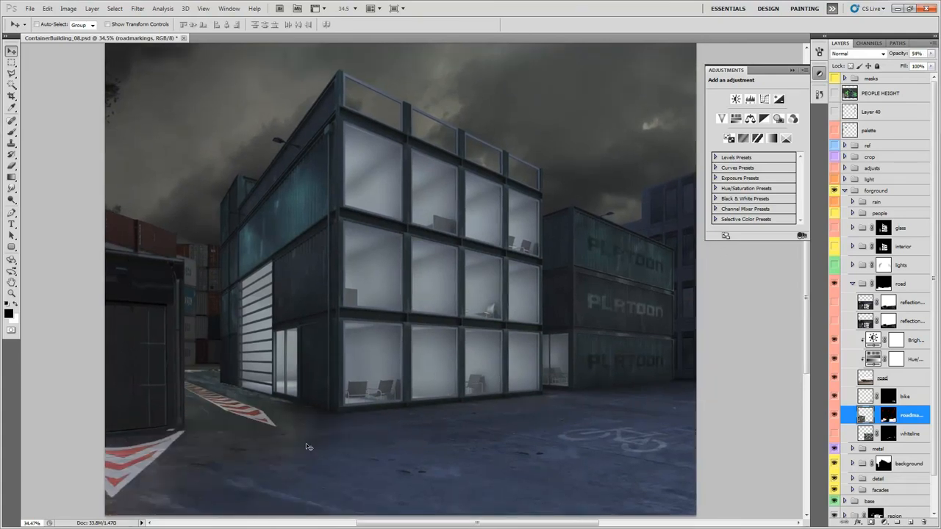
drag(397, 421, 374, 397)
click(891, 123)
click(908, 414)
click(848, 55)
click(852, 62)
click(858, 55)
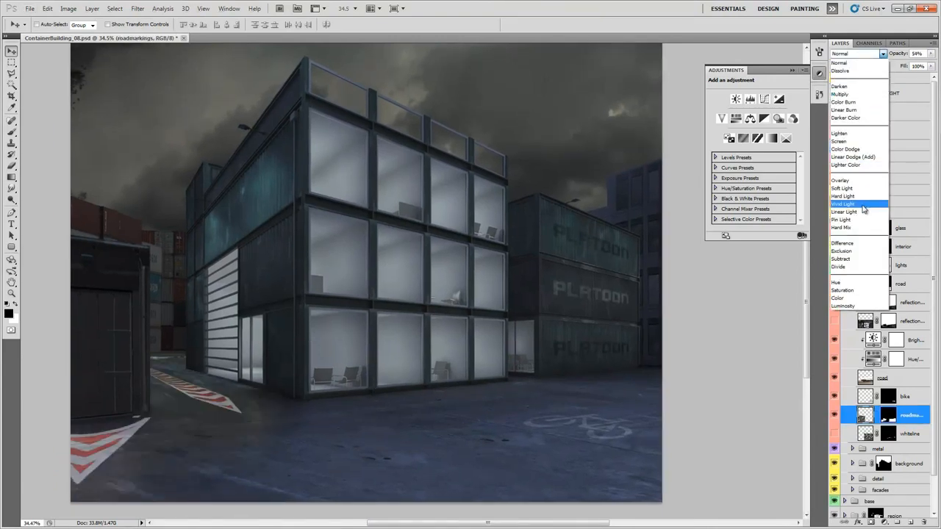
click(840, 180)
mouse_move(225, 467)
mouse_down()
mouse_move(243, 467)
mouse_move(219, 466)
mouse_up()
Show the whiteline layer and examine the painted line along the base of the building and containers.
click(910, 433)
drag(374, 421, 351, 428)
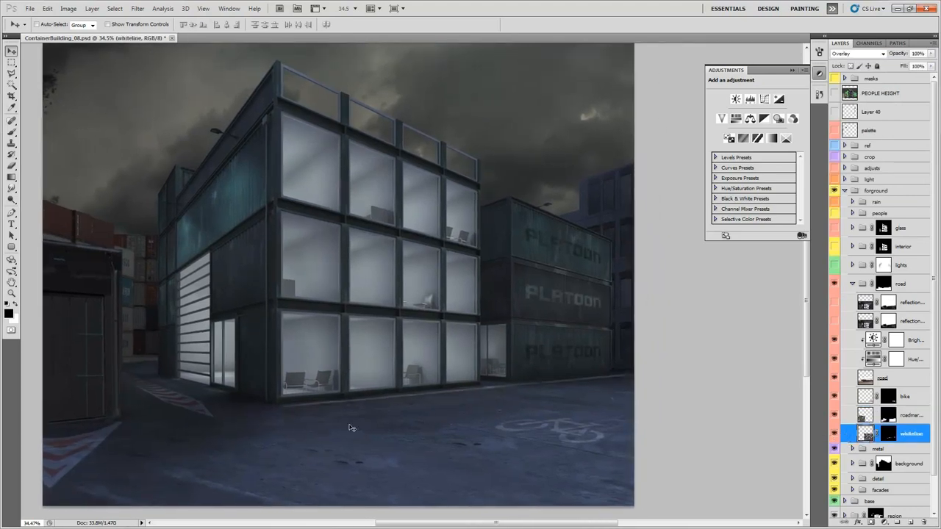
drag(504, 342, 529, 353)
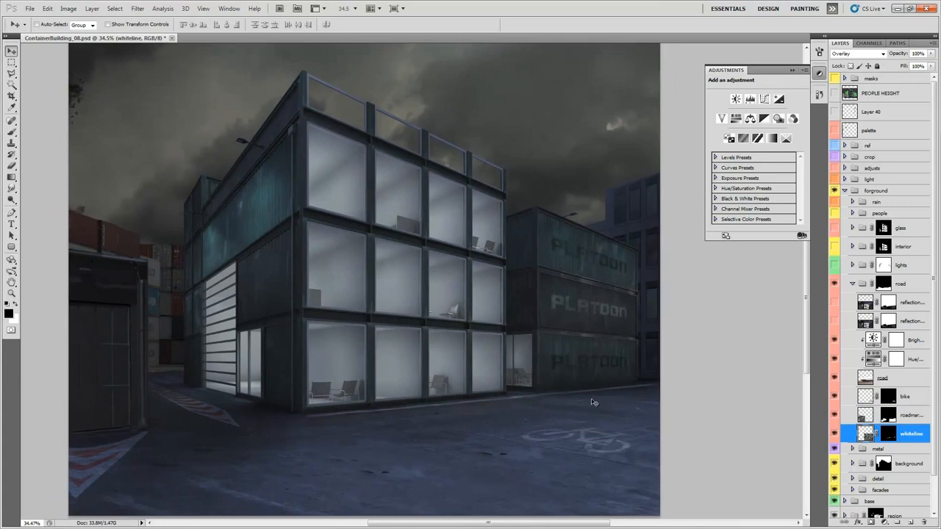
drag(348, 443, 352, 438)
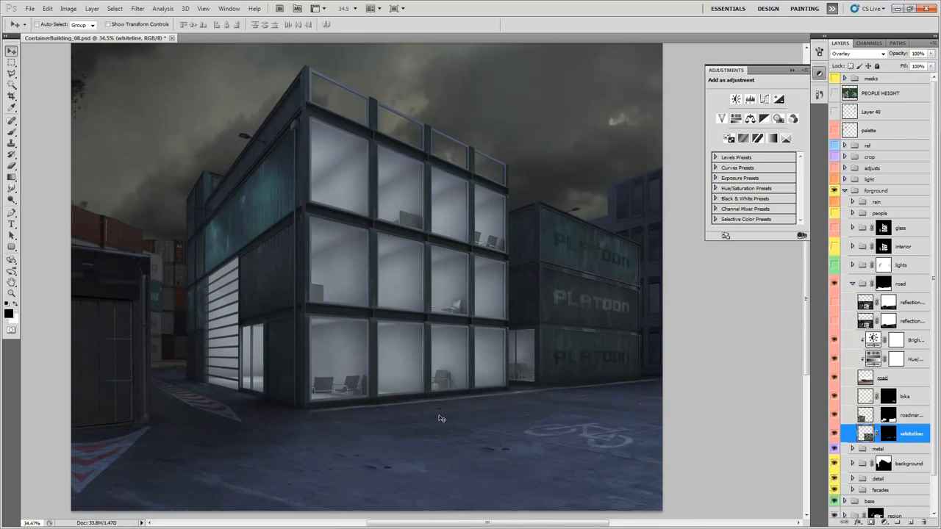
Collapse the adjustments, show the reflection copy layer above the road adjustments, and set its opacity to 100%.
click(818, 73)
click(833, 321)
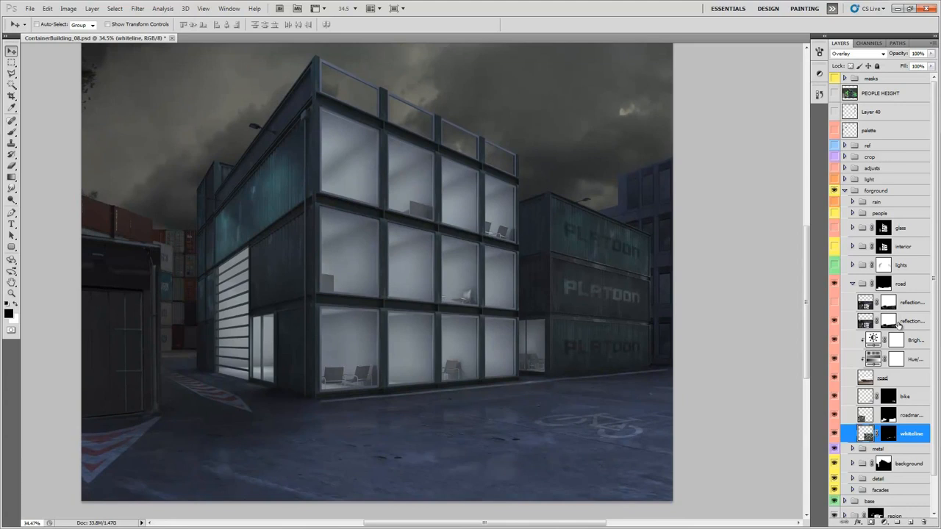
click(911, 323)
click(931, 54)
click(928, 63)
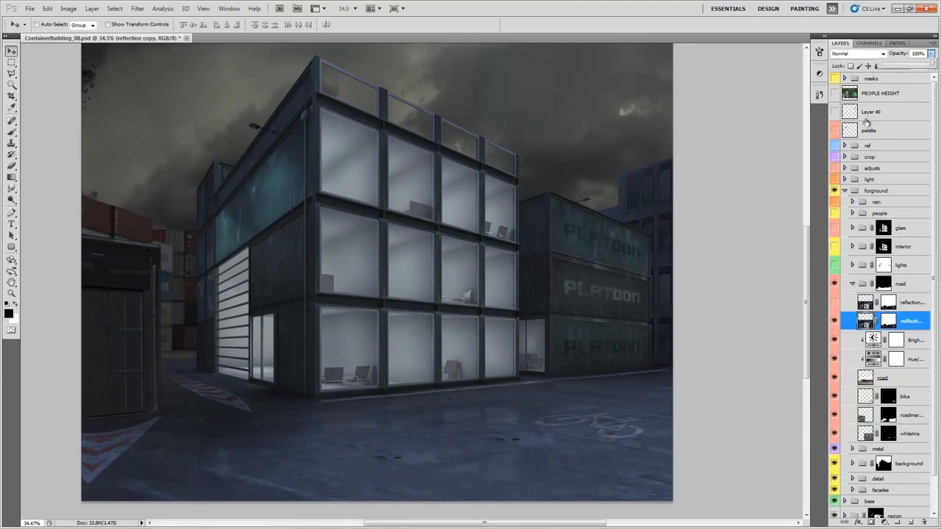
drag(786, 346, 837, 329)
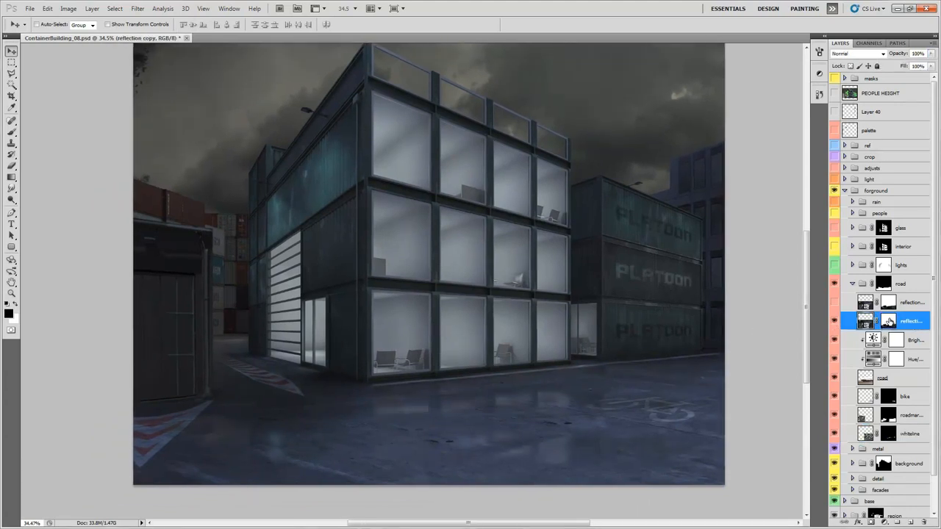
Disable the reflection copy layer's mask and examine the full mirrored building image up close.
shift+click(888, 321)
drag(365, 371, 382, 369)
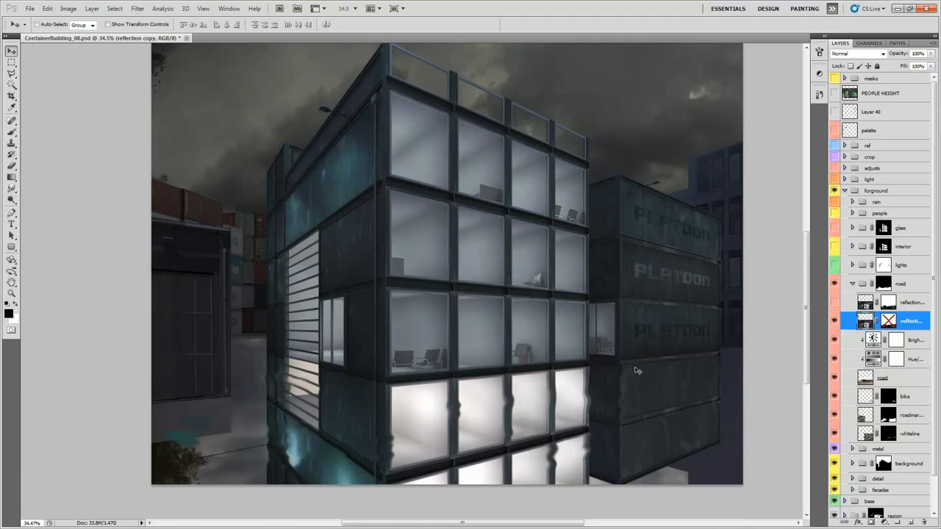
drag(538, 428, 527, 396)
scroll(448, 386, up, 9)
drag(441, 378, 470, 315)
Choose the Blur tool and examine the rippled edges of the mirrored windows.
click(11, 188)
click(44, 186)
scroll(547, 337, down, 4)
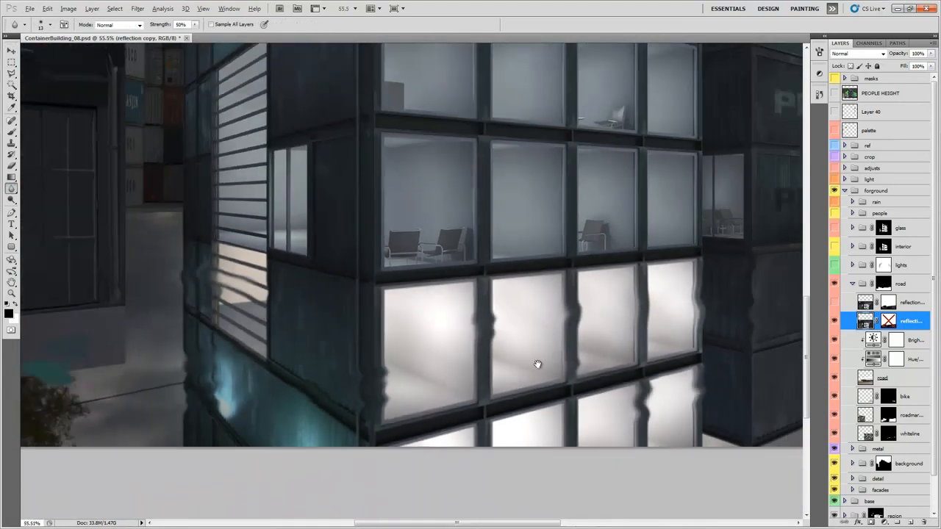
drag(537, 363, 510, 371)
Re-enable the reflection copy layer's mask and toggle the layer's visibility to compare the ground with and without reflections.
shift+click(888, 322)
drag(629, 372, 559, 380)
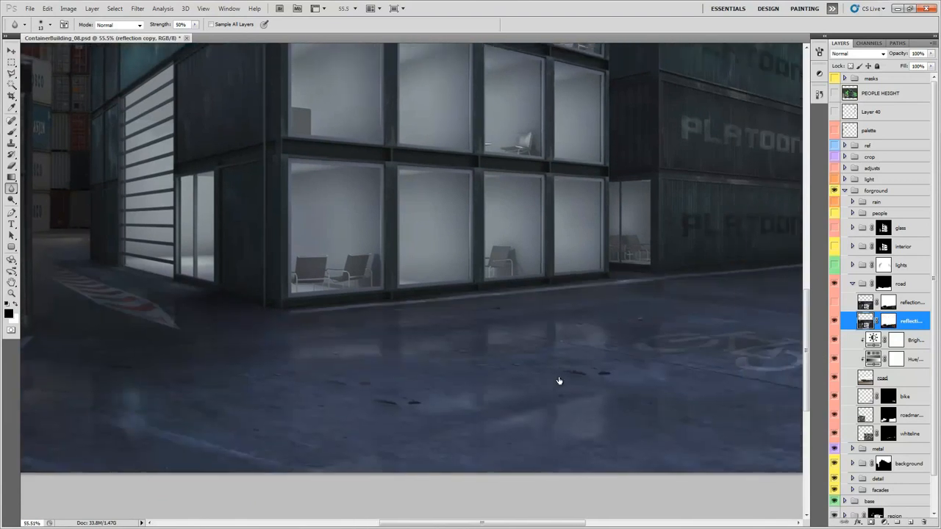
click(834, 322)
click(834, 323)
scroll(271, 335, down, 3)
click(834, 322)
click(835, 323)
drag(651, 351, 659, 376)
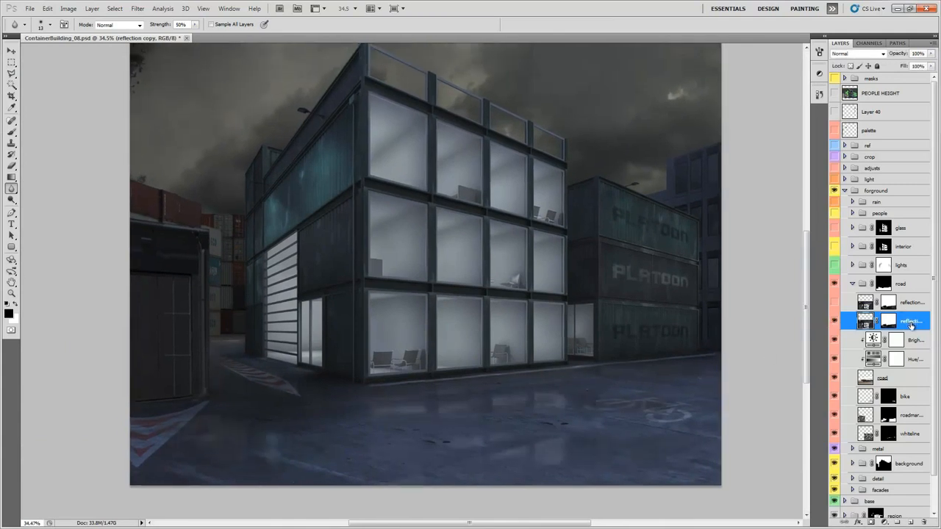
Show the reflection copy 2 layer and toggle its visibility to compare its effect on the wet ground.
click(835, 302)
click(917, 303)
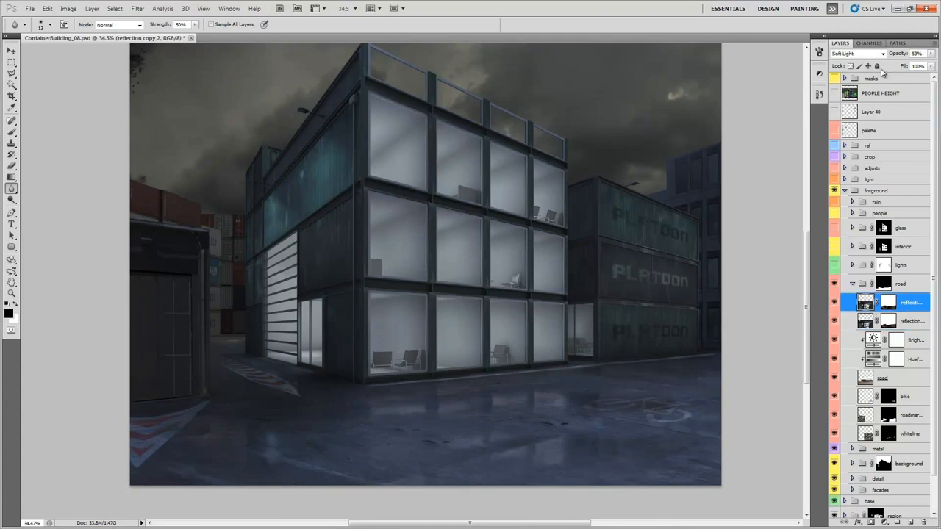
click(835, 303)
click(835, 302)
click(835, 303)
click(834, 303)
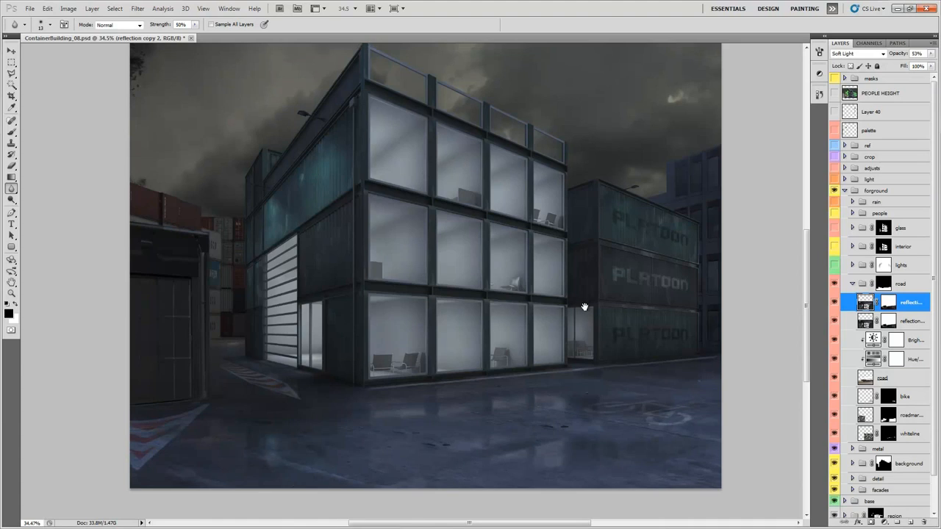
Collapse the road group and toggle its visibility to compare the ground with and without all road layers.
click(852, 284)
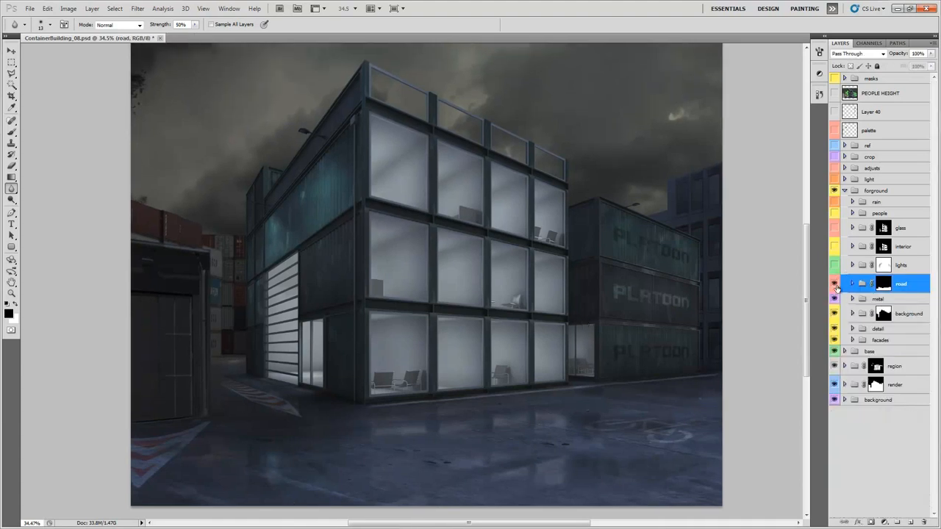
click(834, 284)
click(834, 283)
drag(654, 337, 642, 335)
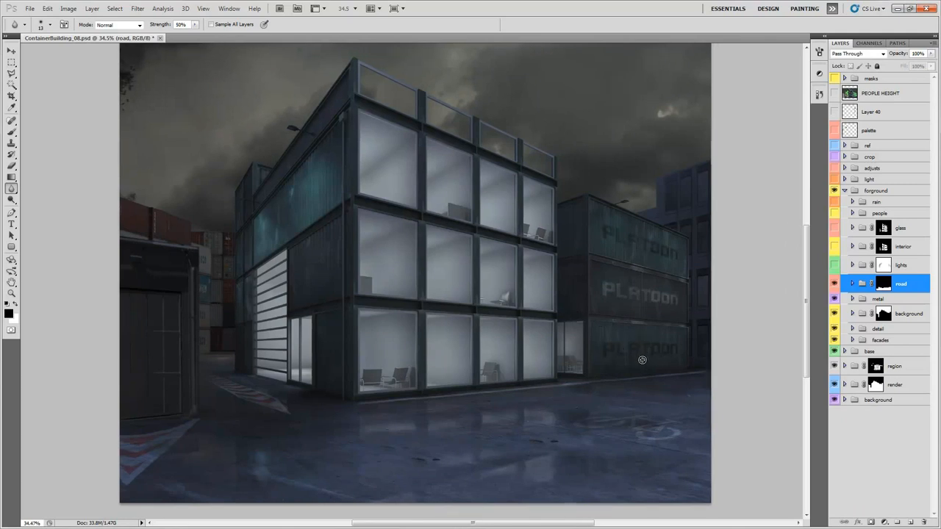
Show the lights group, switch to the Move tool, and toggle the group to compare the wall lighting.
click(904, 265)
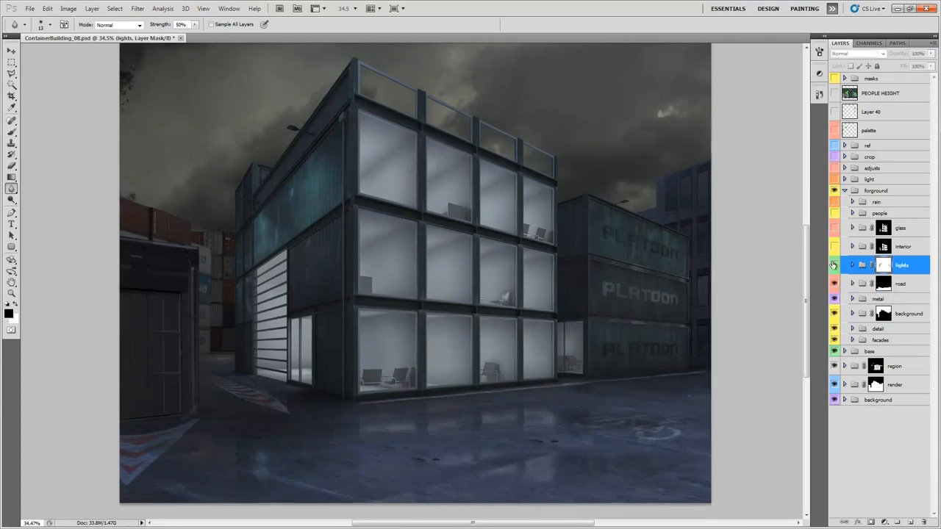
click(834, 267)
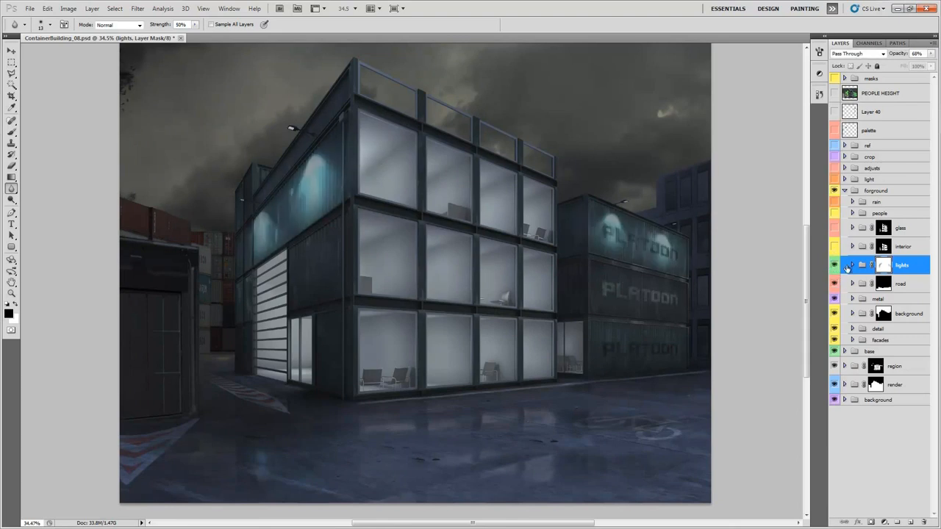
key(v)
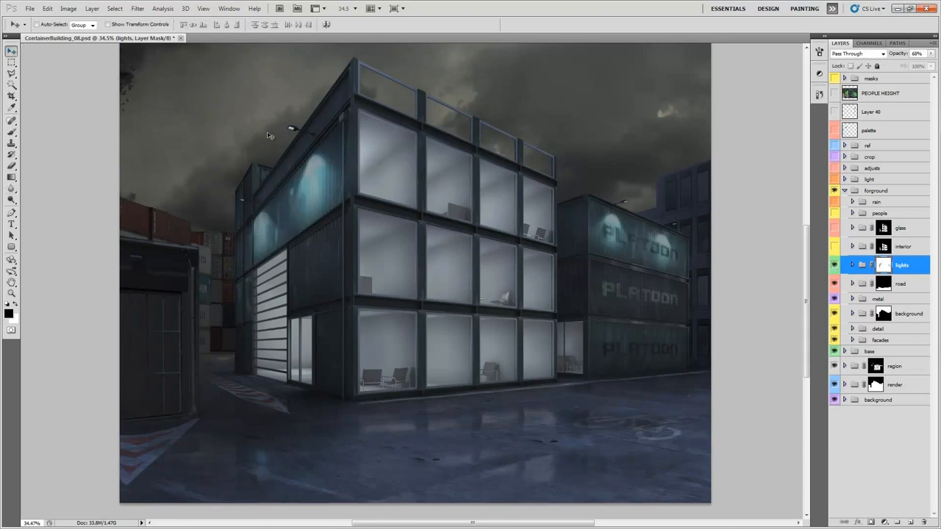
click(834, 268)
click(834, 267)
drag(486, 277, 493, 285)
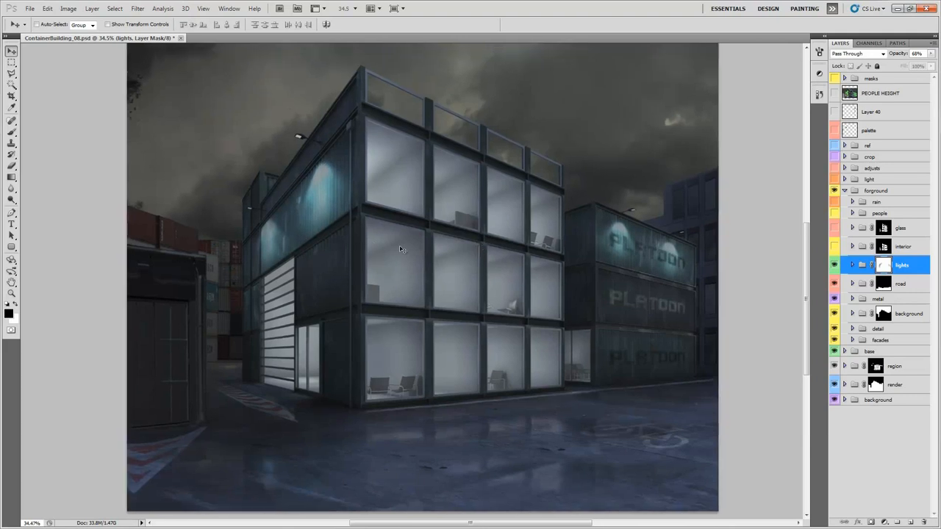
Expand the lights group, hide all of its layers, and show only the light01 layer.
click(852, 265)
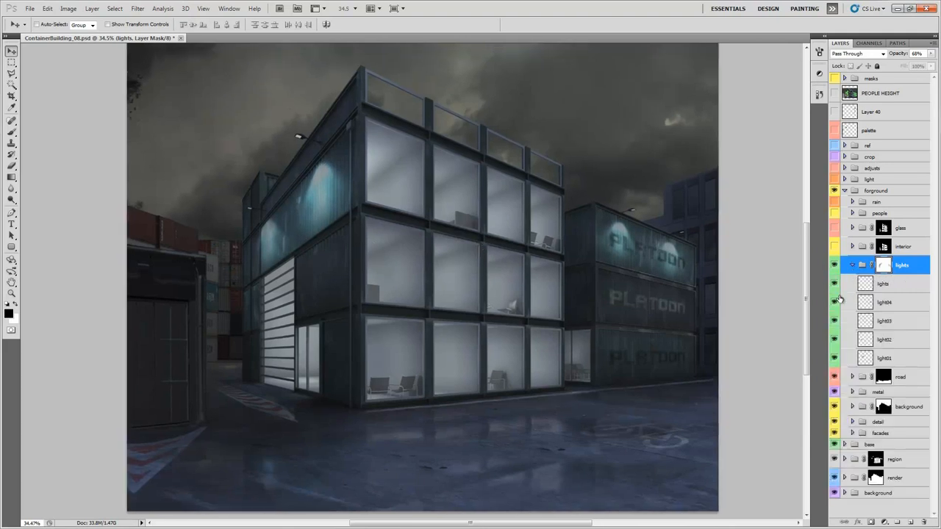
drag(834, 284, 834, 358)
click(889, 358)
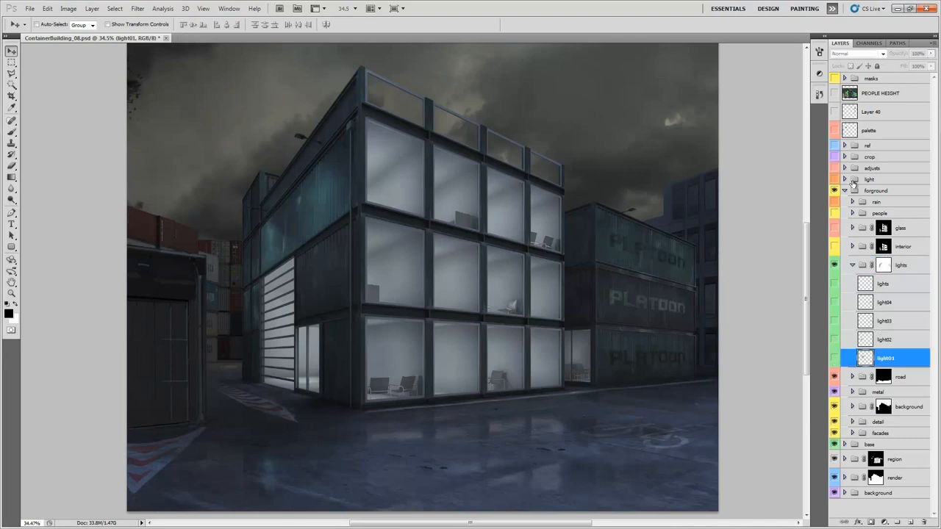
click(834, 358)
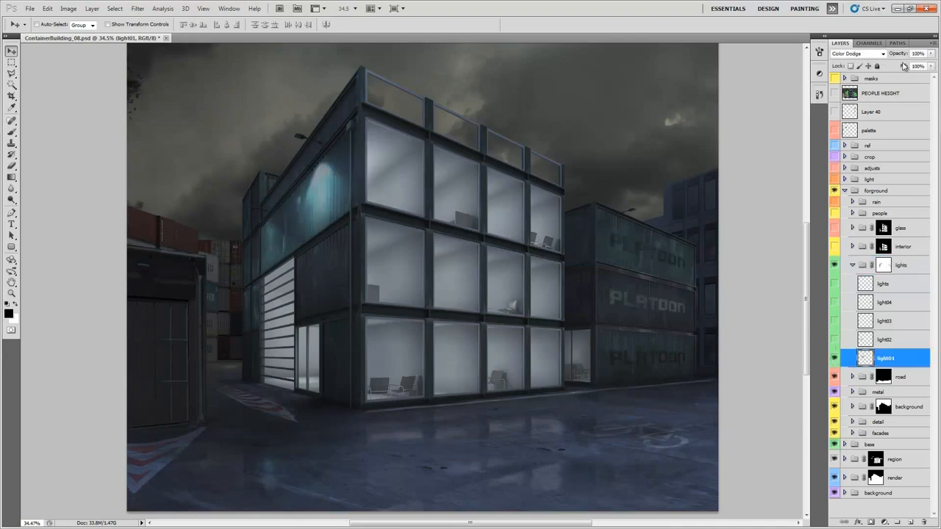
Set the light01 layer's blend mode to Normal to view the original painted light, and undo the change.
click(877, 57)
click(848, 44)
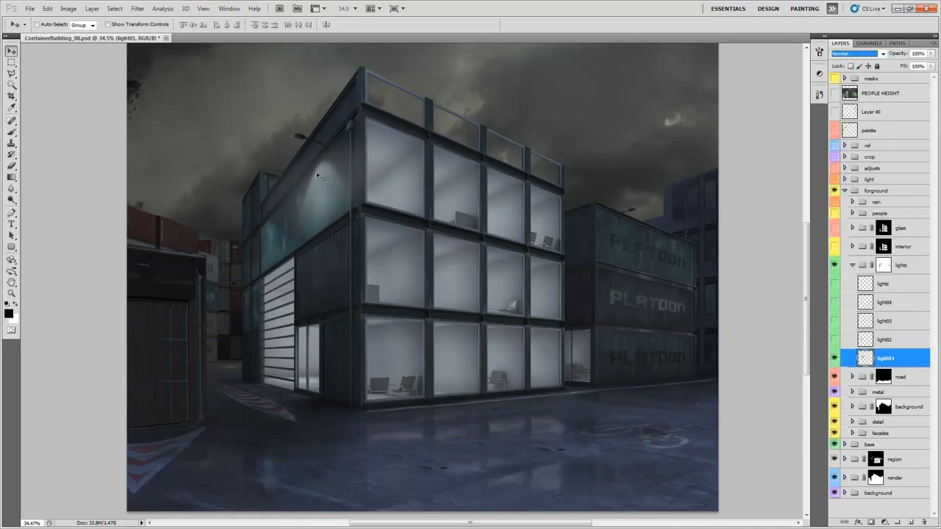
key(ctrl+z)
drag(588, 197, 608, 191)
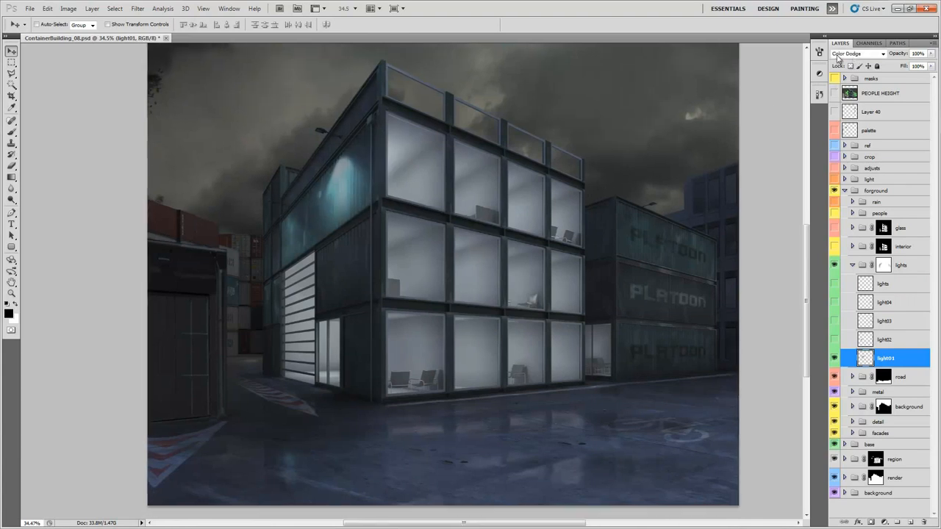
Show the light02, light03 and light04 layers in the lights group to add their wall lighting one by one.
drag(494, 227, 484, 232)
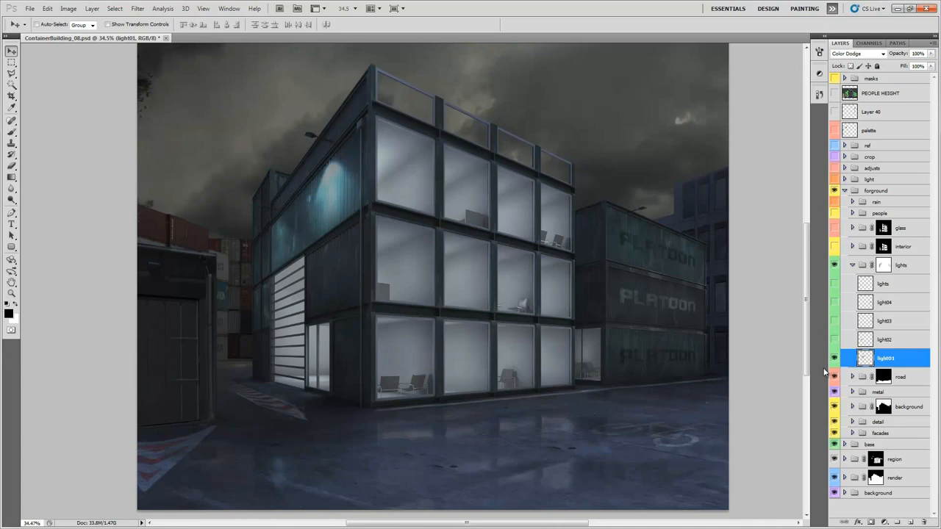
click(834, 339)
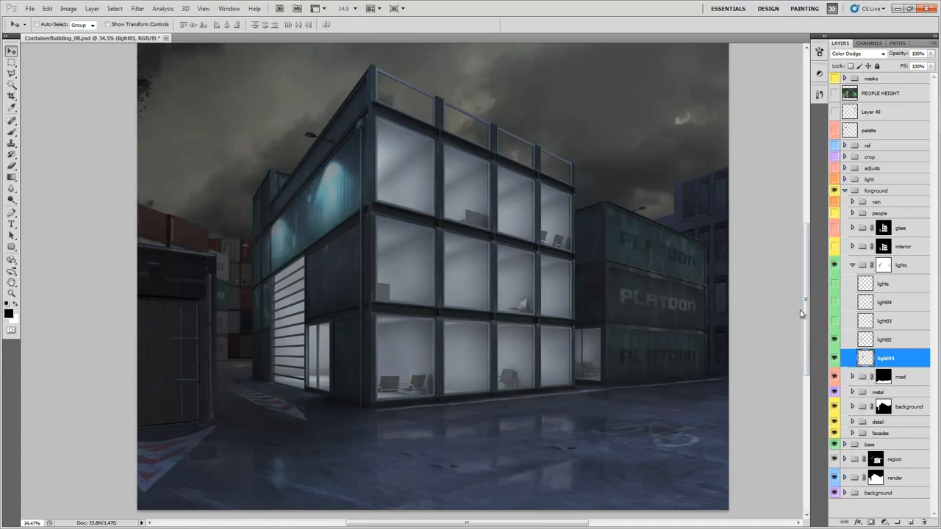
click(834, 323)
click(833, 302)
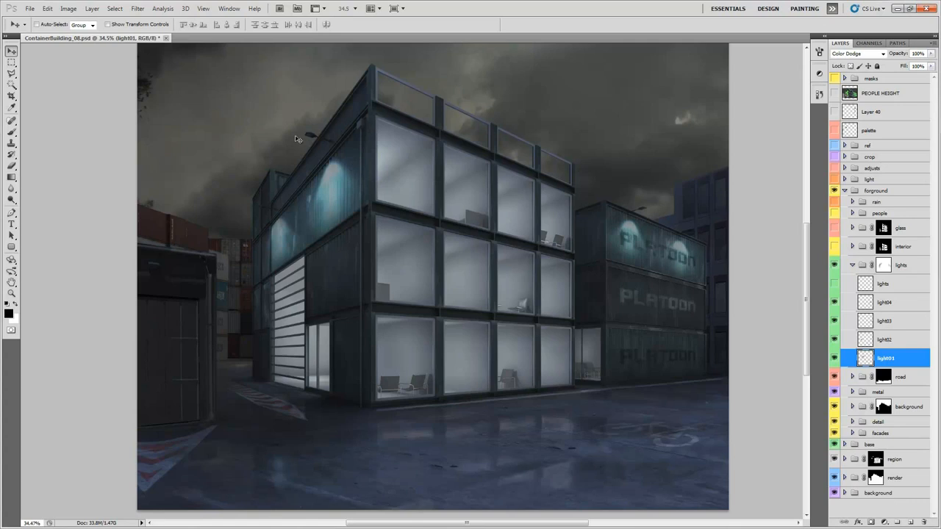
Show the lights layer containing the lamp fixtures, inspect them up close, and collapse the lights group.
drag(458, 271, 462, 282)
click(876, 288)
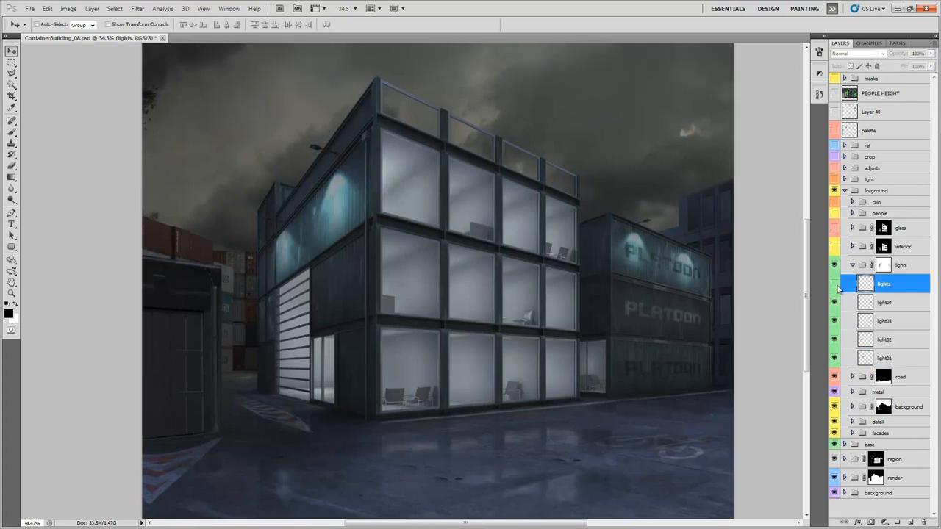
scroll(318, 149, up, 10)
drag(314, 178, 379, 169)
click(834, 285)
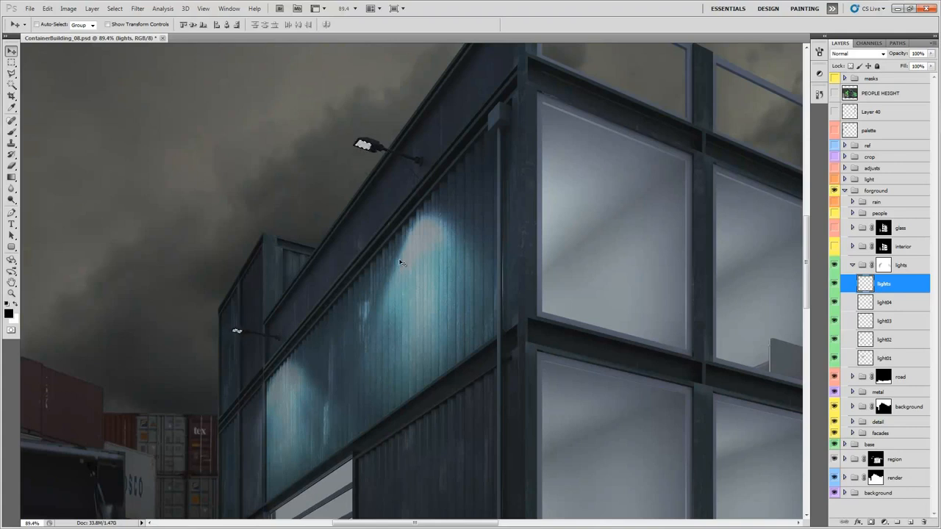
drag(548, 298, 426, 247)
scroll(608, 260, down, 10)
drag(644, 301, 485, 228)
click(852, 266)
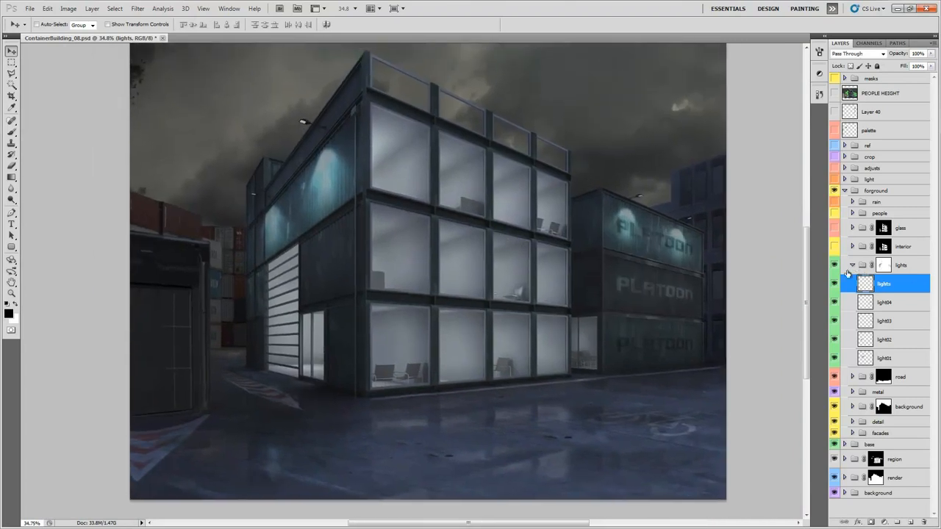
Load the window mask as a selection to view the masked window areas, and deselect it.
drag(608, 314, 616, 329)
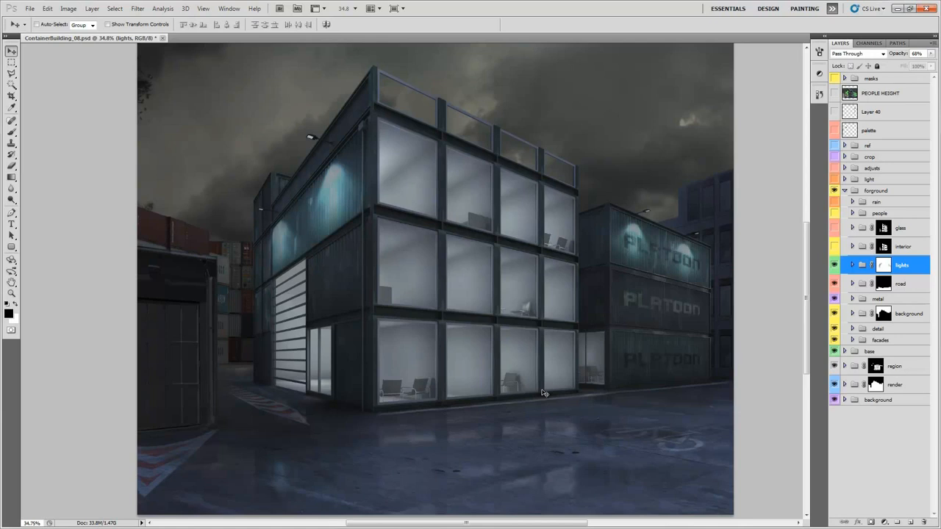
drag(631, 353, 616, 346)
drag(429, 360, 409, 376)
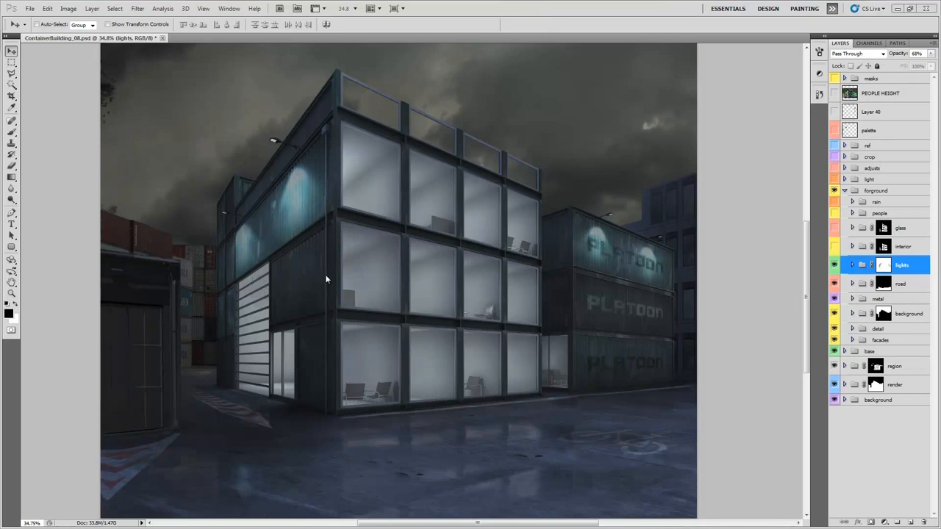
ctrl+click(883, 264)
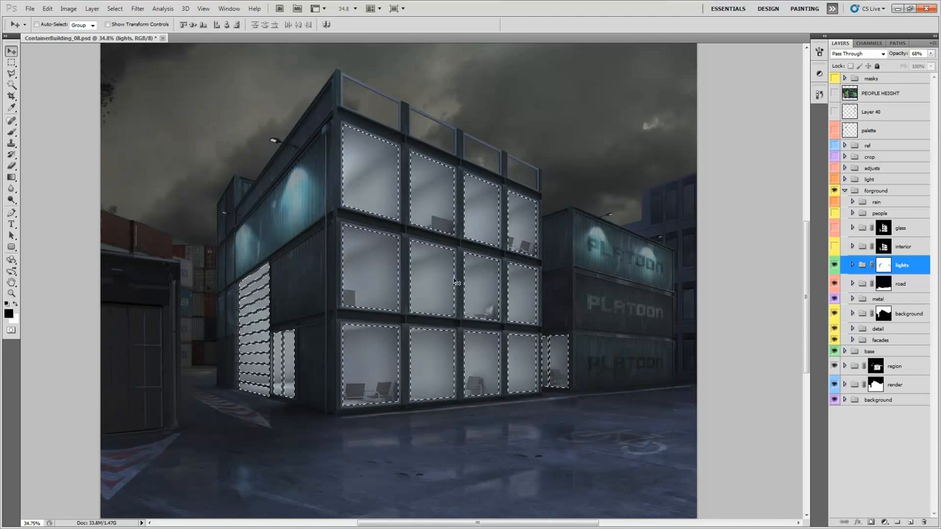
key(ctrl+d)
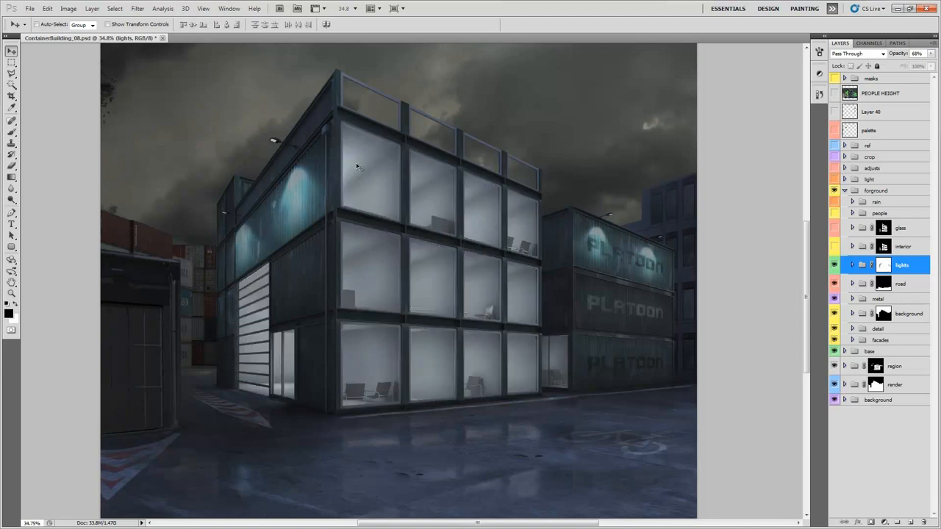
Show and expand the interior group, and hide all of its layers except interior01.
click(834, 247)
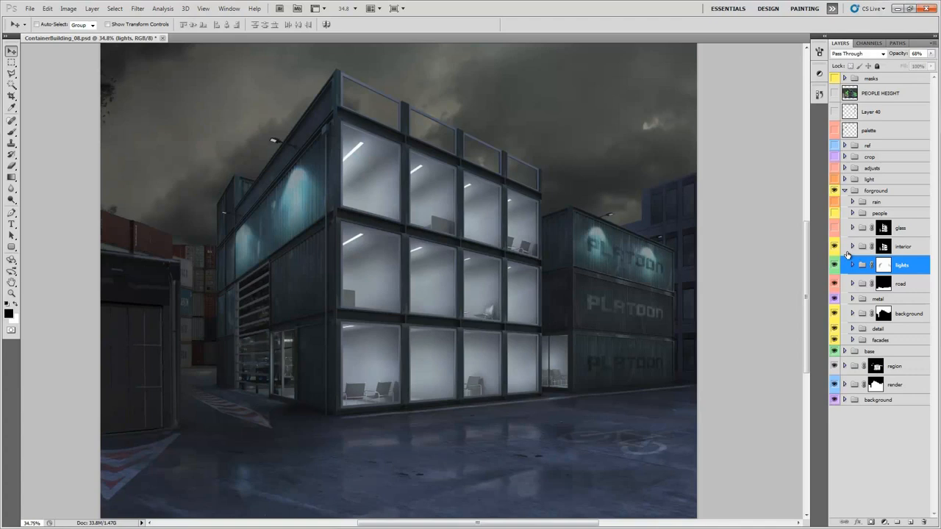
click(851, 246)
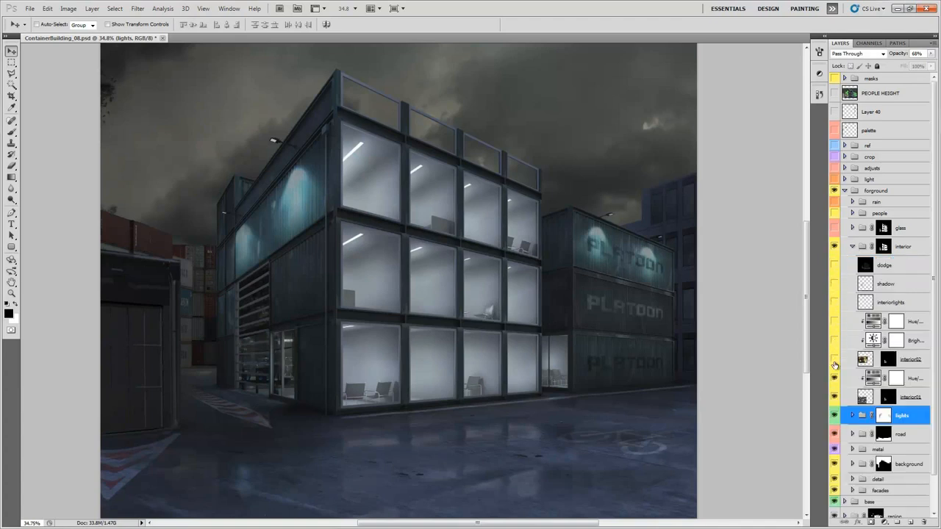
click(834, 378)
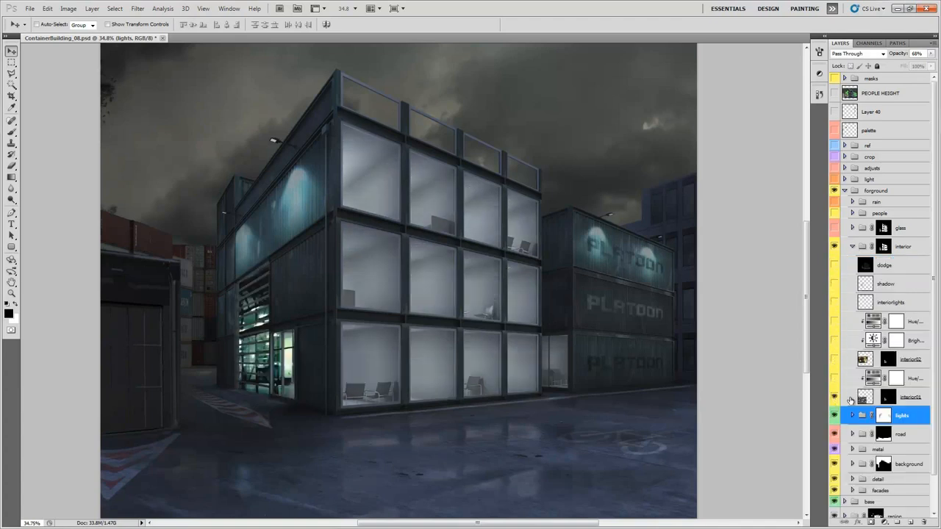
Set the interior01 layer's blend mode to Normal to view the original interior photo.
click(851, 397)
click(852, 54)
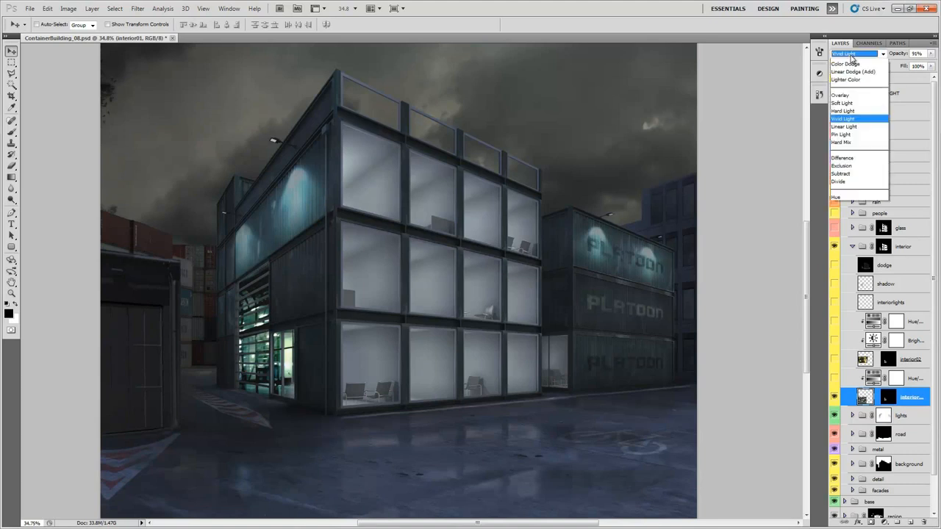
click(856, 54)
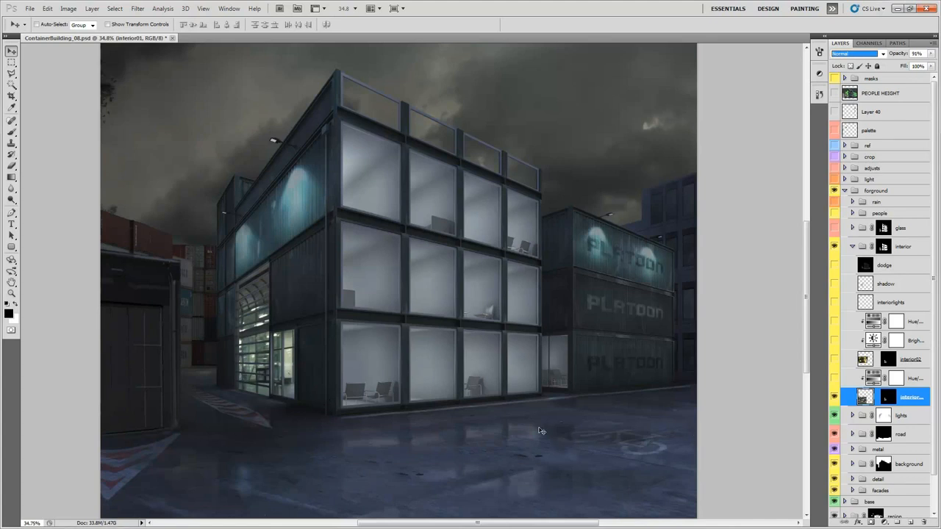
Disable the interior01 layer's mask to inspect the full interior photo, and enable the mask again.
drag(495, 504, 537, 474)
scroll(389, 322, up, 11)
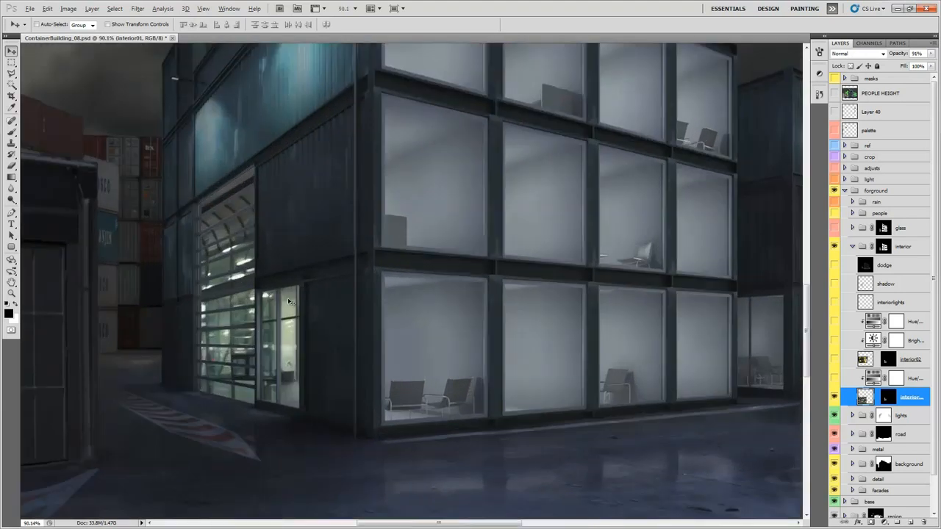
drag(253, 304, 430, 314)
scroll(428, 314, down, 3)
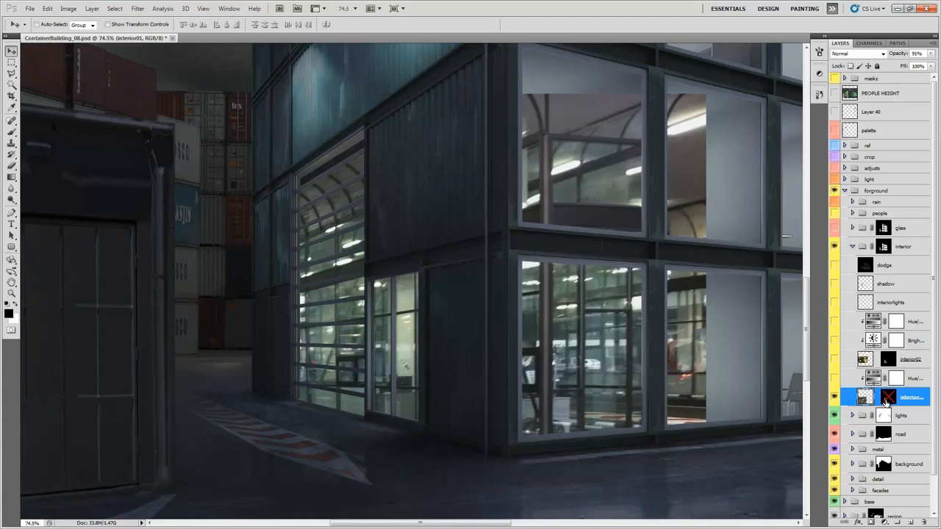
shift+click(887, 397)
Set the interior01 layer's blend mode to Vivid Light and show its clipped Hue/Saturation adjustment.
click(856, 54)
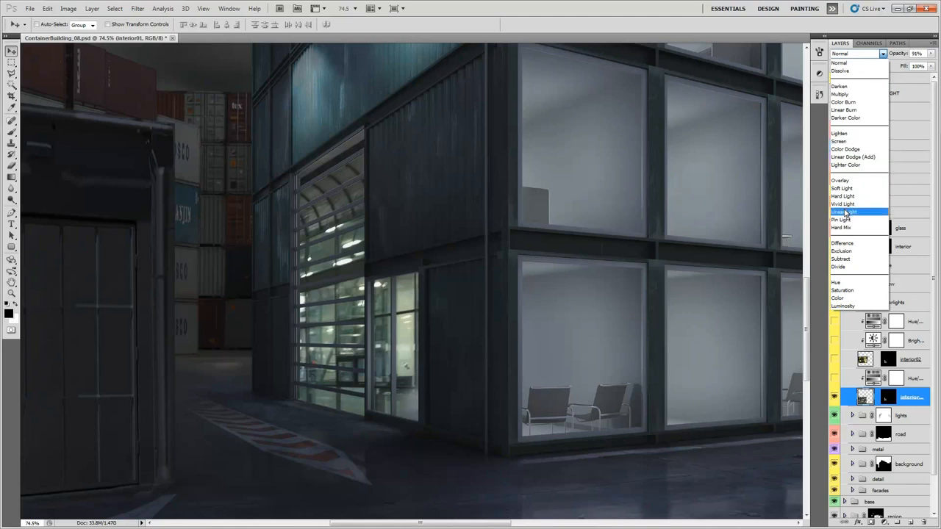
click(843, 203)
click(835, 379)
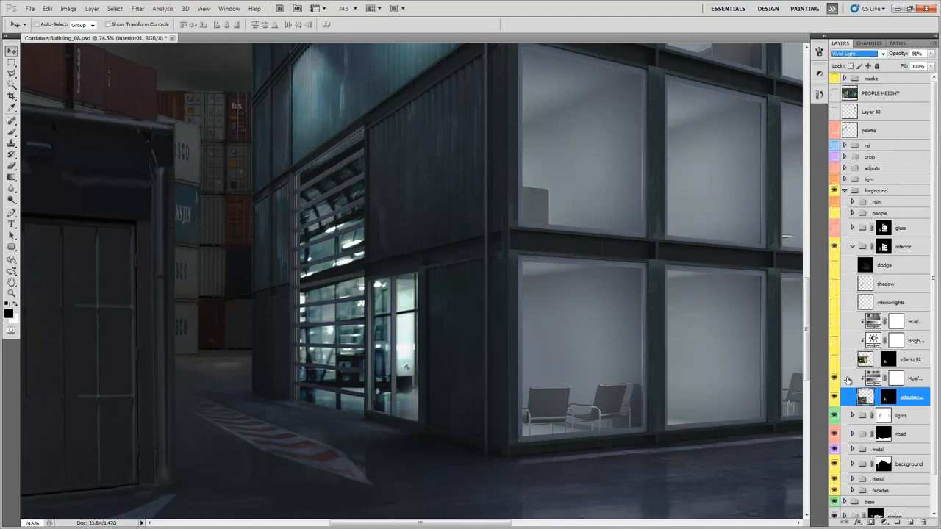
Show the interior02 layer together with its clipped Brightness/Contrast and Hue/Saturation adjustments.
click(835, 360)
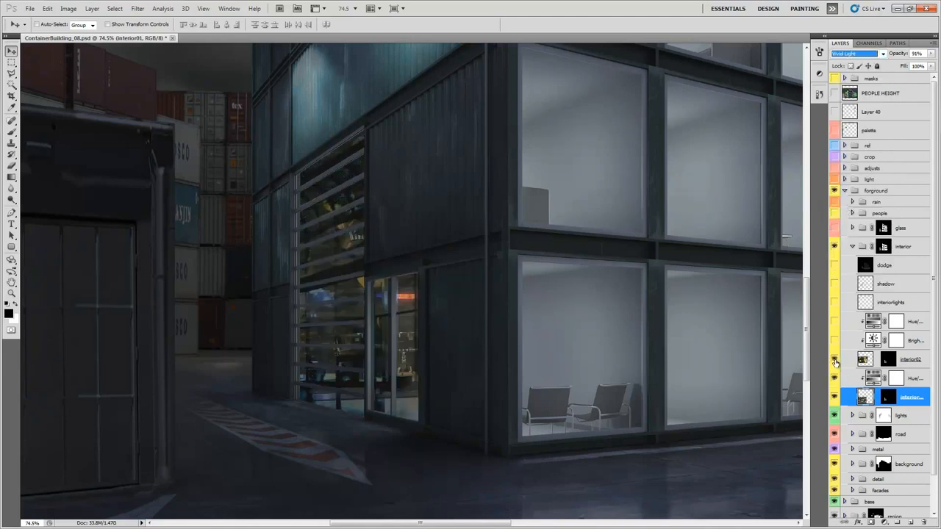
click(834, 340)
click(834, 321)
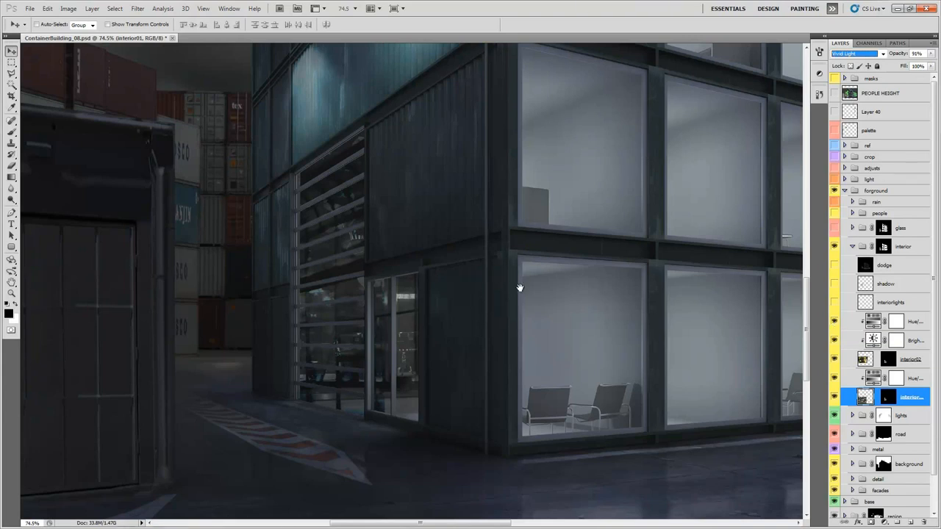
Show the interiorlights layer in the interior group and inspect the ceiling light strips inside the windows.
scroll(519, 288, down, 6)
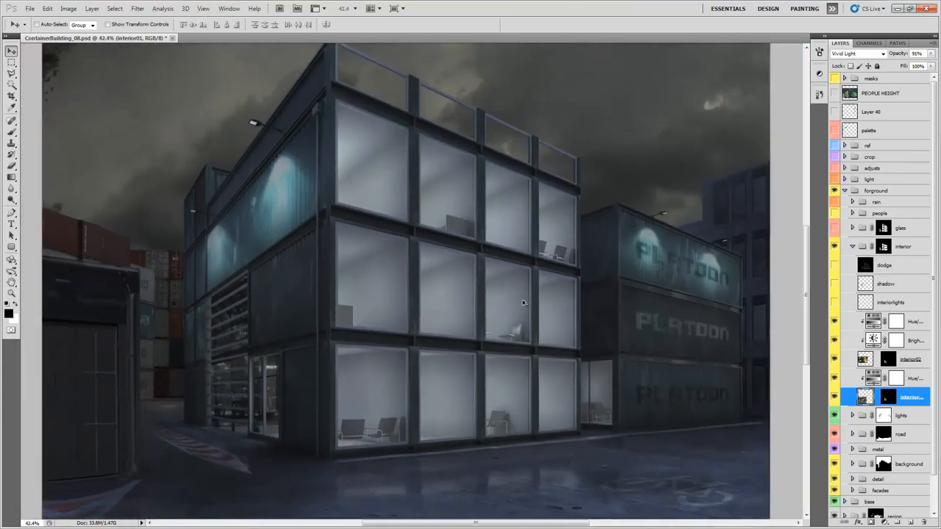
scroll(523, 303, down, 2)
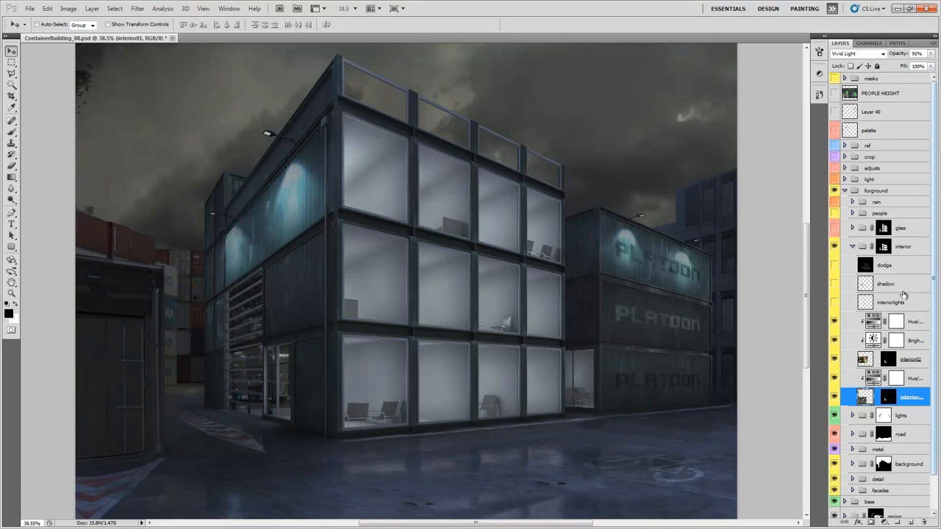
click(863, 306)
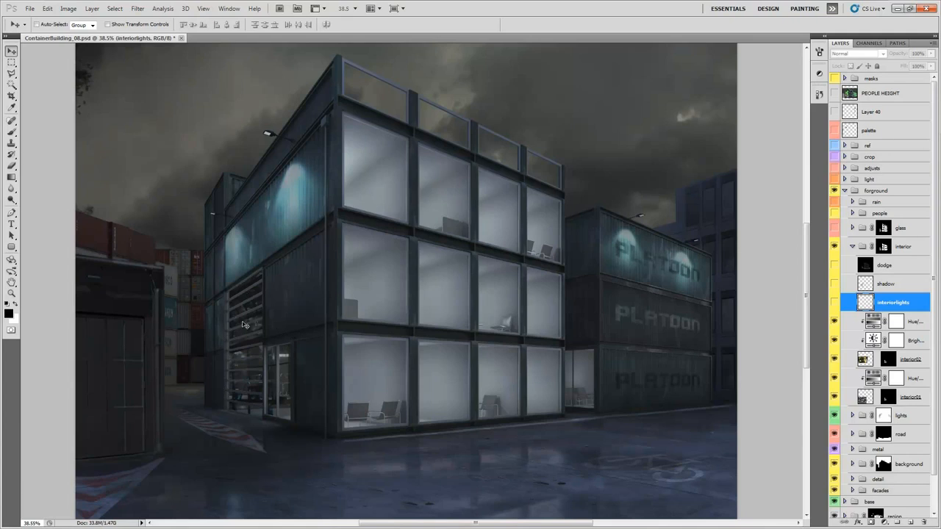
drag(541, 328, 510, 340)
scroll(490, 335, up, 2)
click(835, 302)
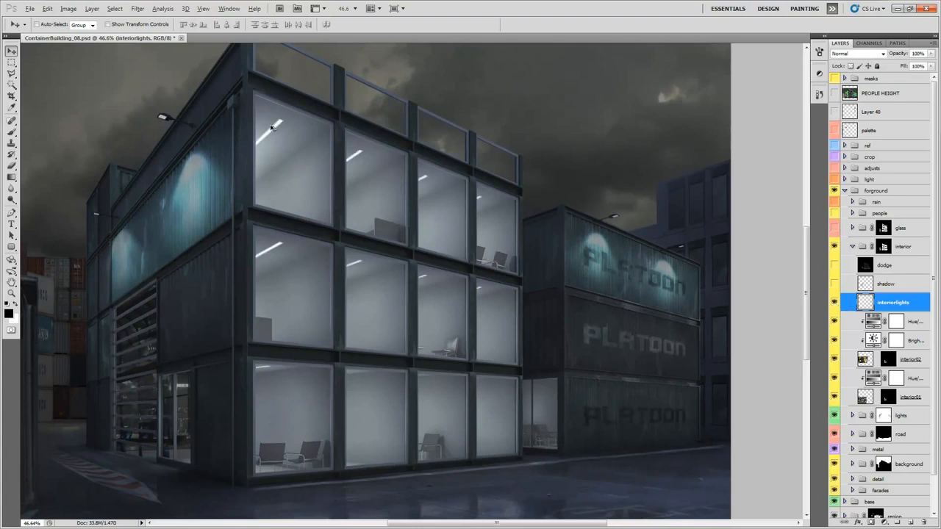
scroll(286, 138, up, 6)
drag(310, 123, 294, 138)
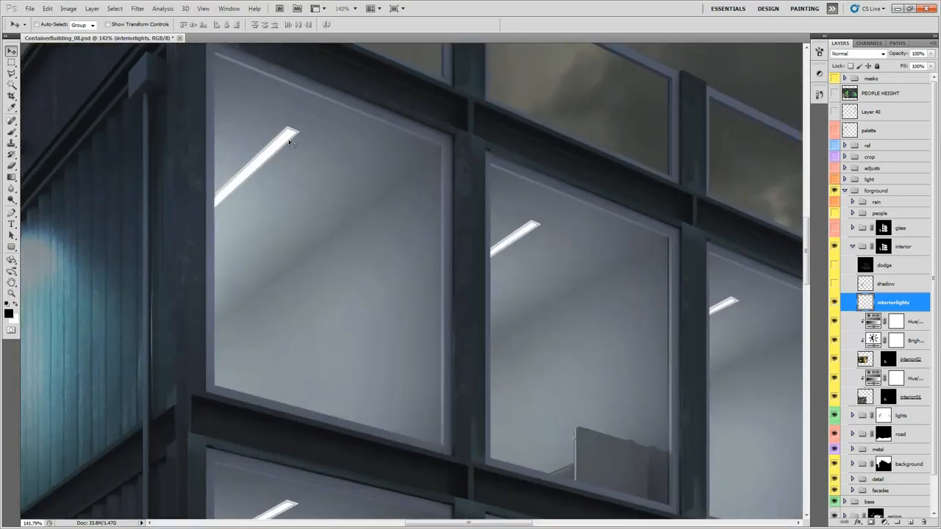
drag(539, 249, 410, 181)
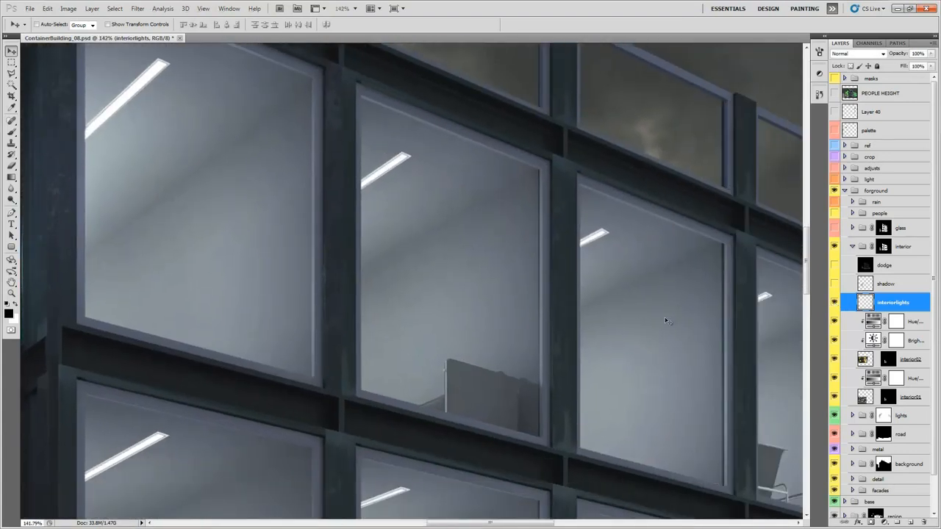
scroll(665, 320, down, 3)
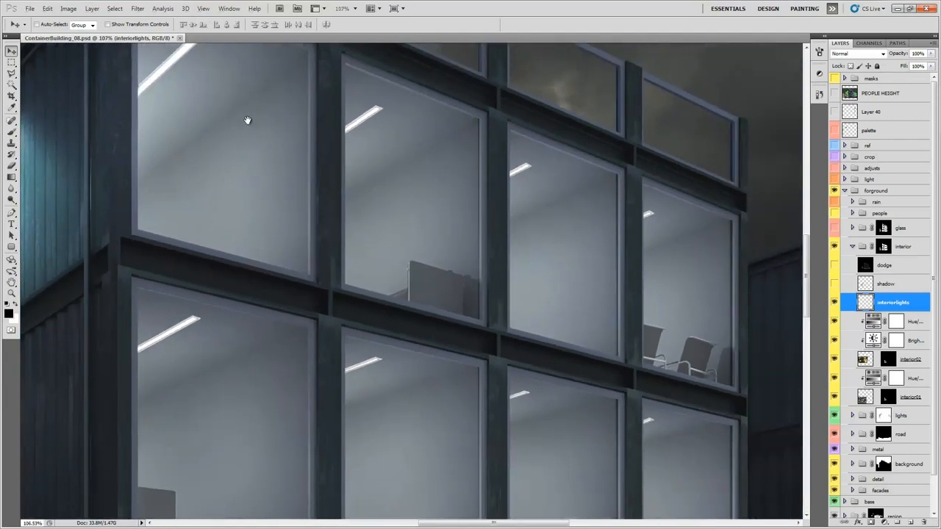
scroll(189, 110, up, 2)
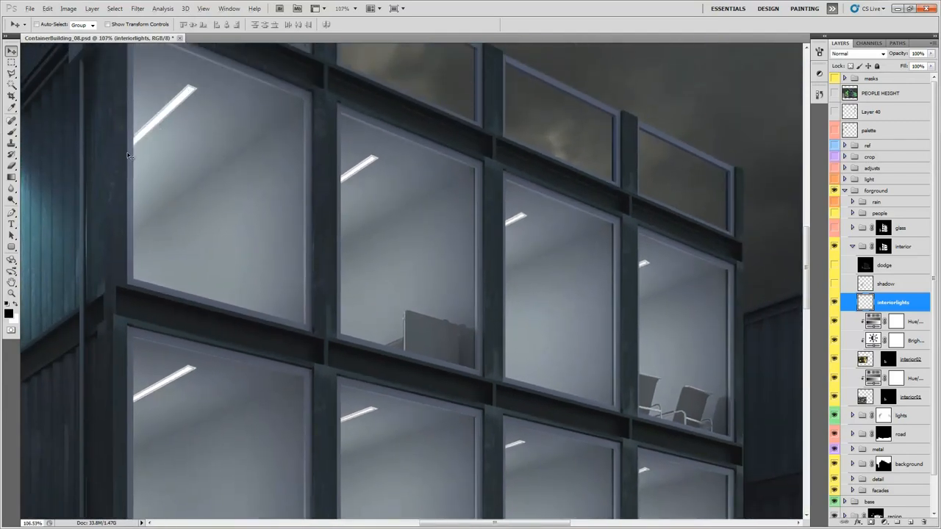
Outline a tapered light strip in the top corner window with the Polygonal Lasso, fill it white, undo the fill, and deselect.
key(l)
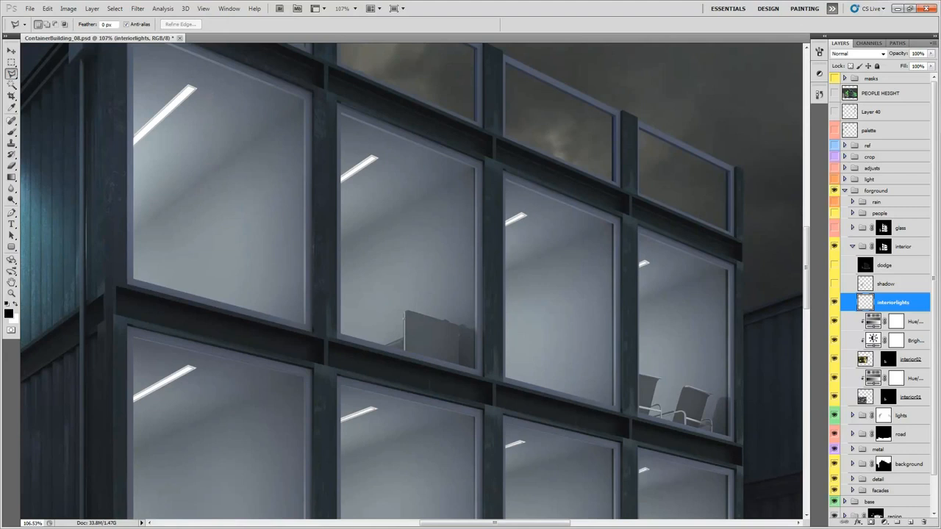
double_click(145, 179)
key(x)
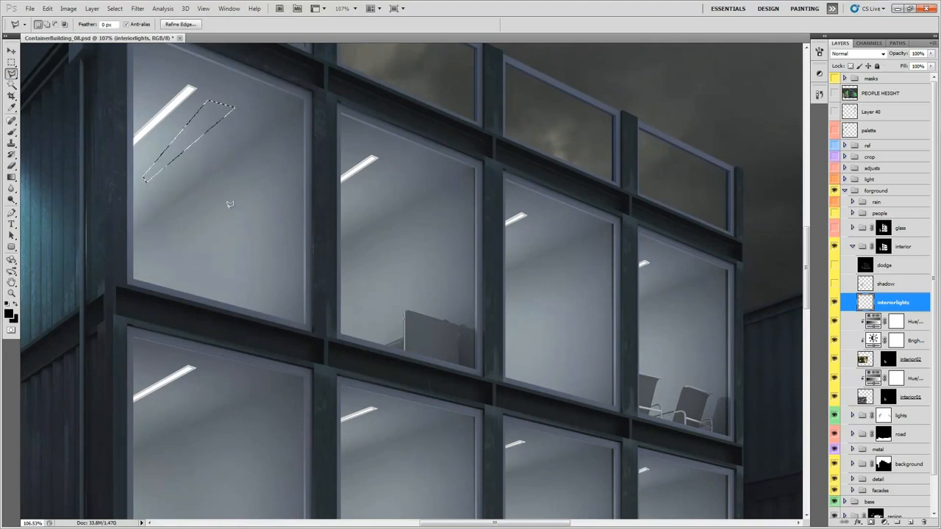
key(alt+BackSpace)
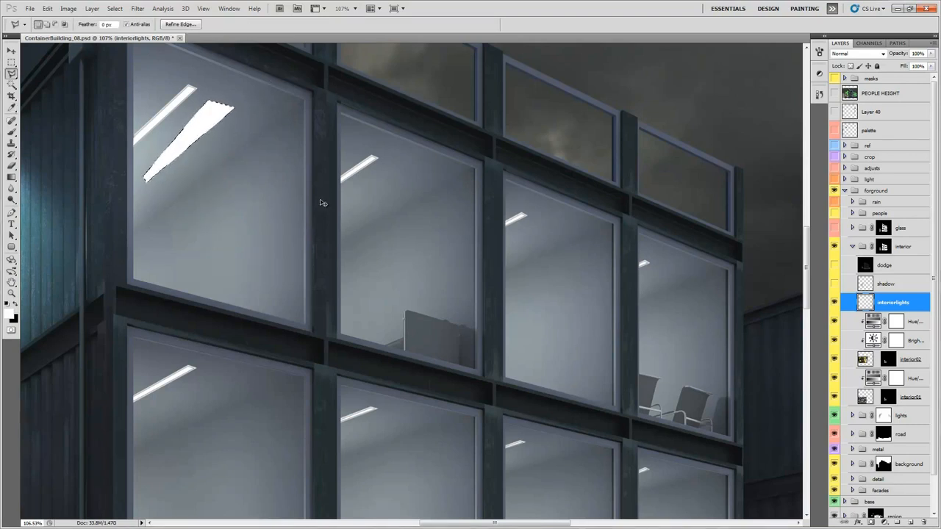
key(ctrl+z)
key(ctrl+d)
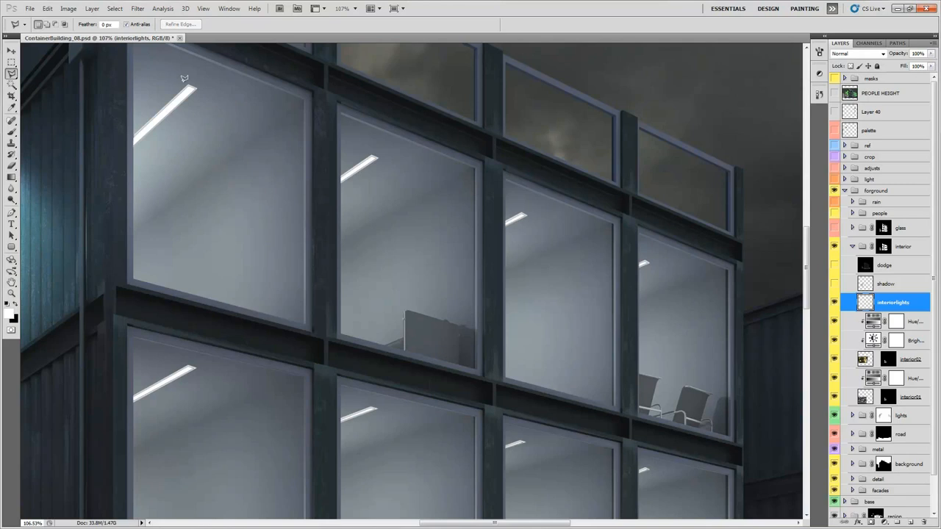
Show the shadow layer in the interior group and compare the window interiors with and without it.
scroll(416, 207, down, 3)
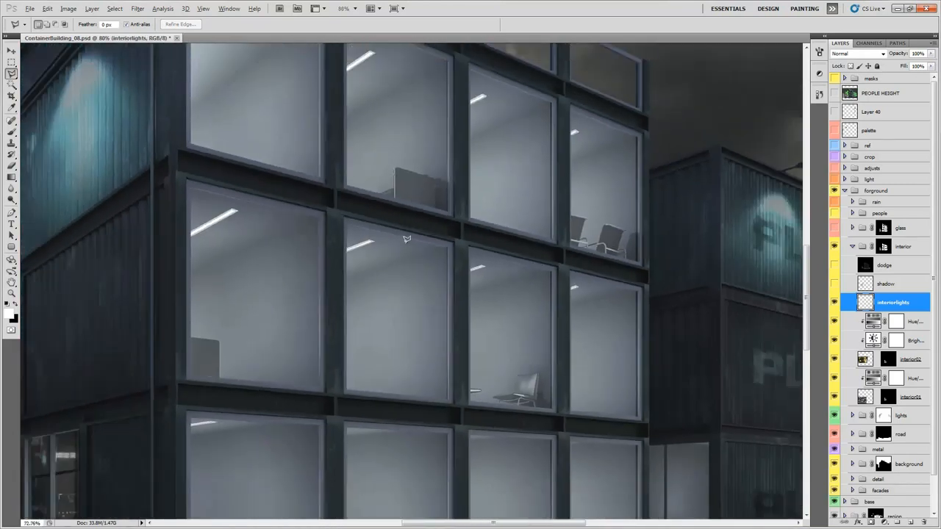
scroll(406, 238, down, 4)
click(848, 289)
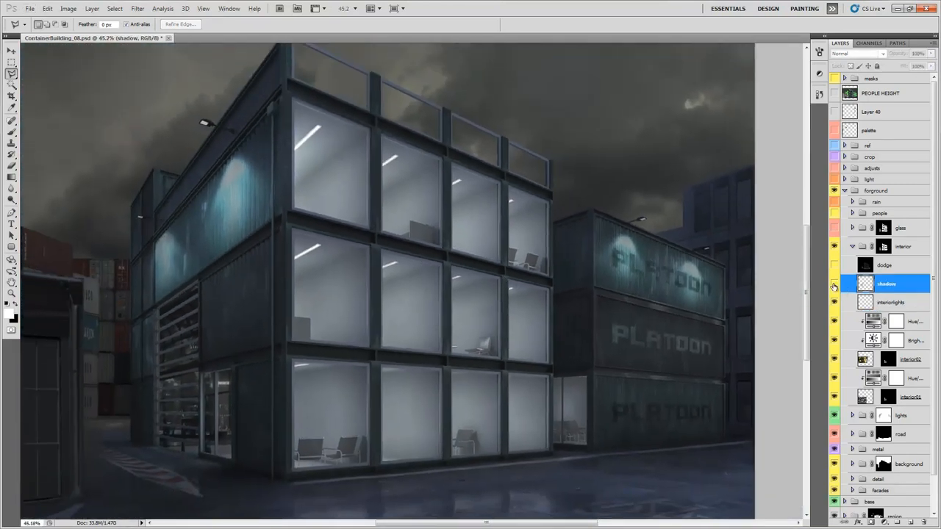
click(833, 284)
click(834, 284)
click(834, 284)
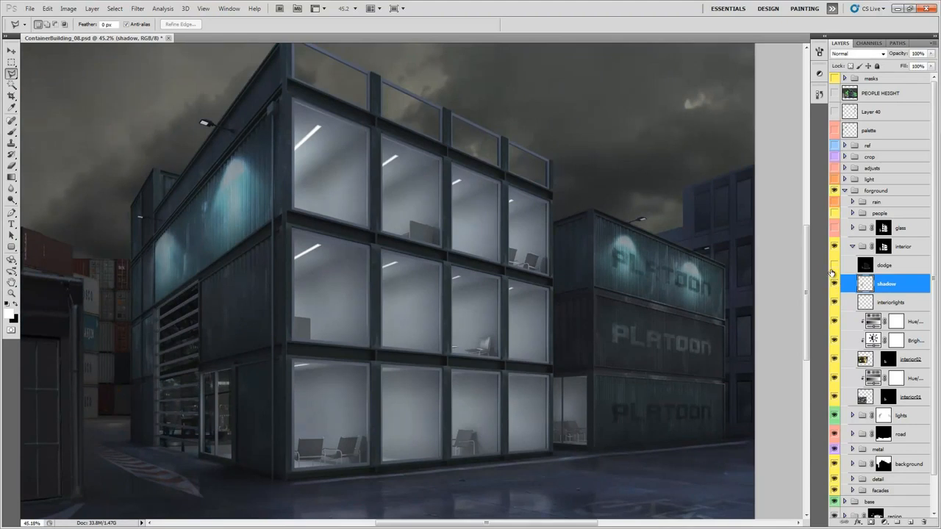
Show the Color Dodge layer named dodge in the interior group and compare the glow it adds.
click(834, 264)
click(887, 268)
click(834, 265)
click(833, 264)
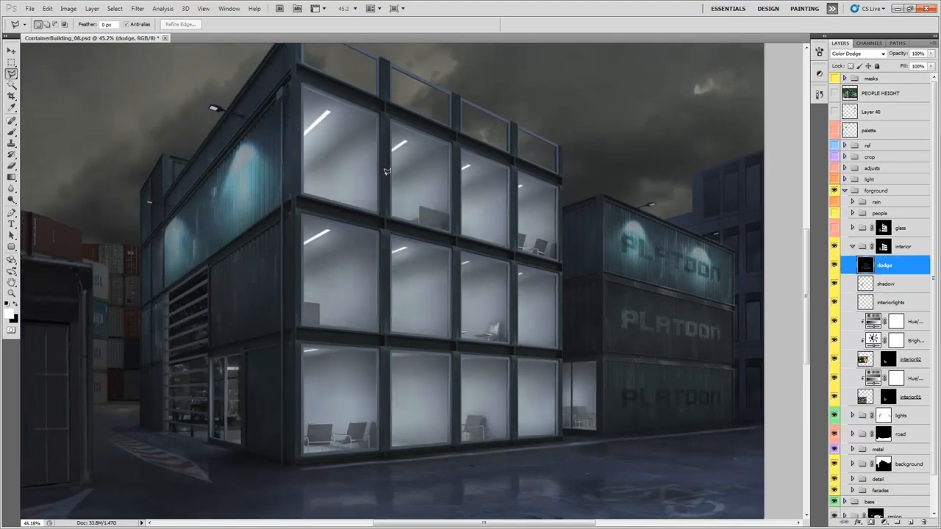
key(ctrl+minus)
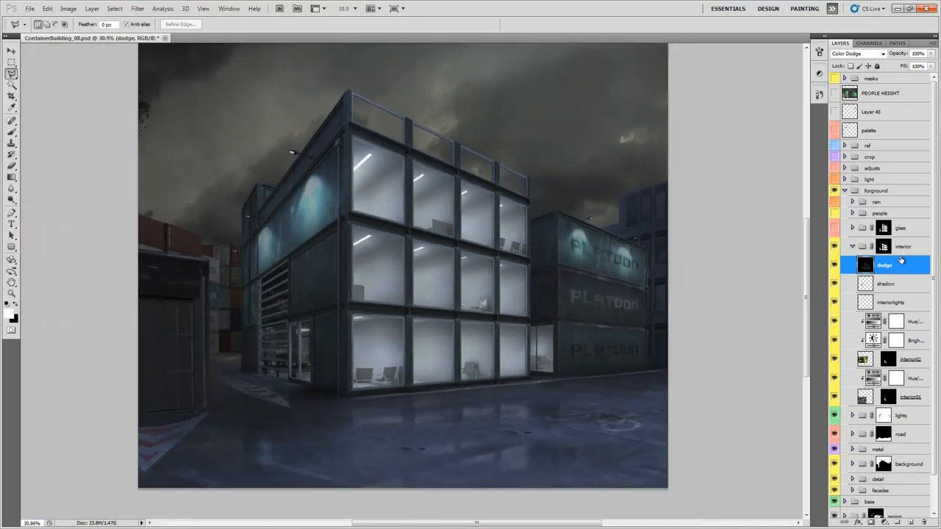
Switch the whole interior group off and on to compare its effect on the building.
click(833, 246)
click(834, 246)
scroll(541, 322, up, 2)
drag(561, 319, 565, 307)
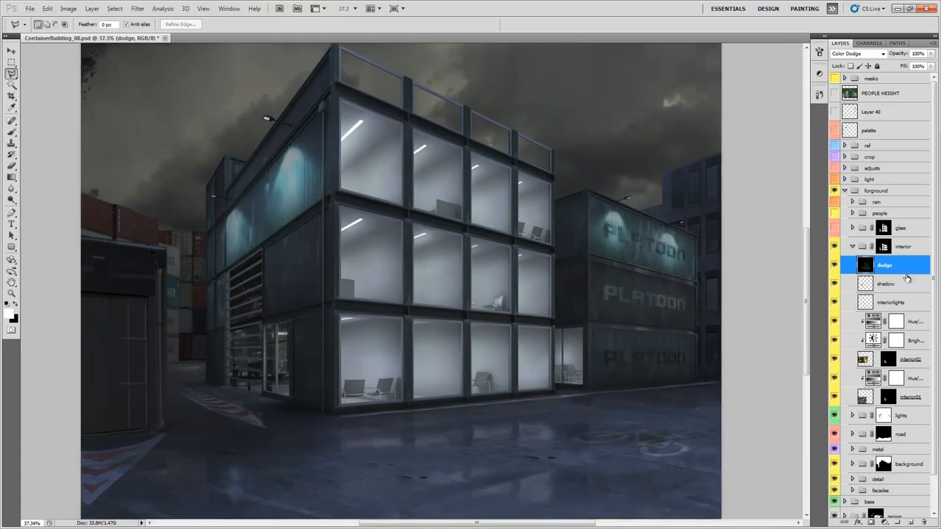
Collapse the interior group, show the glass group, and hide everything inside it except the reflection layer.
click(851, 247)
click(835, 228)
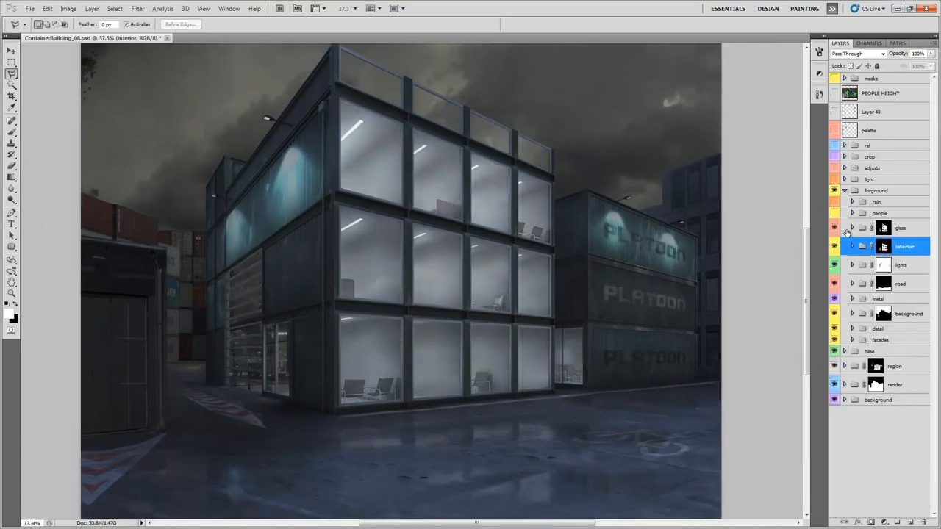
click(852, 229)
click(875, 323)
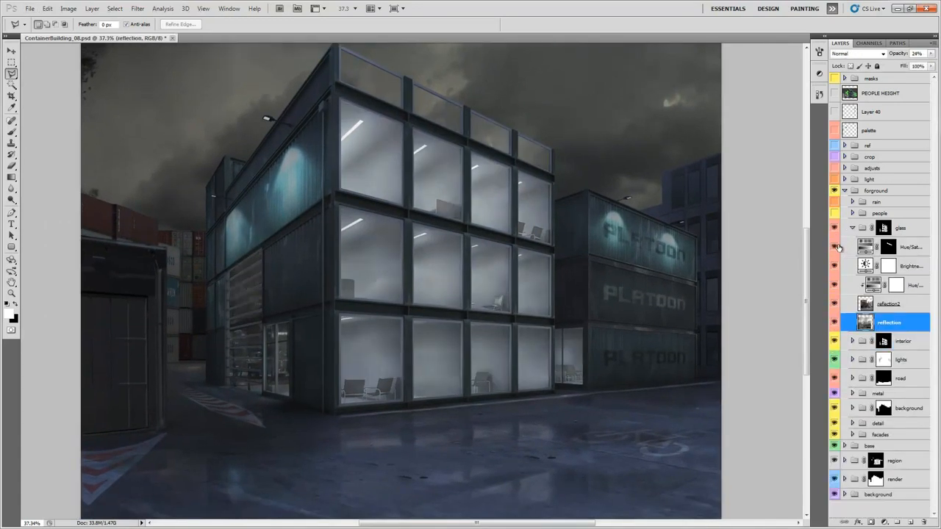
click(833, 303)
drag(595, 282, 612, 283)
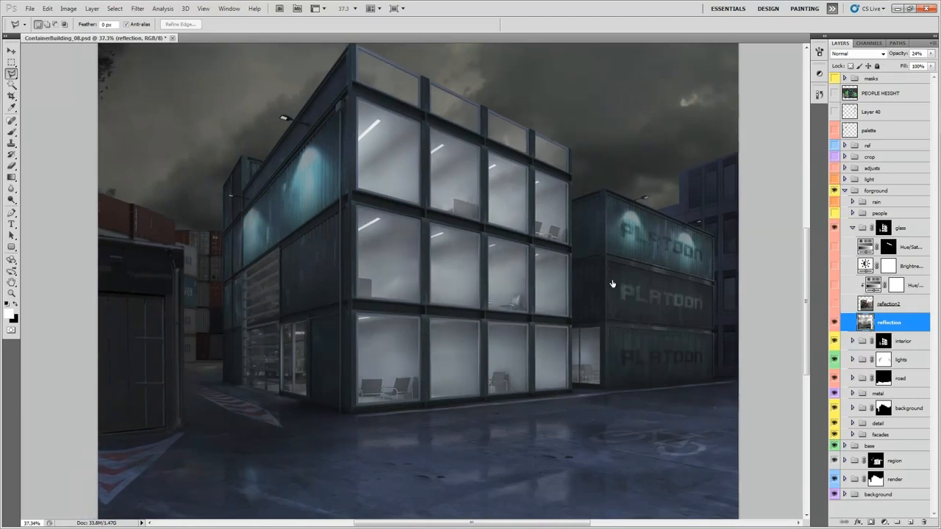
Preview the reflection layer's sky image at 100% opacity, and set the opacity back to 24%.
click(930, 55)
drag(922, 65, 933, 65)
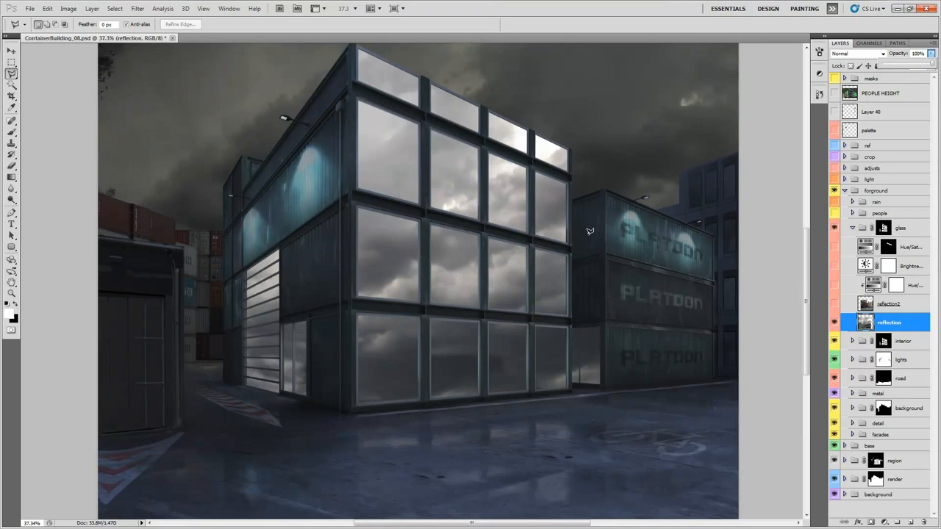
key(2)
key(4)
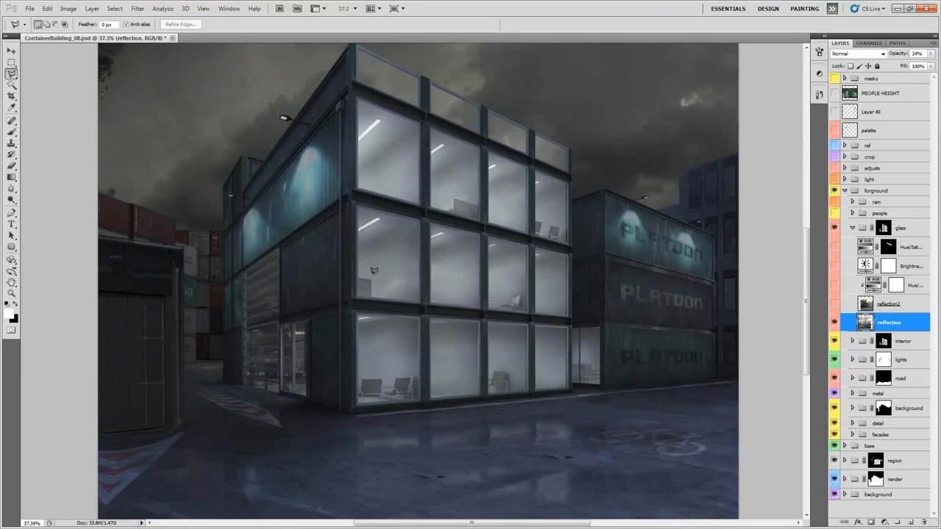
drag(534, 319, 526, 330)
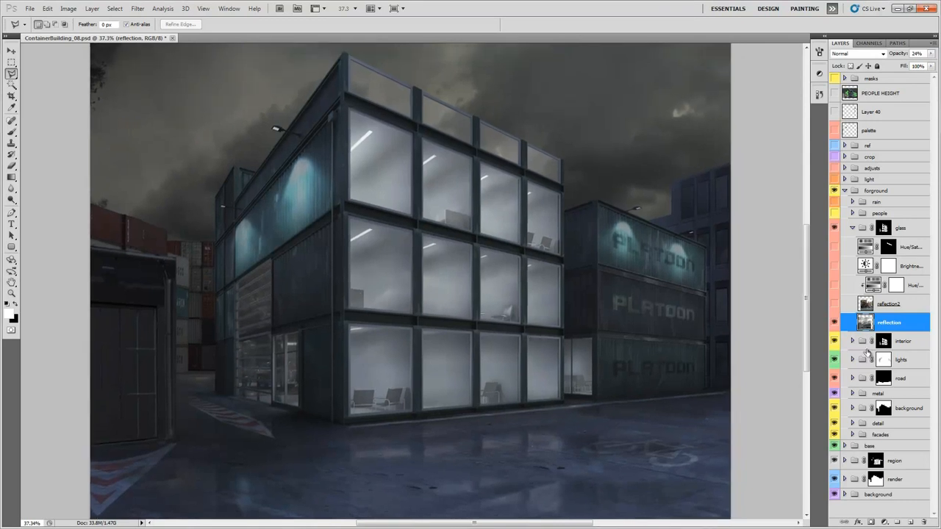
Select and show the reflection2 layer in the glass group for the street reflections in the windows.
click(893, 308)
click(834, 304)
scroll(447, 385, up, 3)
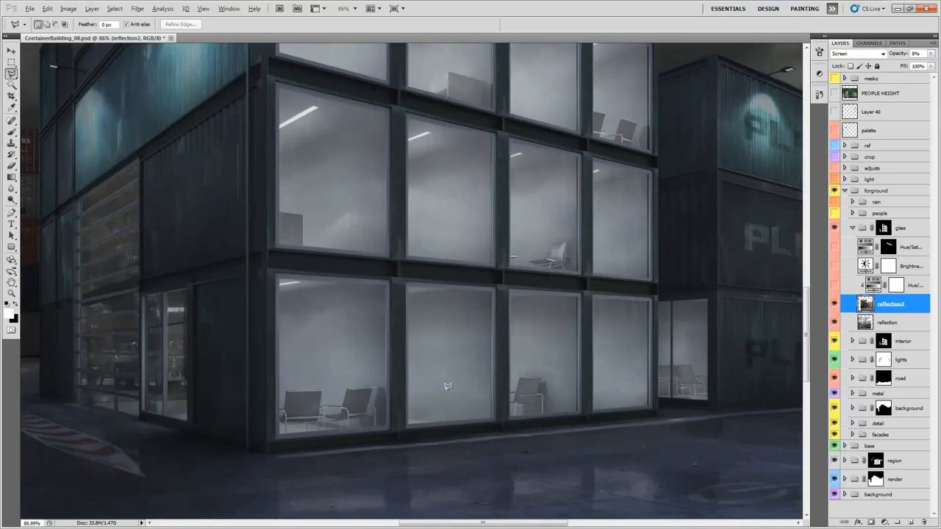
Preview the reflection2 street photo with Normal blending at 100% opacity, and undo these changes.
click(856, 54)
click(852, 54)
click(931, 54)
click(927, 69)
drag(611, 305, 562, 298)
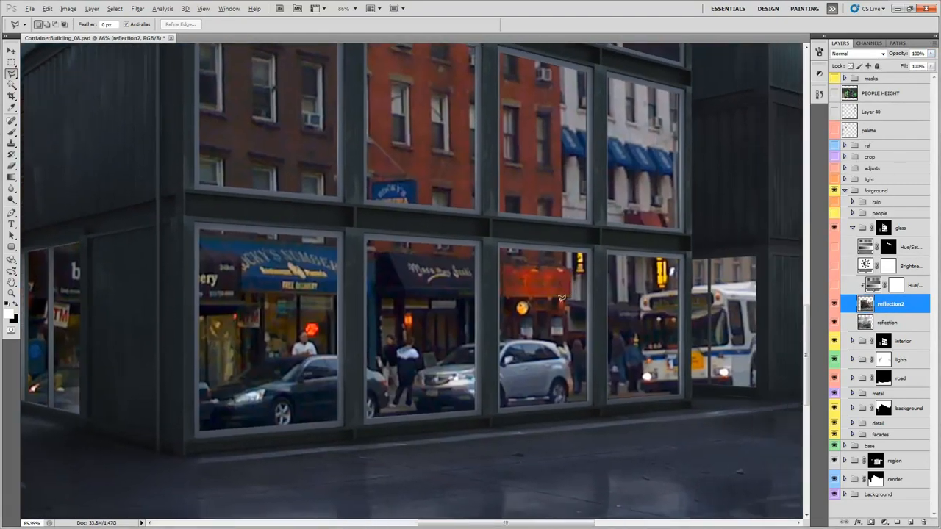
scroll(562, 298, down, 3)
drag(541, 258, 562, 282)
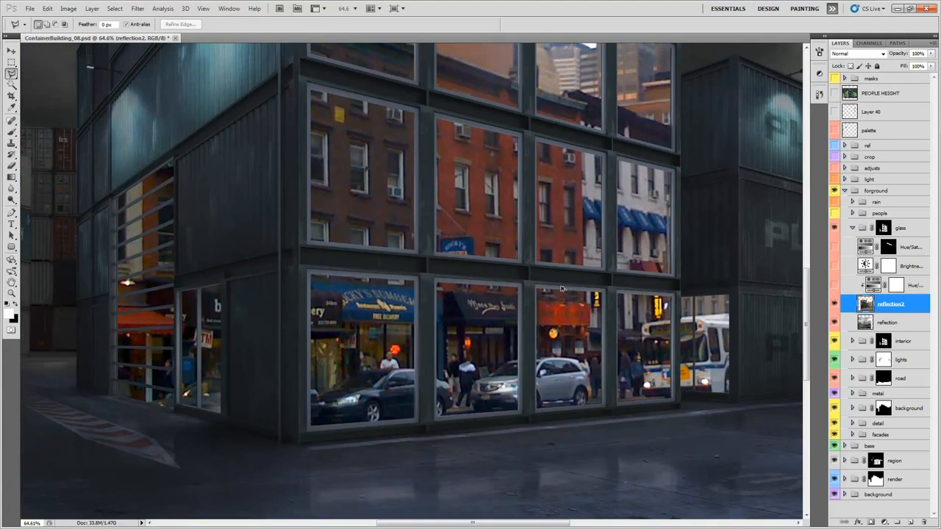
key(ctrl+z)
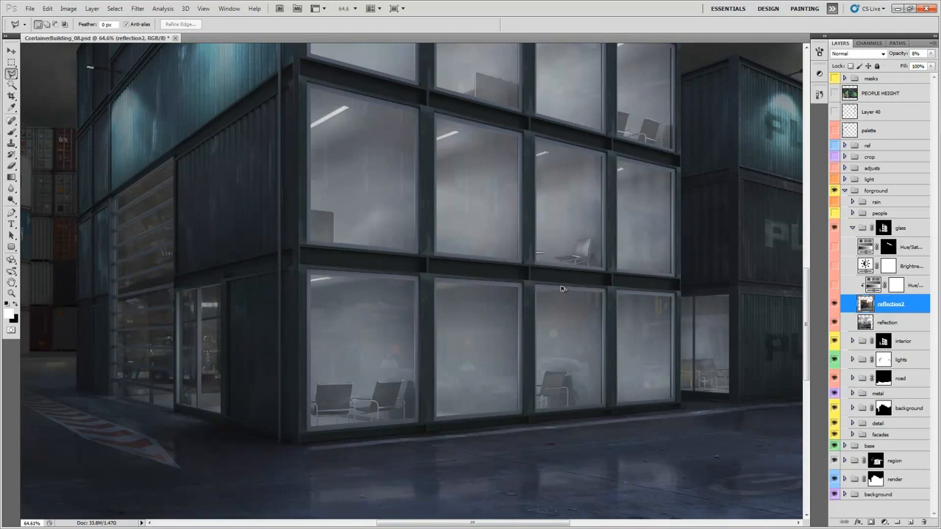
key(ctrl+alt+z)
Examine the faint street reflections in the ground-floor windows and across the whole glass facade.
scroll(615, 316, up, 3)
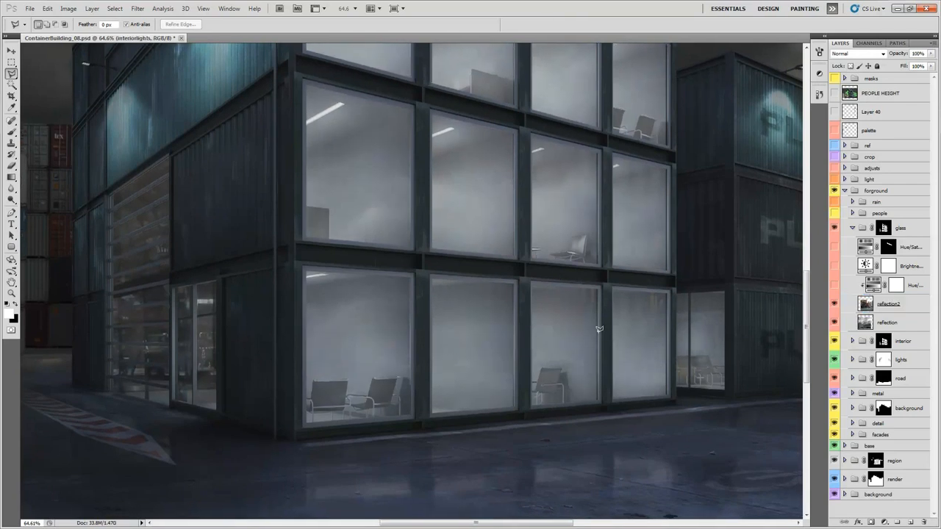
drag(617, 371, 549, 343)
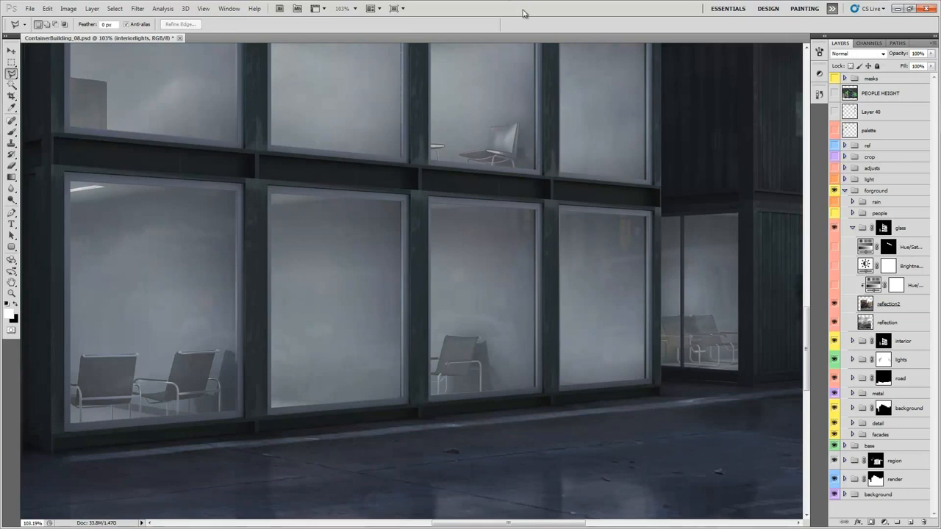
scroll(405, 262, down, 5)
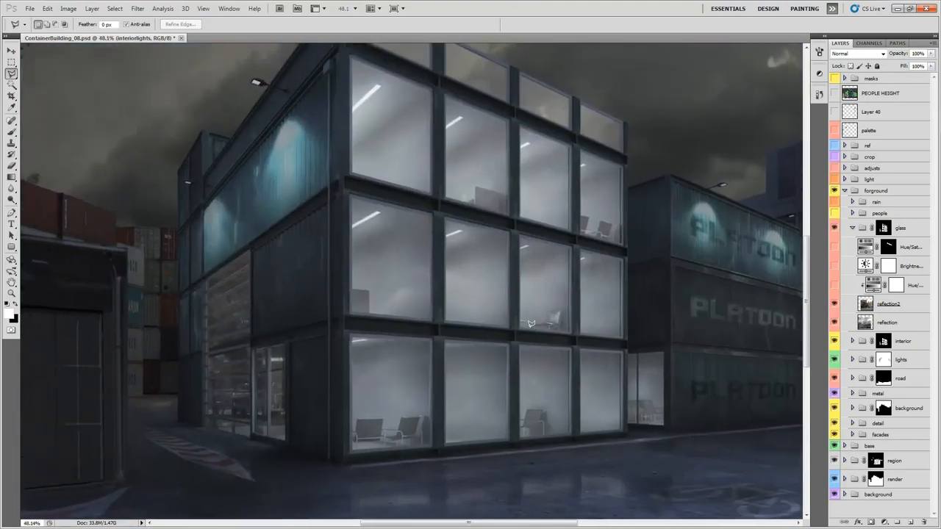
drag(412, 335, 420, 319)
scroll(419, 319, down, 1)
drag(309, 352, 290, 354)
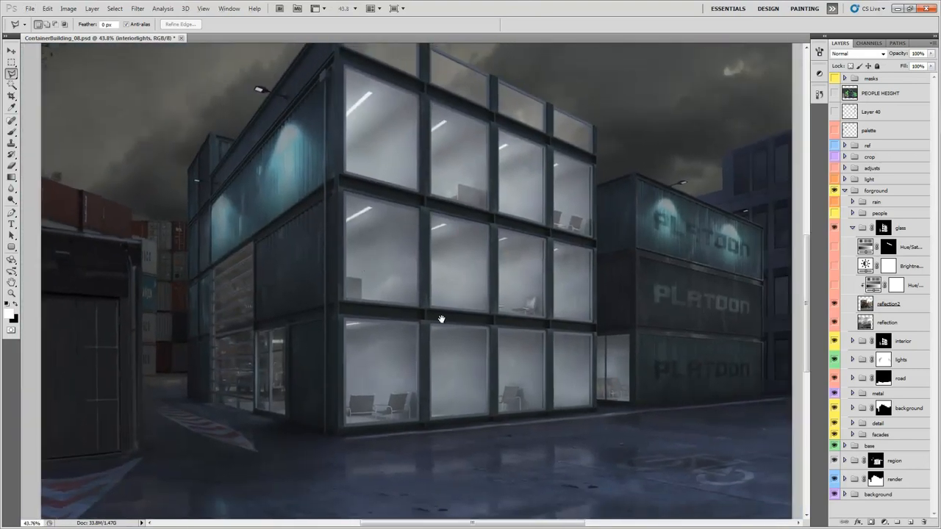
drag(539, 341, 525, 327)
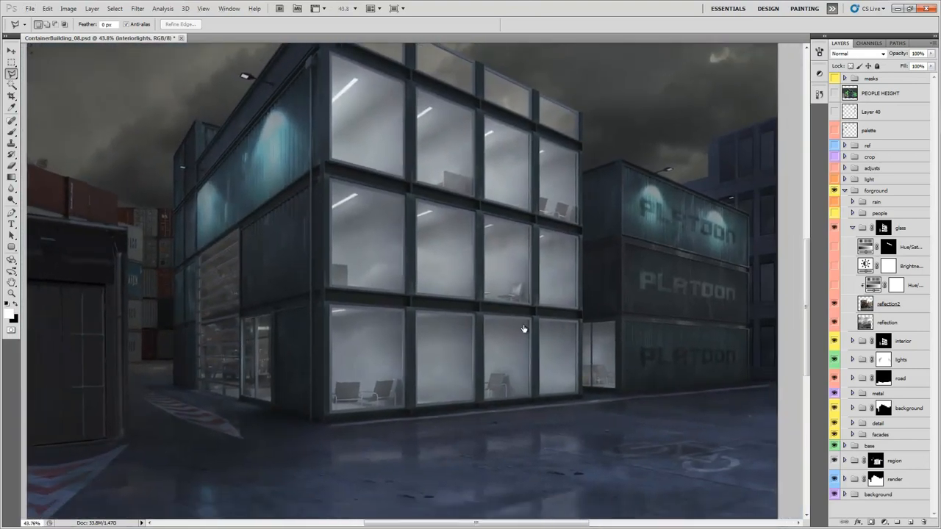
Show the glass group's clipped Hue/Saturation, Brightness/Contrast and masked Hue/Saturation adjustments.
click(834, 287)
click(835, 267)
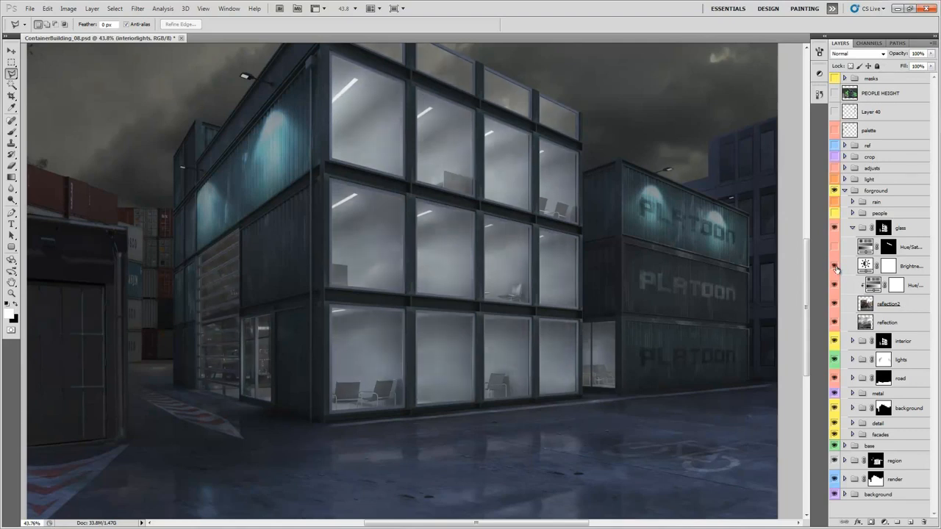
drag(400, 244, 402, 266)
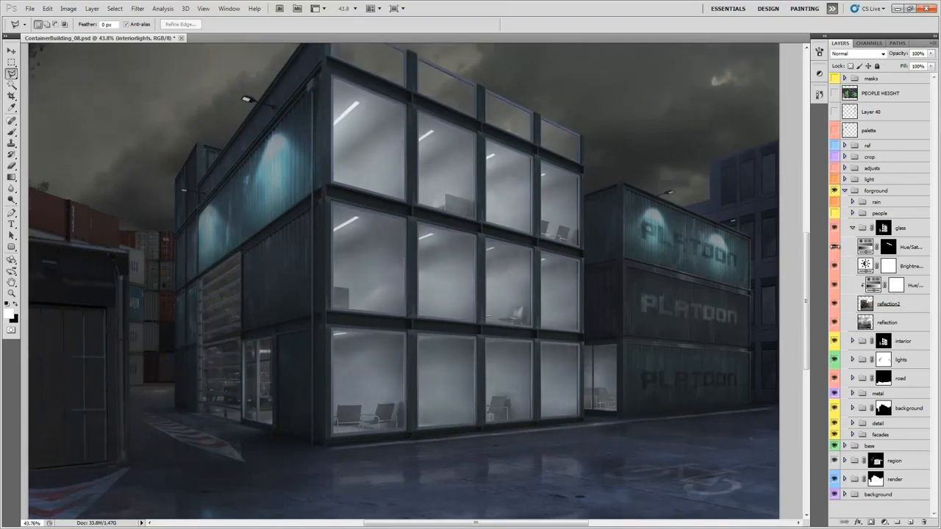
drag(409, 75, 417, 97)
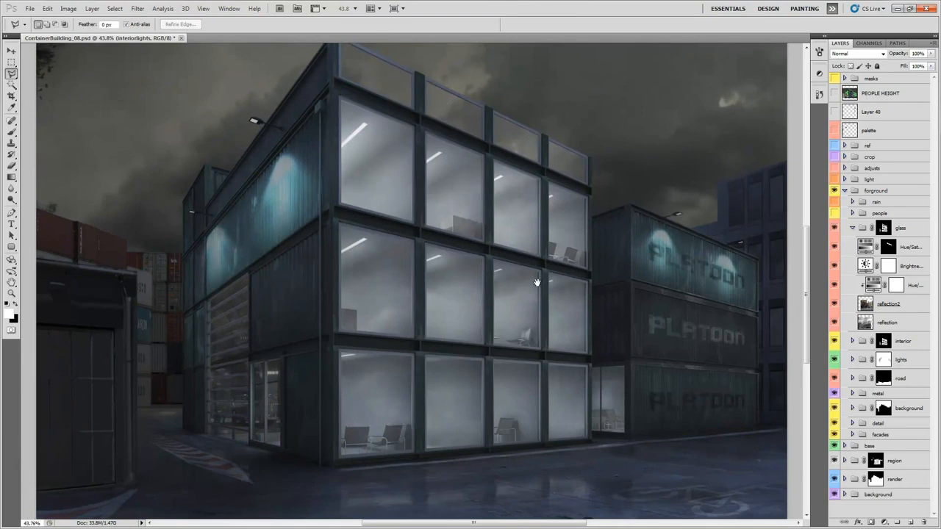
Collapse the glass group and switch the interior and glass groups off and on to compare their effect.
scroll(537, 282, down, 3)
click(852, 228)
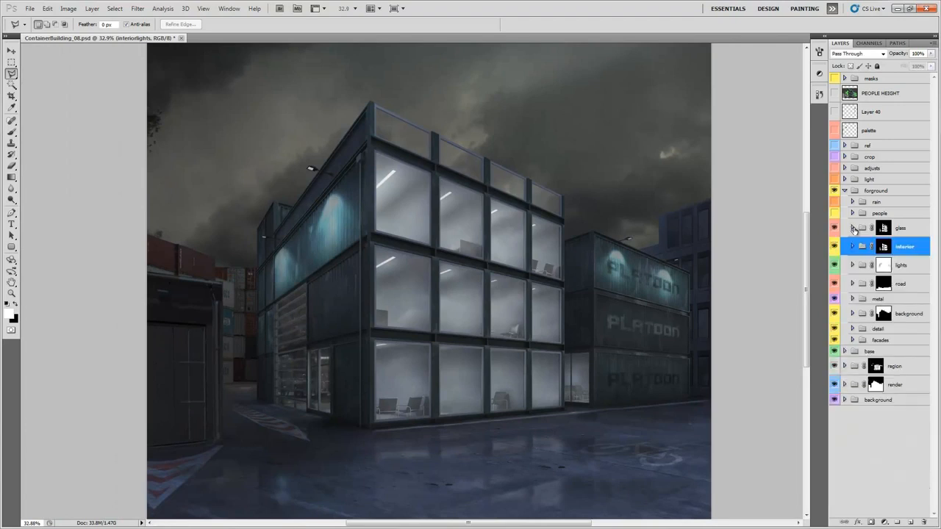
click(833, 247)
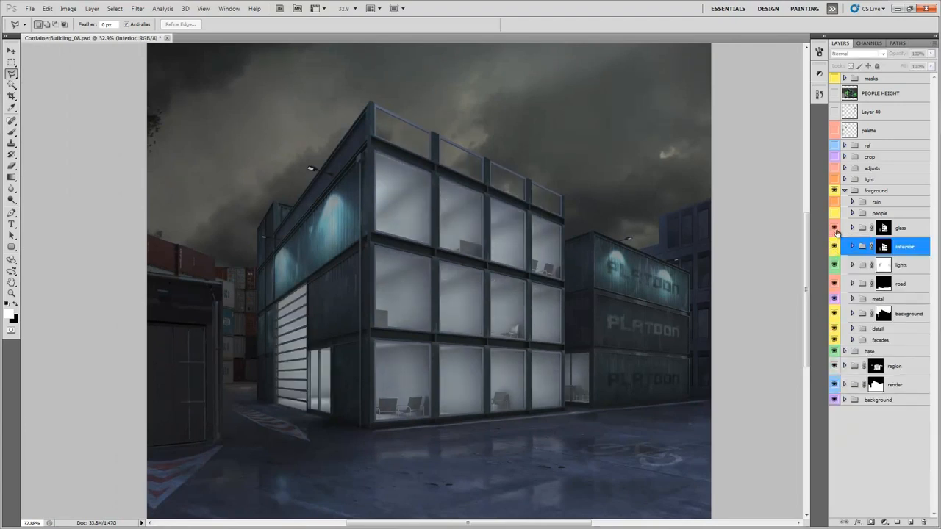
click(835, 230)
click(835, 248)
click(835, 248)
click(835, 230)
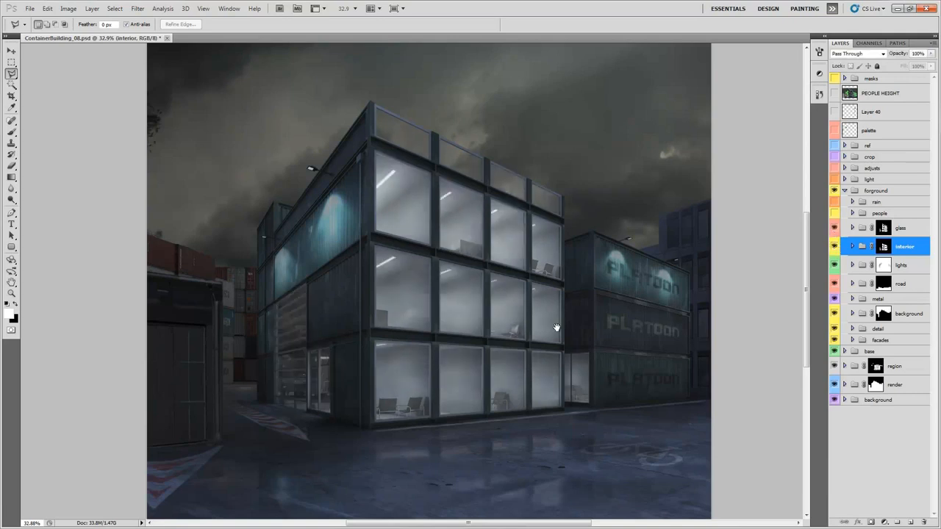
Show the people group and inspect the girl with the umbrella beside the PLATOON containers.
click(834, 214)
drag(687, 413, 621, 334)
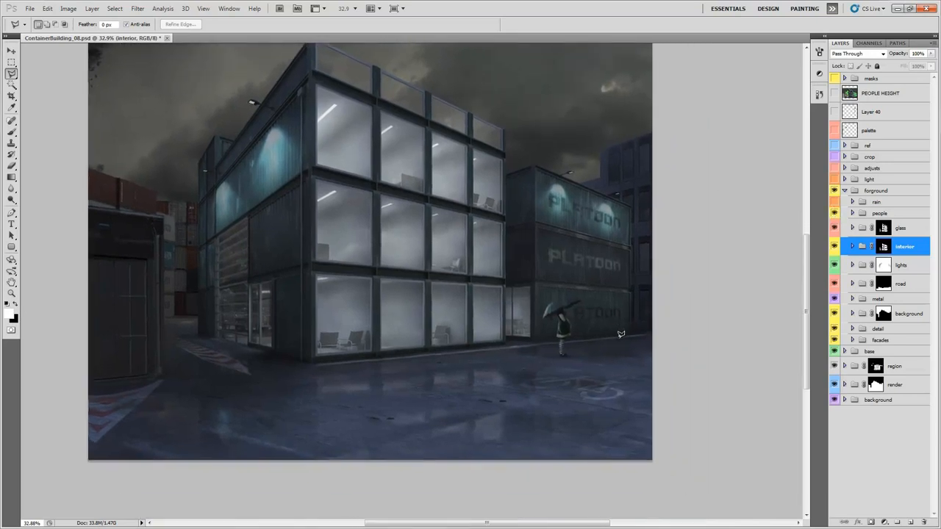
scroll(574, 360, up, 7)
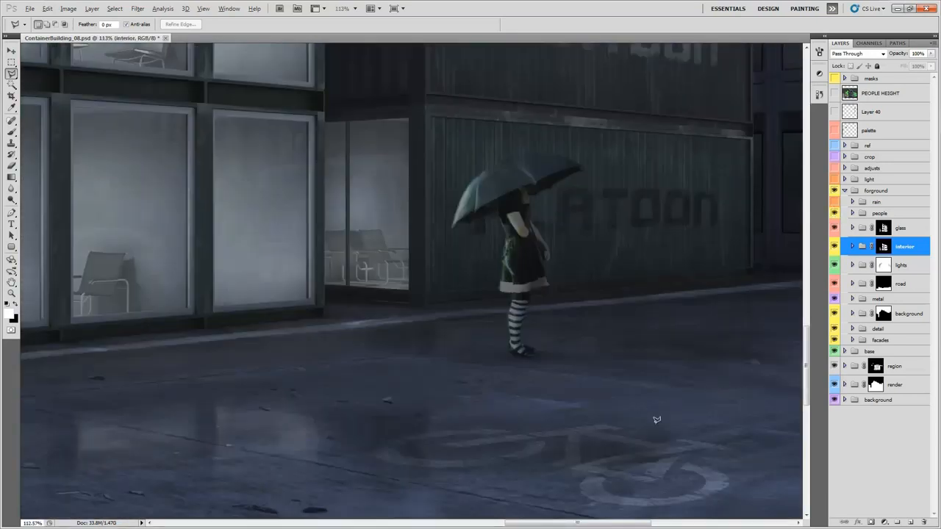
scroll(656, 419, down, 3)
scroll(620, 379, up, 1)
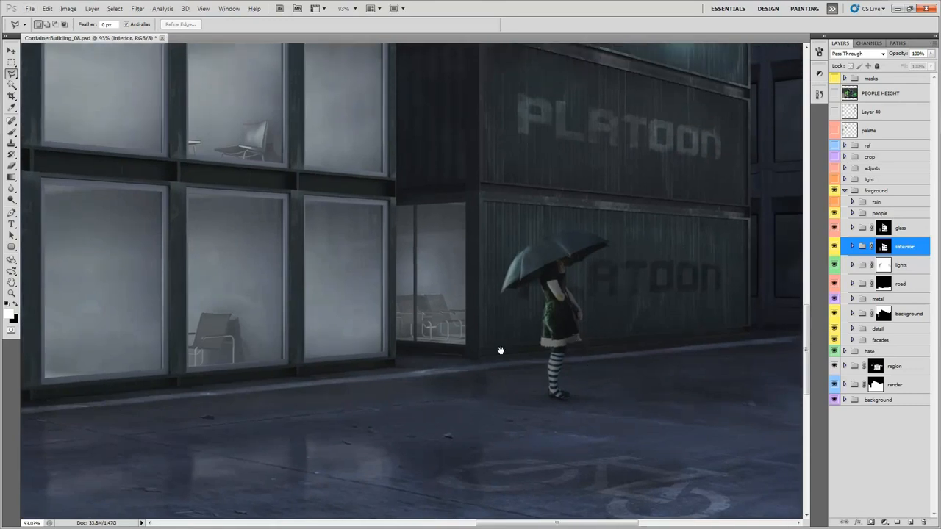
drag(383, 287, 421, 308)
scroll(360, 260, down, 3)
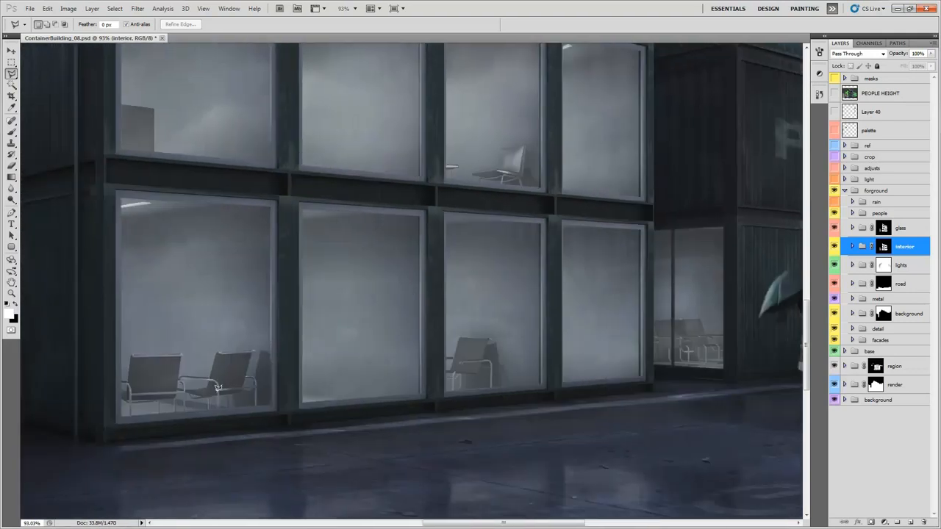
scroll(381, 269, down, 4)
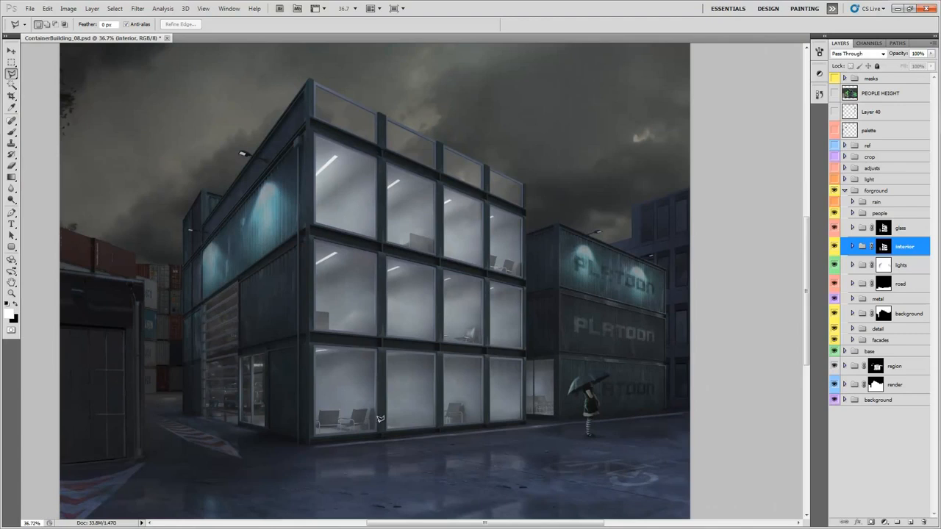
scroll(413, 343, up, 4)
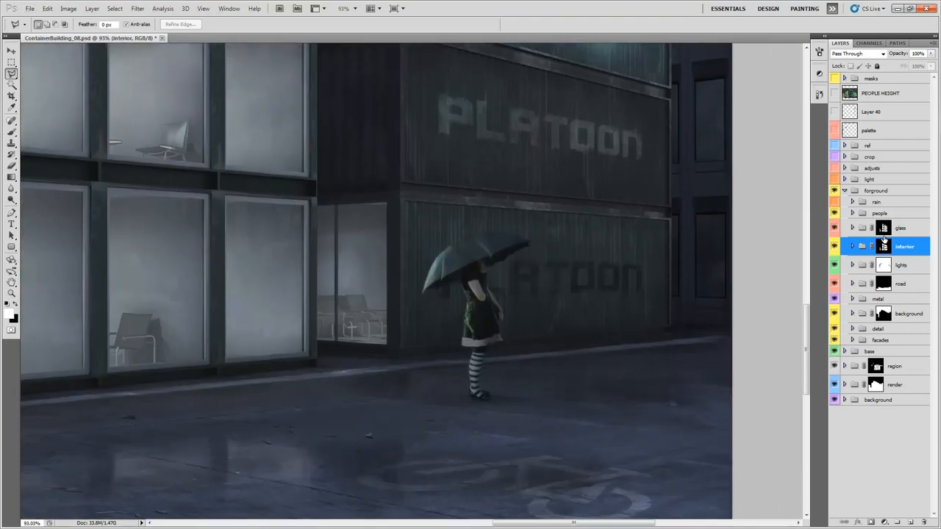
Expand the people group and hide all of its layers from highlights down to footing.
click(852, 213)
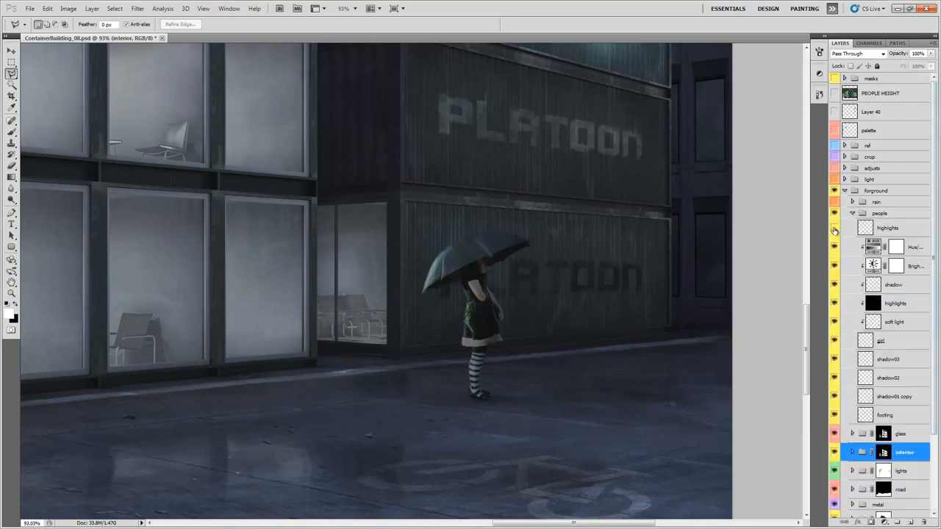
click(834, 415)
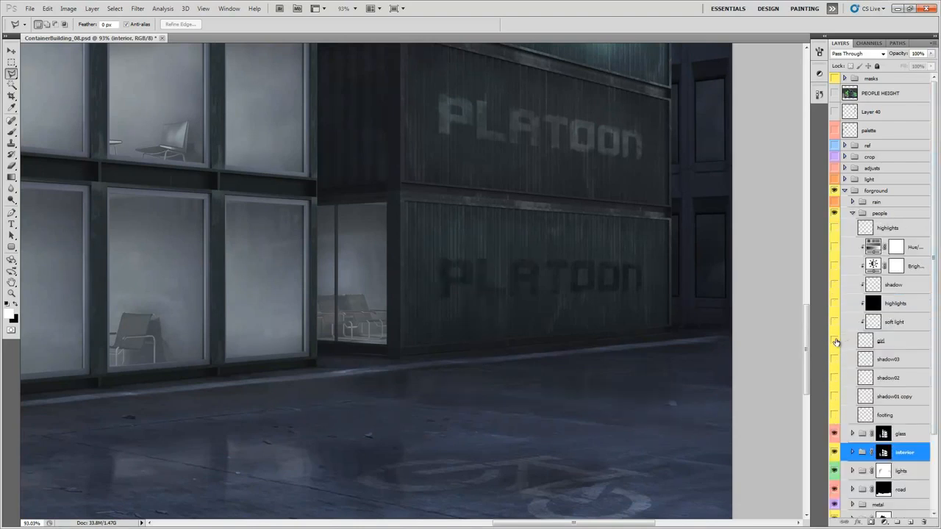
Show the girl layer, try it at 100% opacity, undo the opacity change and reselect the layer.
click(833, 340)
click(885, 345)
click(931, 54)
drag(926, 65, 936, 65)
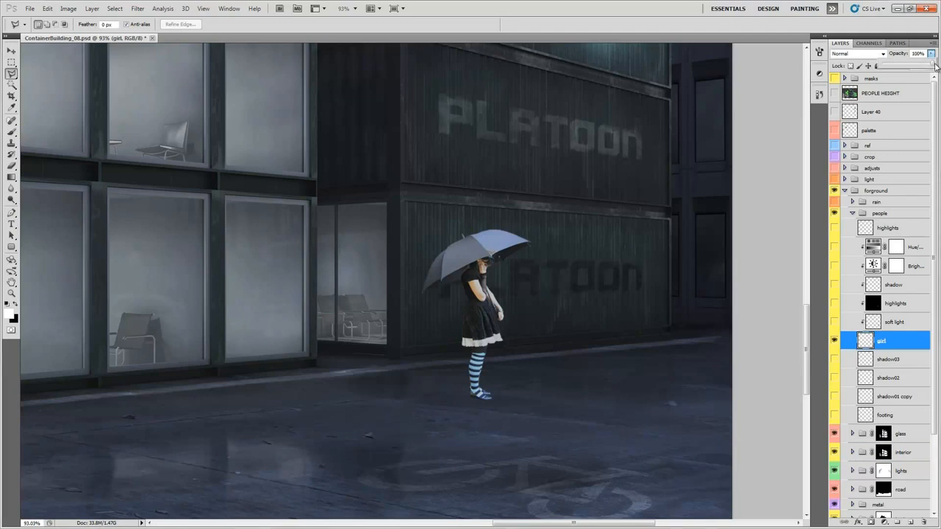
drag(450, 297, 471, 300)
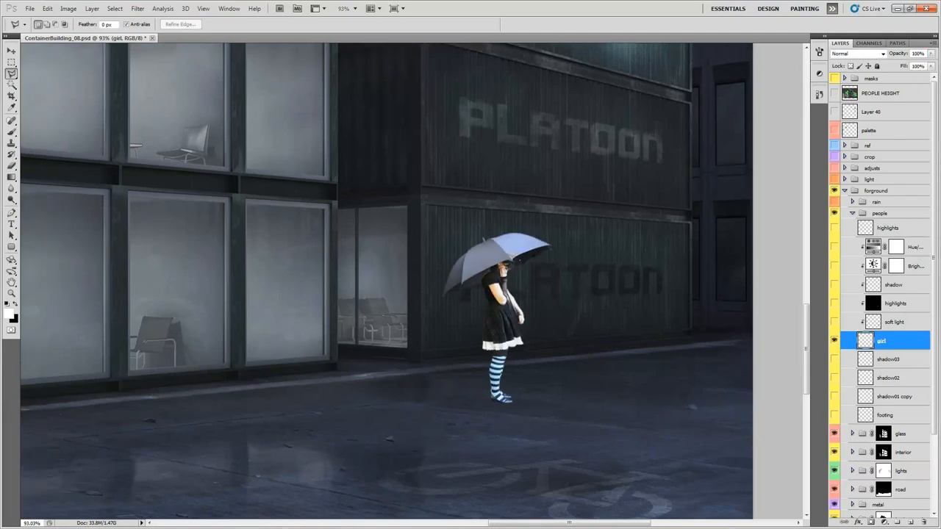
key(ctrl+z)
ctrl+click(707, 333)
drag(537, 319, 511, 306)
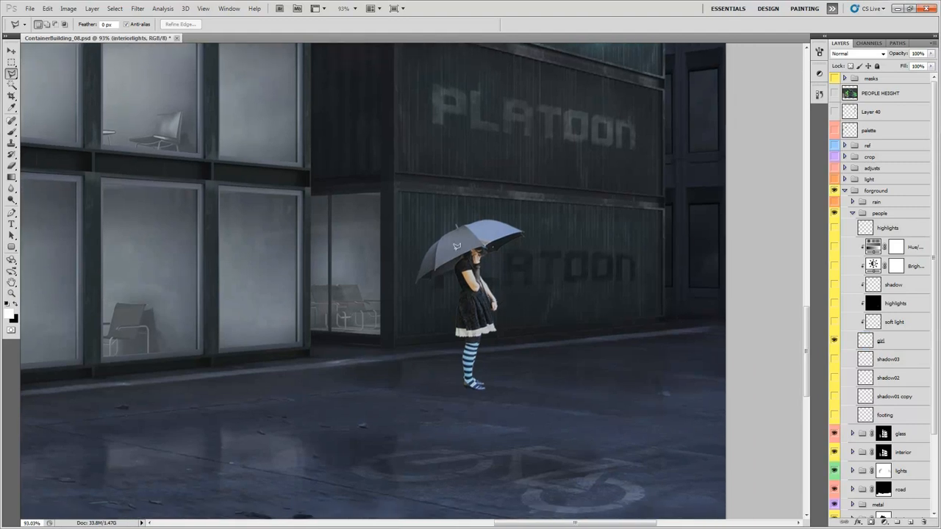
click(896, 343)
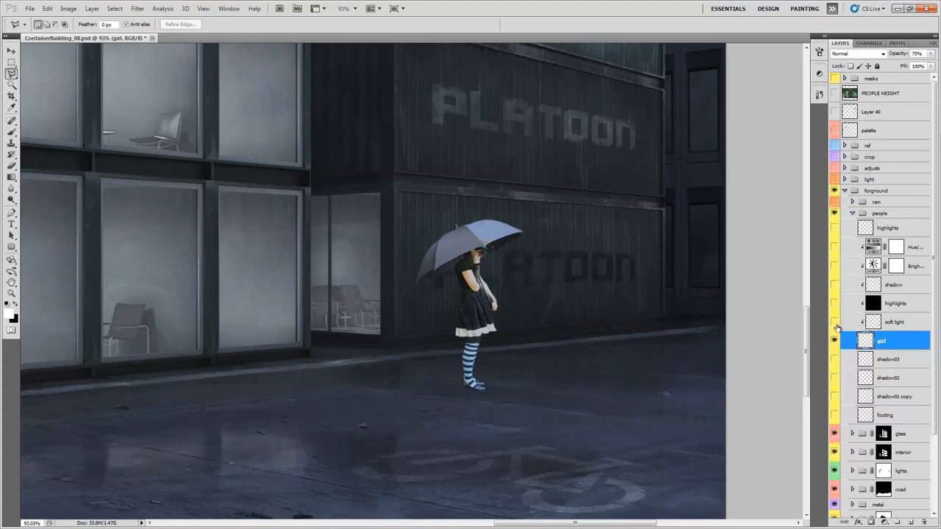
Show the shadow03, shadow02 and shadow01 copy layers beneath the girl.
click(834, 359)
click(834, 378)
click(835, 396)
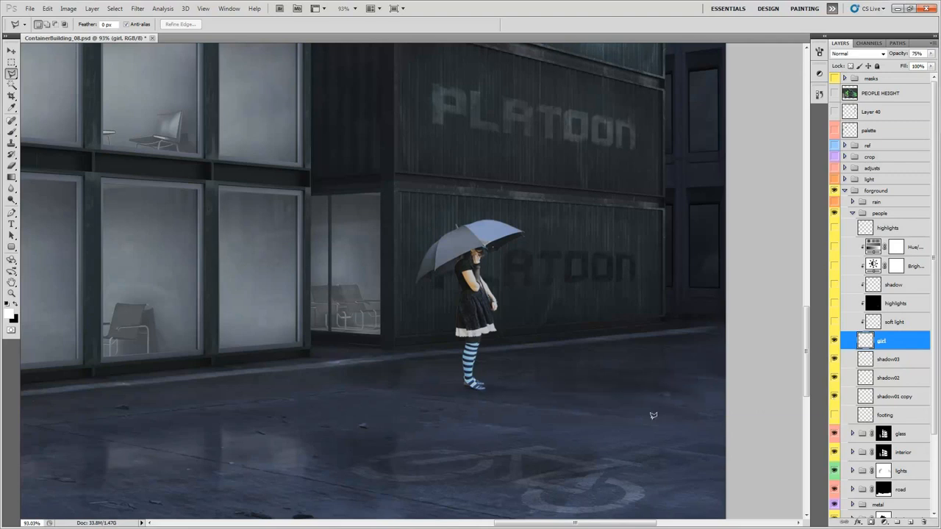
drag(210, 231, 276, 240)
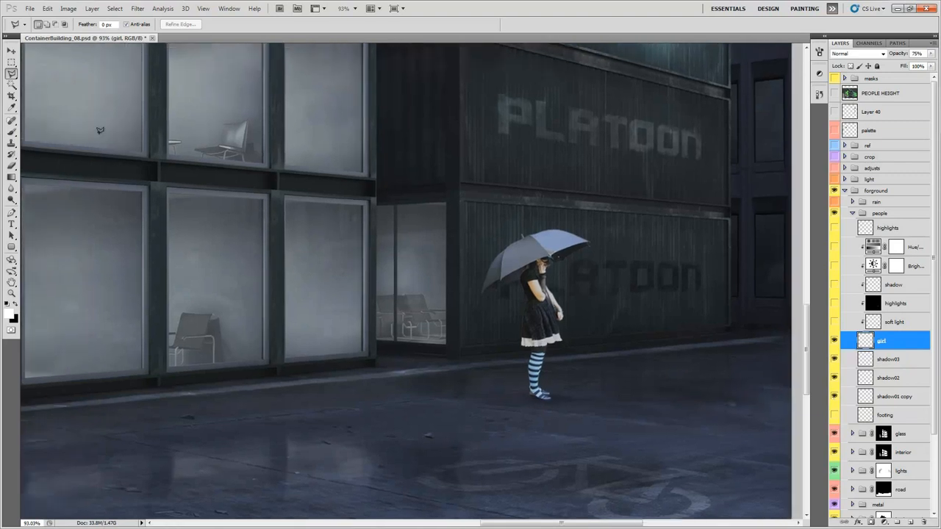
drag(604, 331, 516, 308)
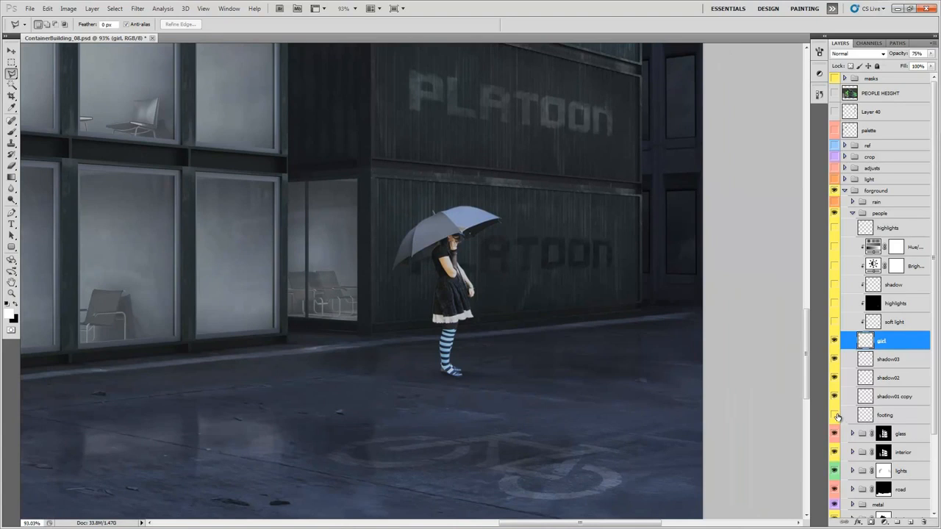
Show the footing layer under the girl's feet and preview it at a higher opacity.
click(835, 416)
click(884, 415)
click(931, 54)
drag(919, 64, 937, 65)
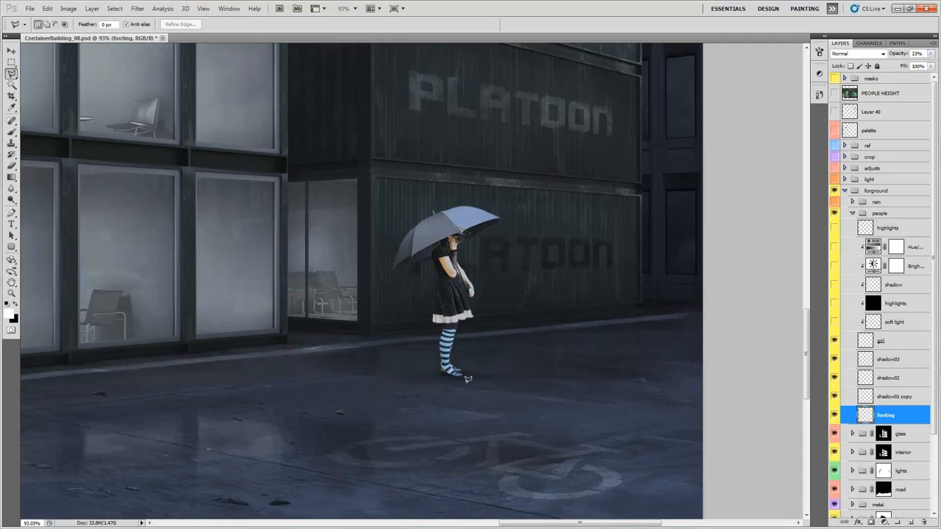
Show the soft light layer clipped to the girl and inspect its effect on the umbrella and dress.
click(872, 328)
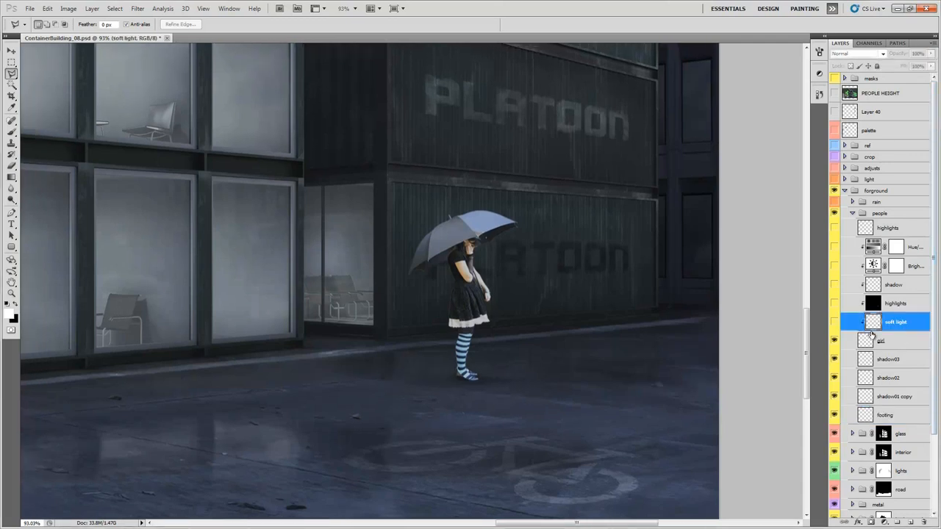
click(835, 325)
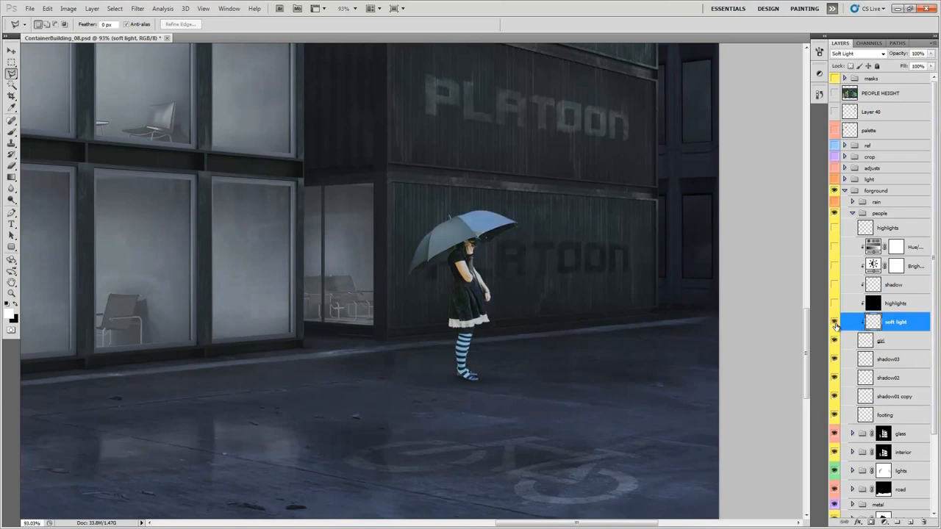
drag(610, 327, 676, 344)
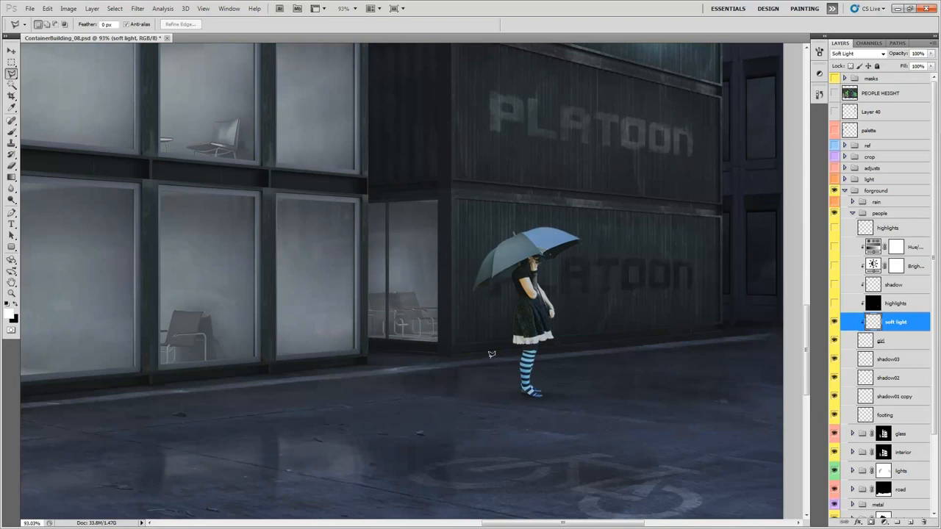
Show the clipped Color Dodge highlights, shadow, Brightness/Contrast and Hue/Saturation layers, plus the uppermost highlights layer of the people group.
click(913, 302)
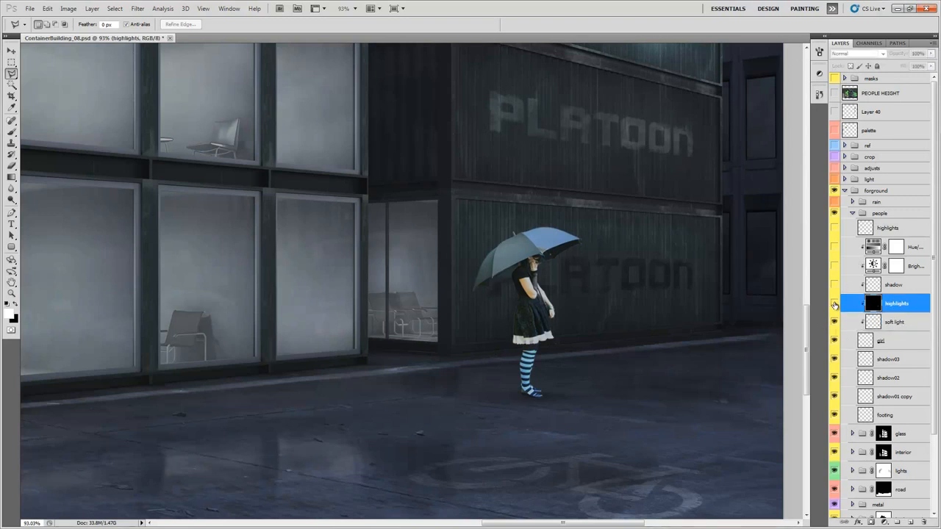
click(834, 305)
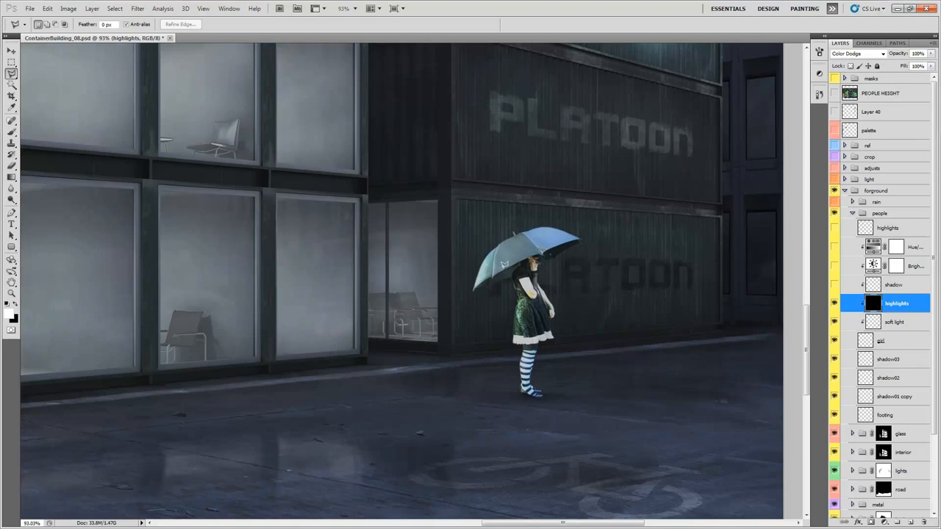
click(834, 284)
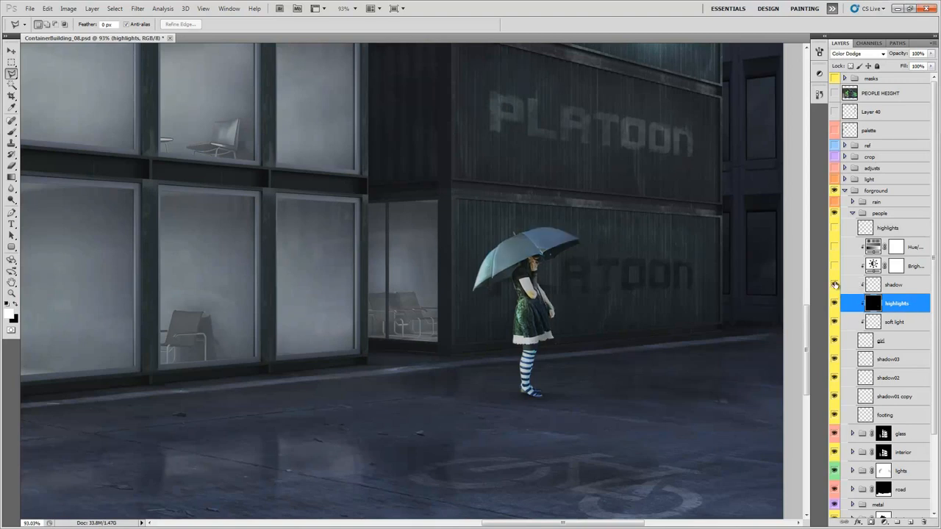
mouse_move(834, 285)
mouse_down()
mouse_move(834, 328)
mouse_move(836, 227)
mouse_up()
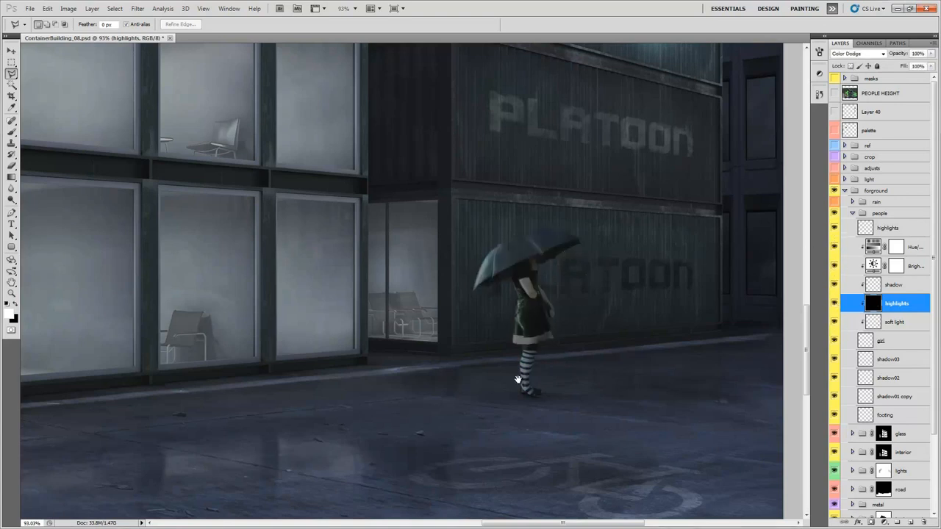
Examine the girl within the whole scene, comparing the people group's uppermost highlights layer off and on.
drag(393, 315, 460, 318)
scroll(460, 318, down, 9)
drag(439, 288, 537, 382)
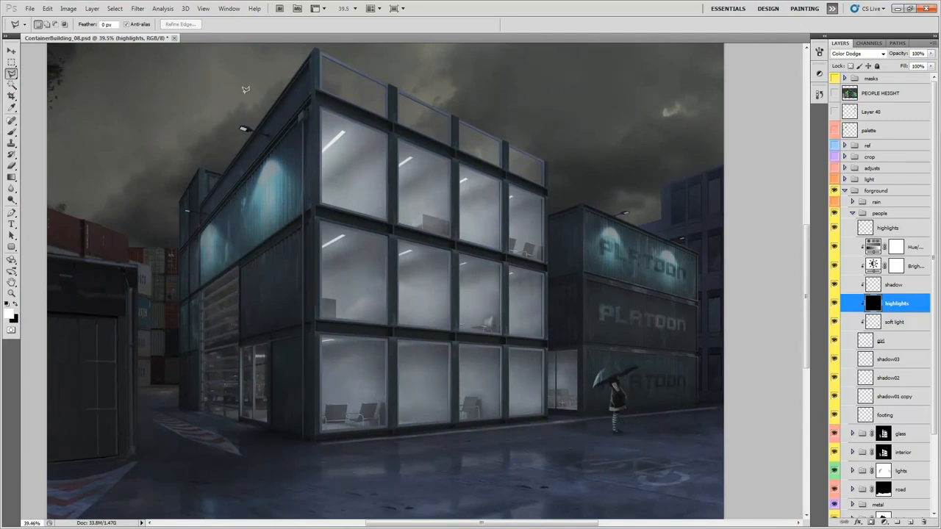
drag(472, 321, 420, 283)
scroll(419, 281, down, 2)
drag(400, 237, 605, 292)
scroll(440, 276, up, 1)
mouse_move(835, 229)
mouse_down()
mouse_move(835, 326)
mouse_move(835, 230)
mouse_up()
click(835, 230)
drag(443, 256, 471, 300)
scroll(458, 269, down, 1)
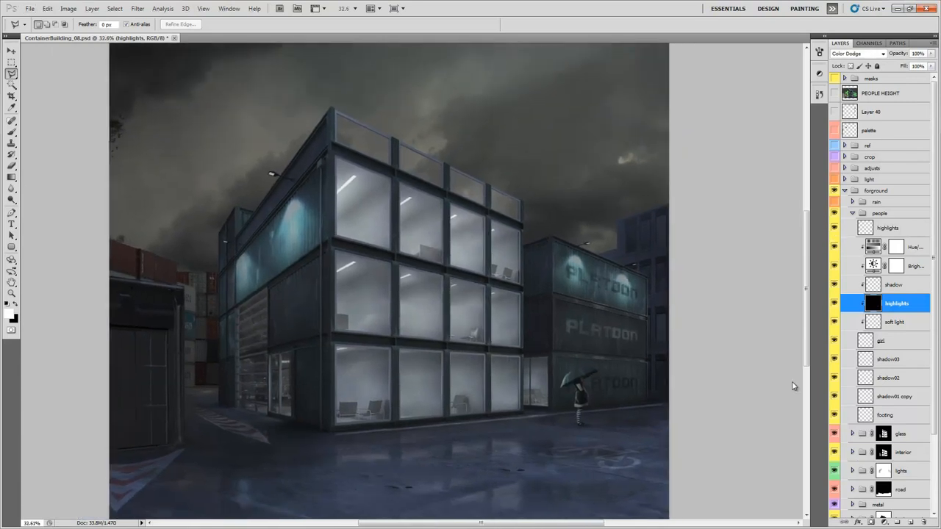
Collapse the people group, then show and expand the rain group, switching it off and on to compare its effect.
click(852, 213)
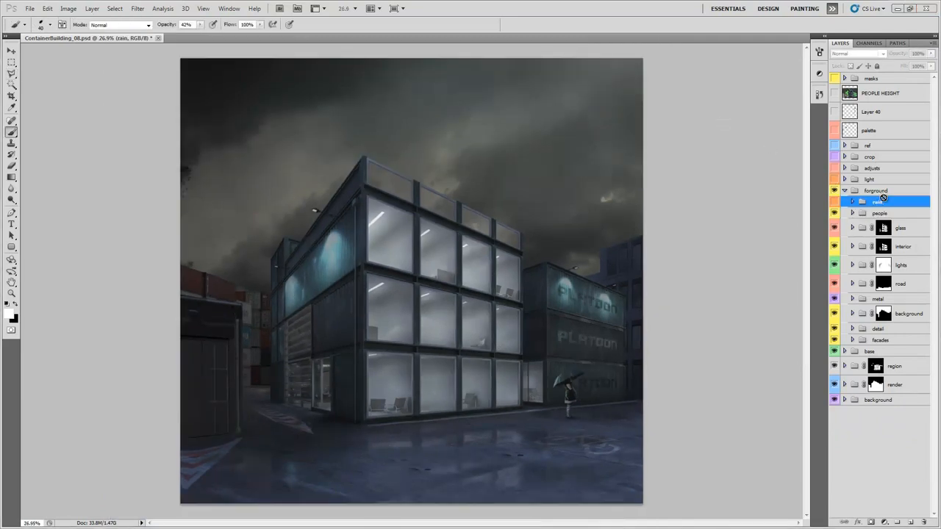
click(834, 202)
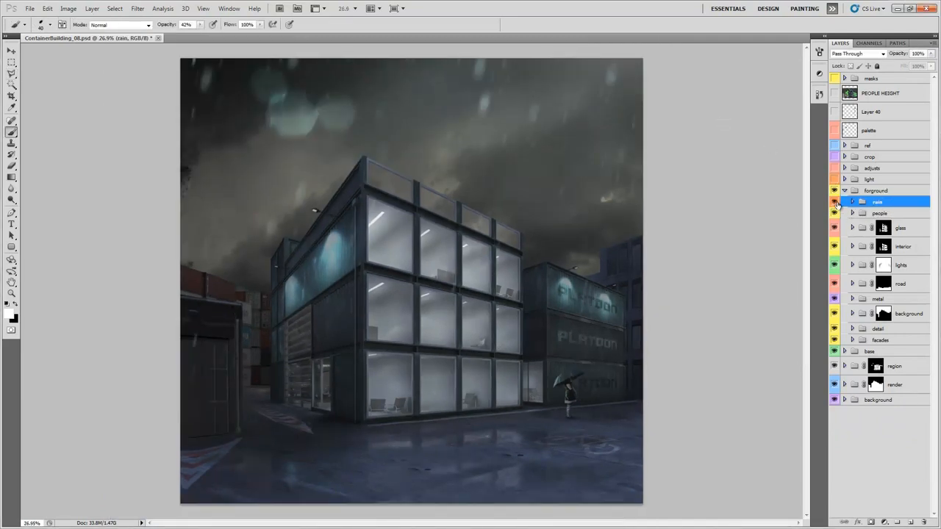
click(851, 201)
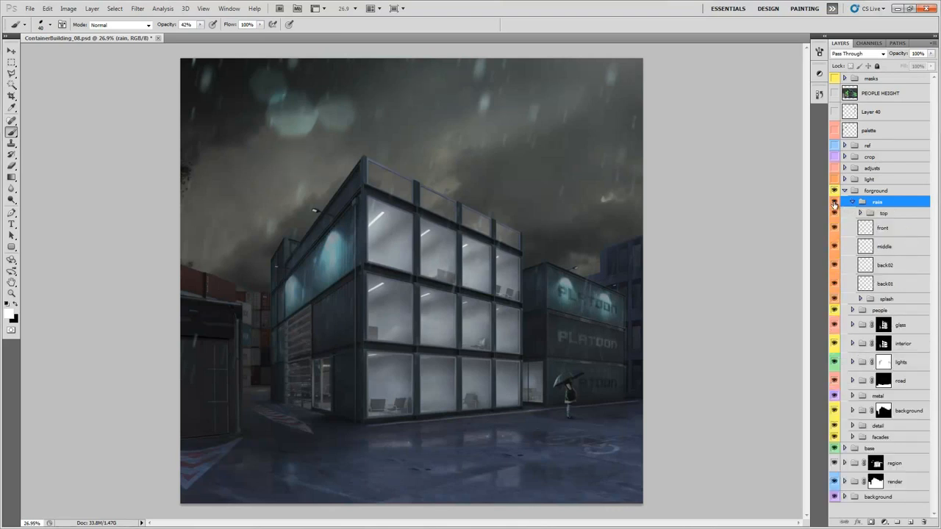
click(834, 202)
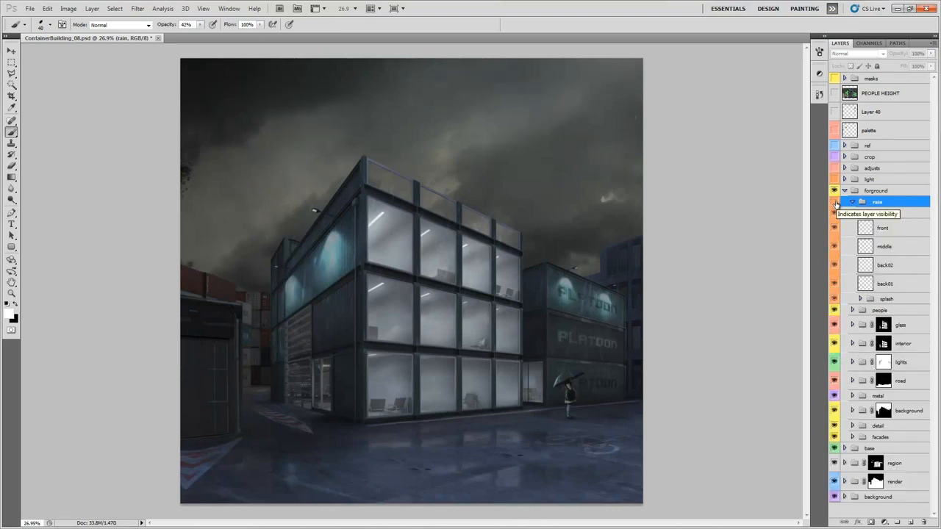
click(834, 202)
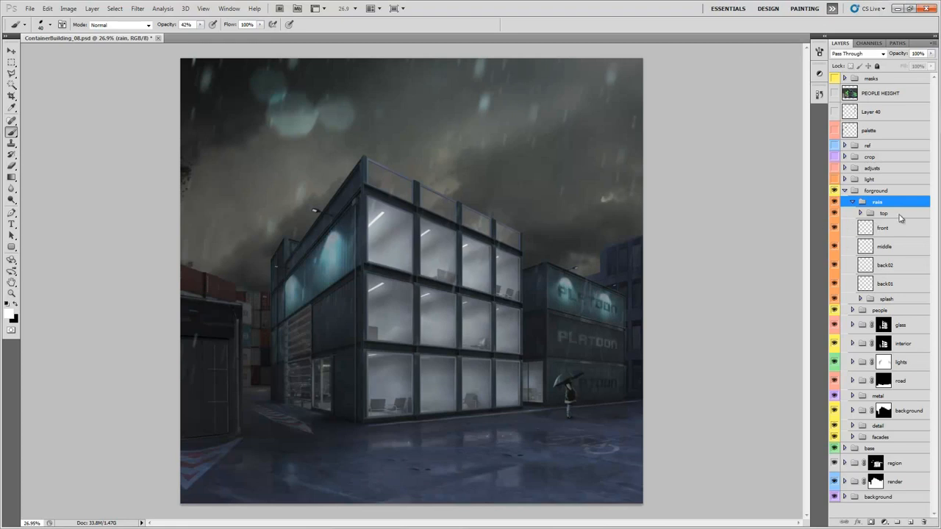
Step through the rain from back01 up through back02, middle, front and the top group, ending with all of them hidden.
drag(836, 214, 835, 284)
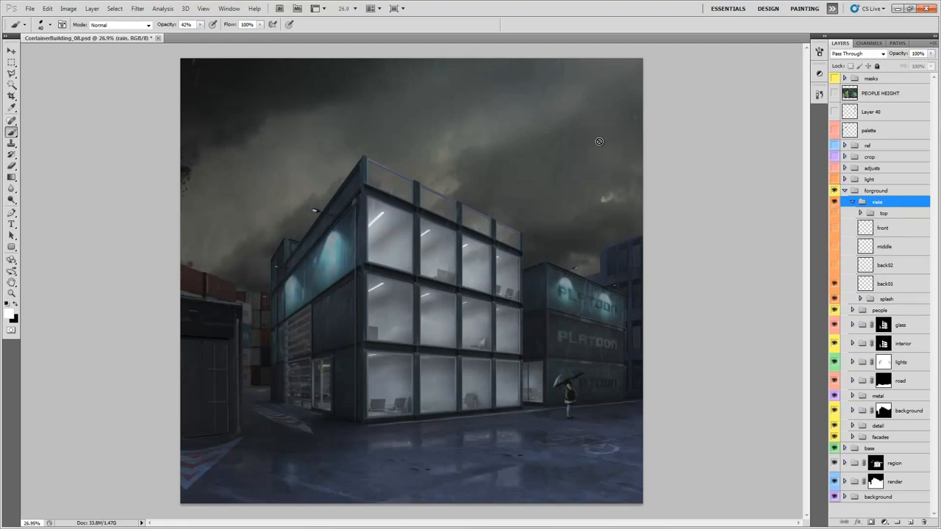
click(886, 286)
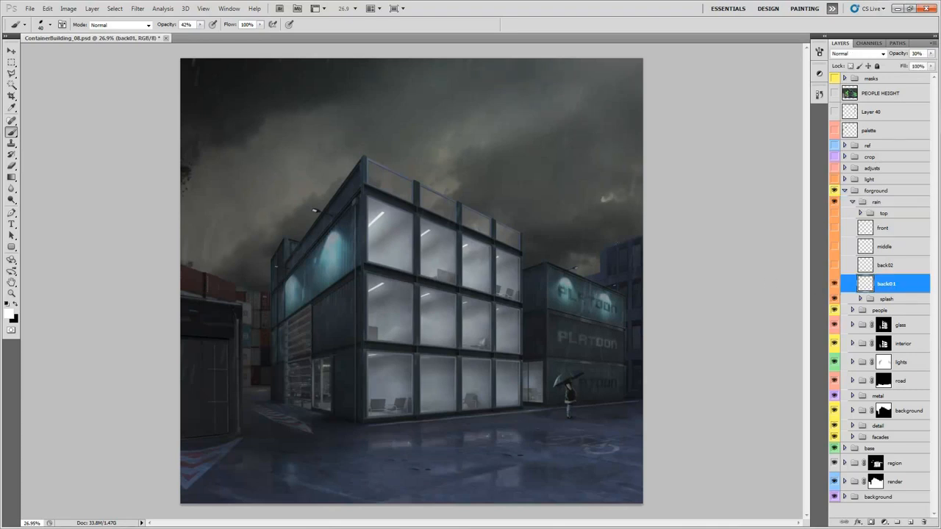
click(834, 265)
click(835, 250)
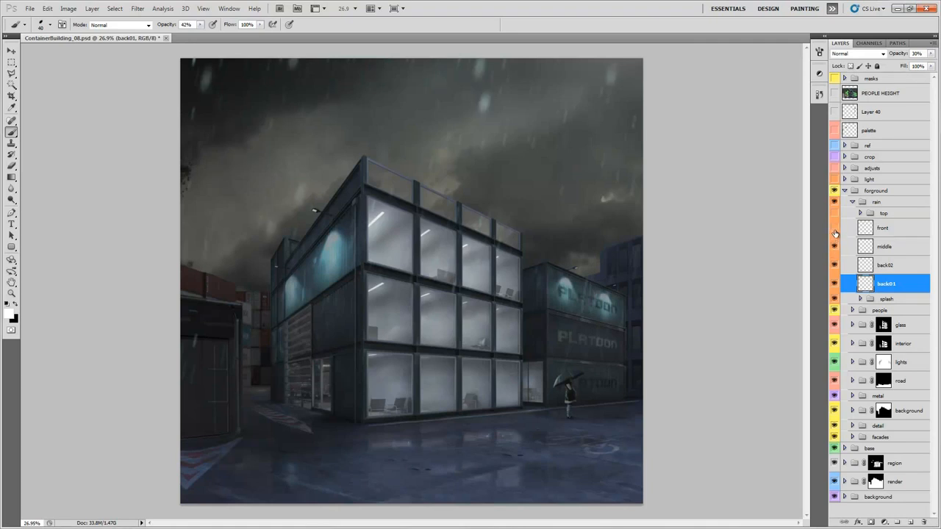
drag(835, 239, 836, 213)
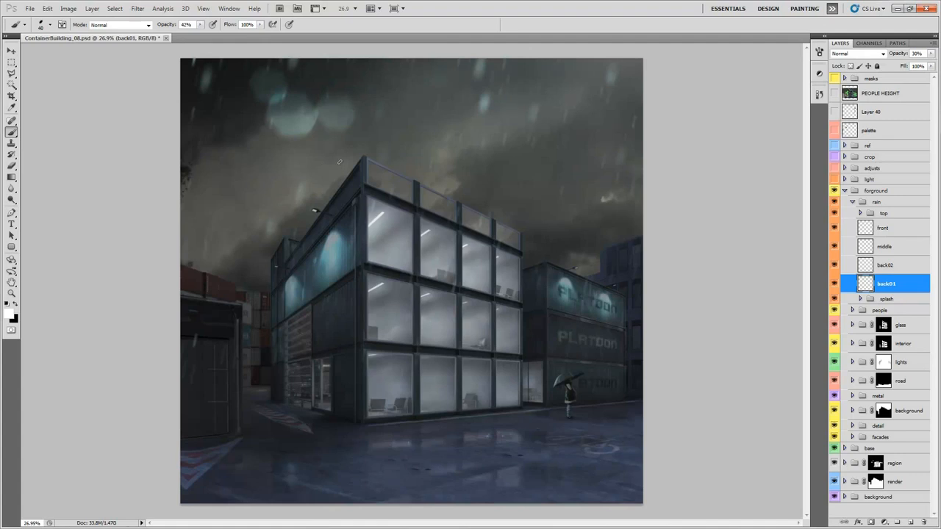
drag(835, 213, 835, 285)
Paint scattered white dots across the sky on a new layer above the front rain layer.
click(890, 237)
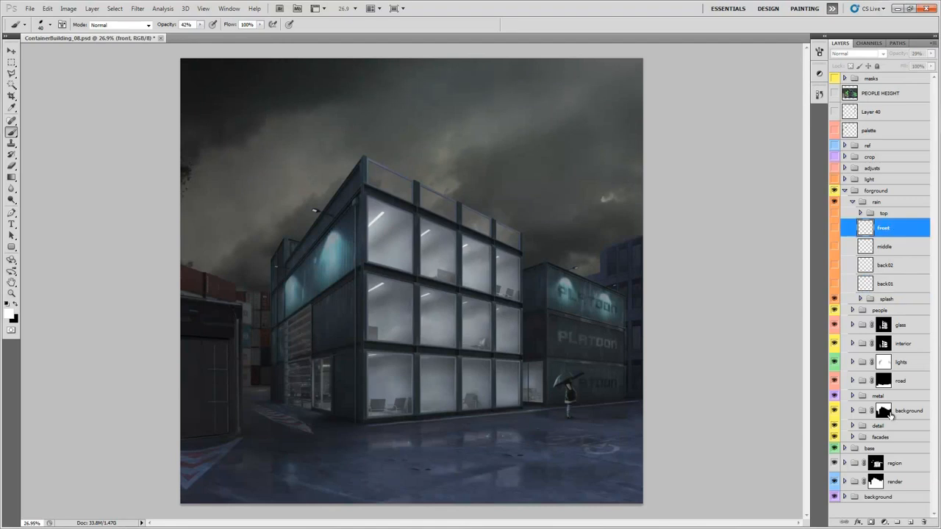
click(910, 520)
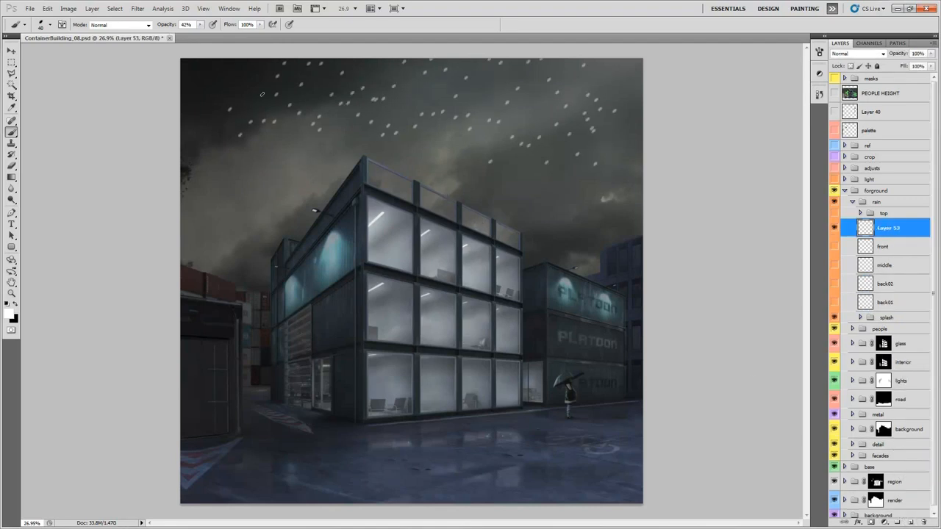
click(616, 192)
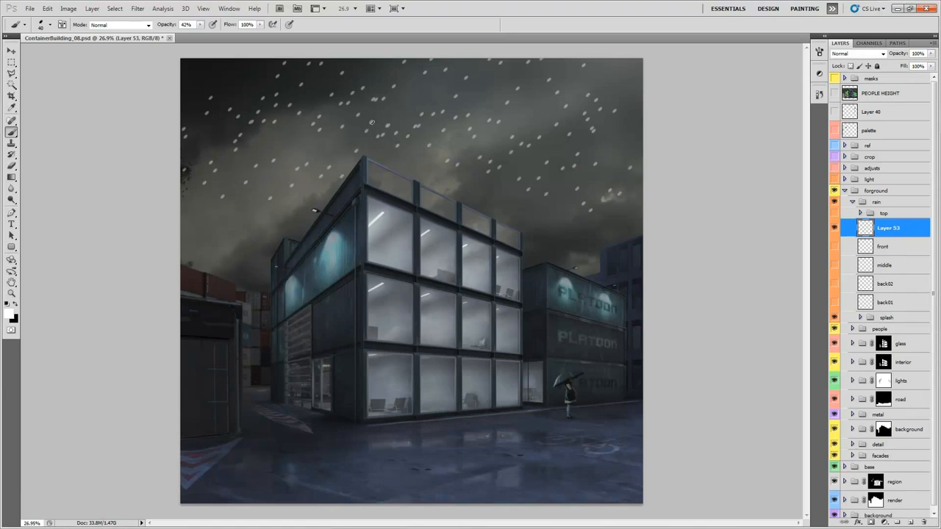
Apply a slanted Motion Blur to the painted dots to stretch them into rain streaks.
click(138, 8)
mouse_move(146, 97)
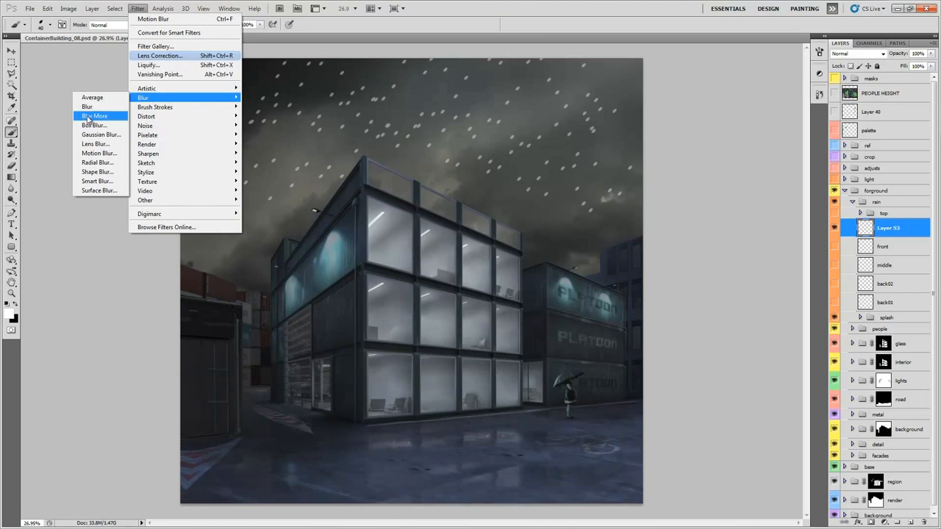
click(95, 153)
drag(626, 339, 623, 333)
mouse_move(592, 366)
mouse_down()
mouse_move(575, 369)
mouse_move(597, 368)
mouse_move(589, 369)
mouse_up()
click(671, 213)
Fade the rain streaks across the sky using a large eraser at 20% opacity.
key(b)
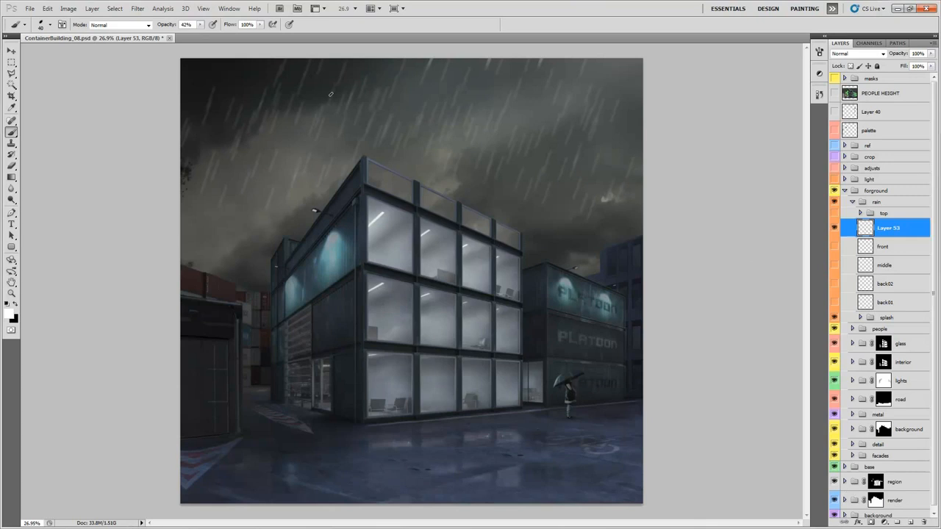
key(e)
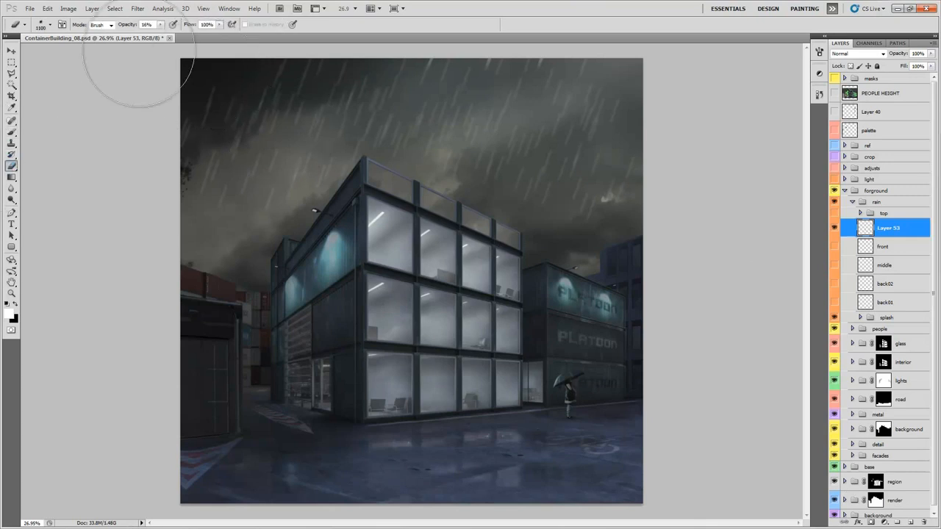
drag(130, 27, 133, 28)
mouse_move(307, 115)
mouse_down()
mouse_move(371, 106)
mouse_move(537, 160)
mouse_move(555, 112)
mouse_move(307, 145)
mouse_move(259, 122)
mouse_move(401, 101)
mouse_up()
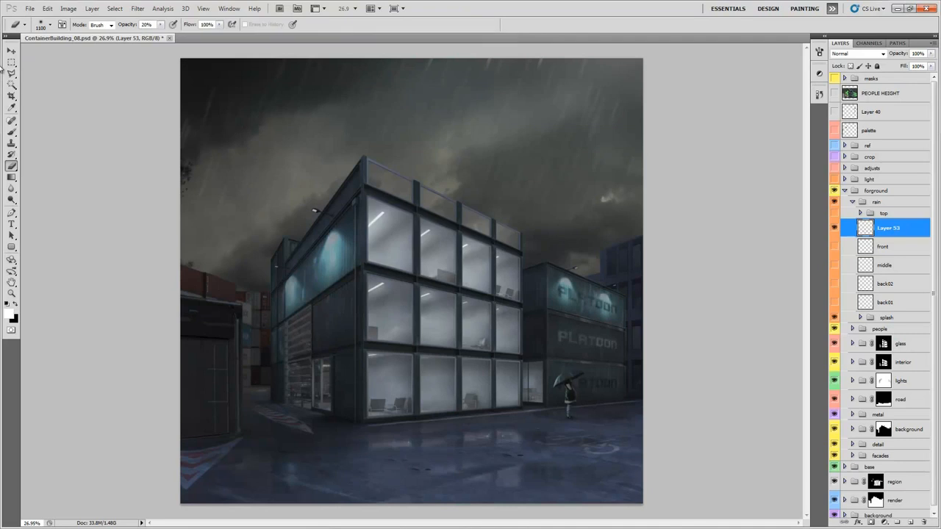
Delete the demonstration rain layer, Layer 53.
key(v)
drag(889, 229, 924, 522)
Show the back01 and back02 rain layers, followed by the middle, front and top rain.
drag(834, 287, 834, 265)
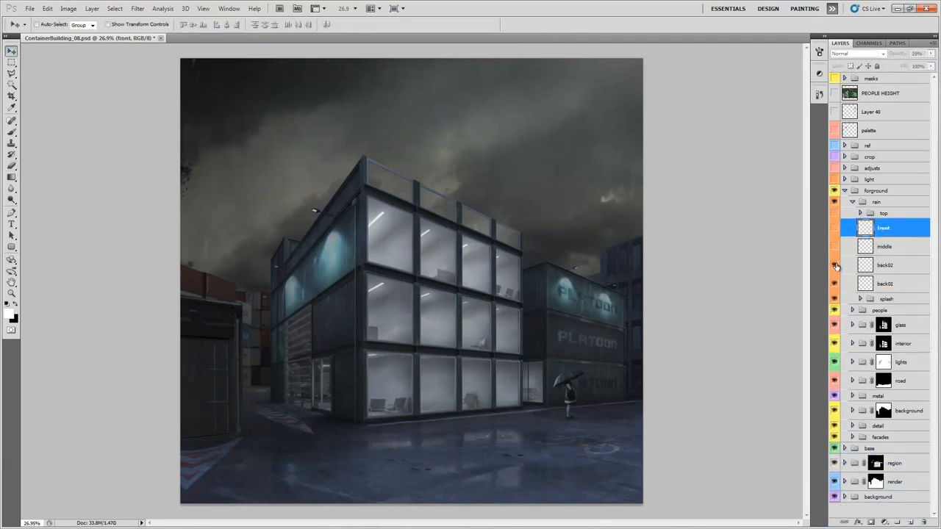
click(897, 274)
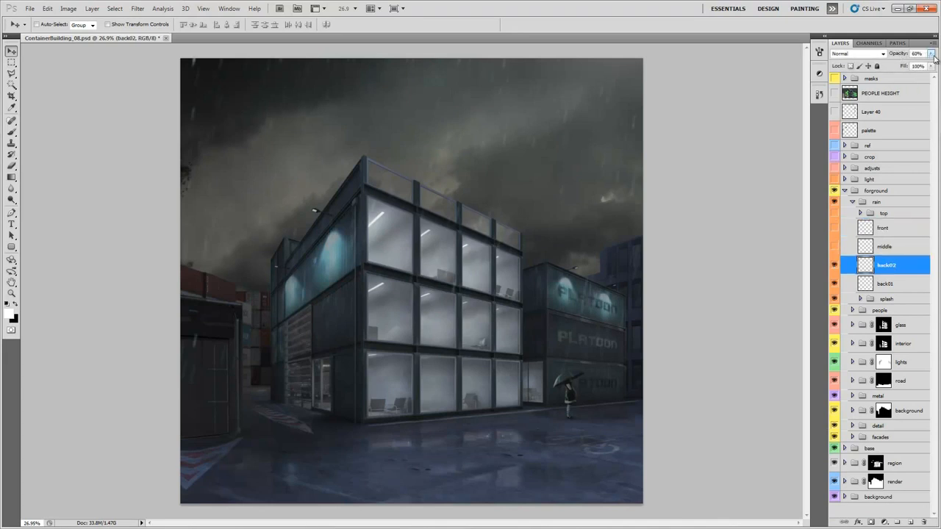
drag(833, 246, 834, 213)
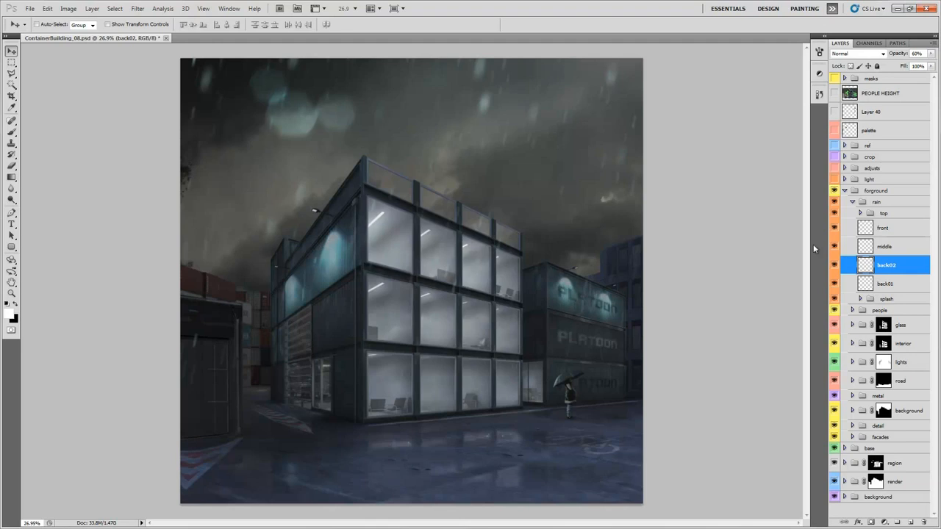
Expand the top rain group and inspect the large blurred raindrops in the sky against the whole image.
click(860, 213)
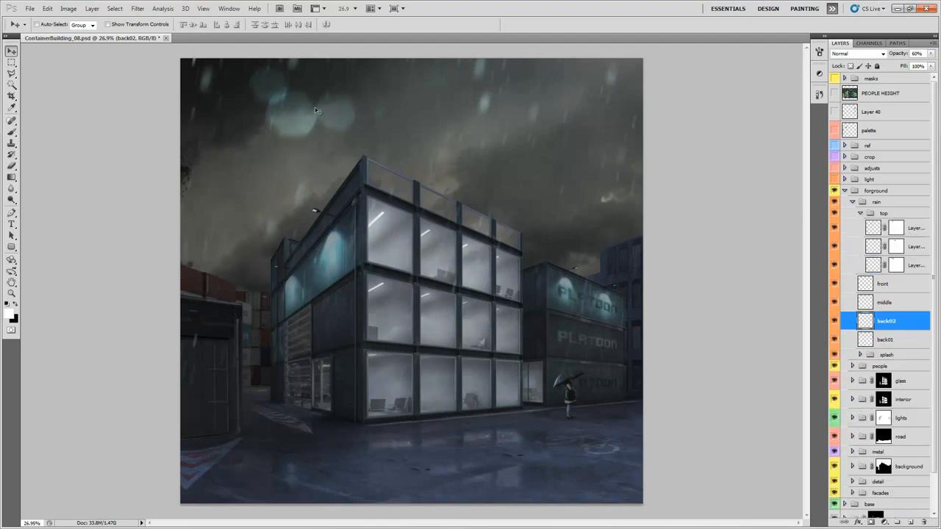
scroll(310, 119, up, 2)
drag(299, 90, 300, 138)
scroll(287, 184, up, 2)
drag(287, 184, 311, 194)
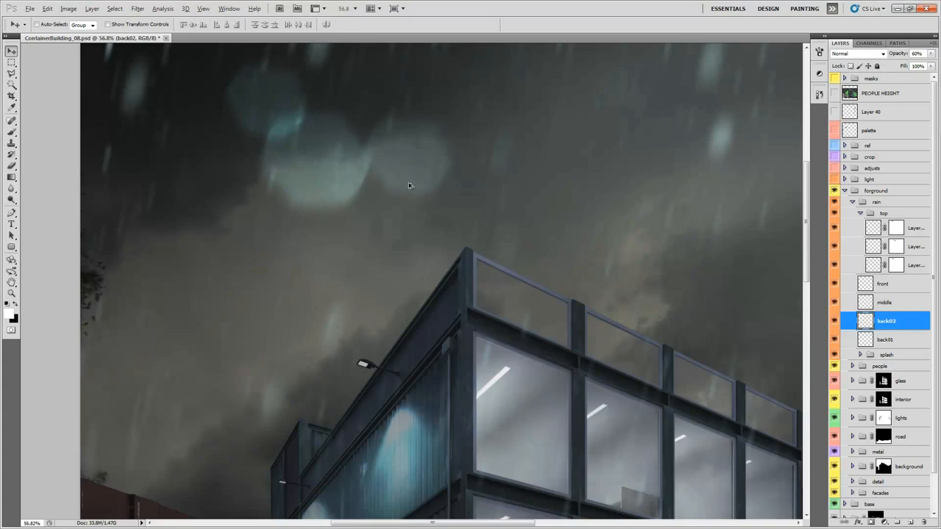
scroll(431, 193, down, 3)
scroll(447, 213, up, 2)
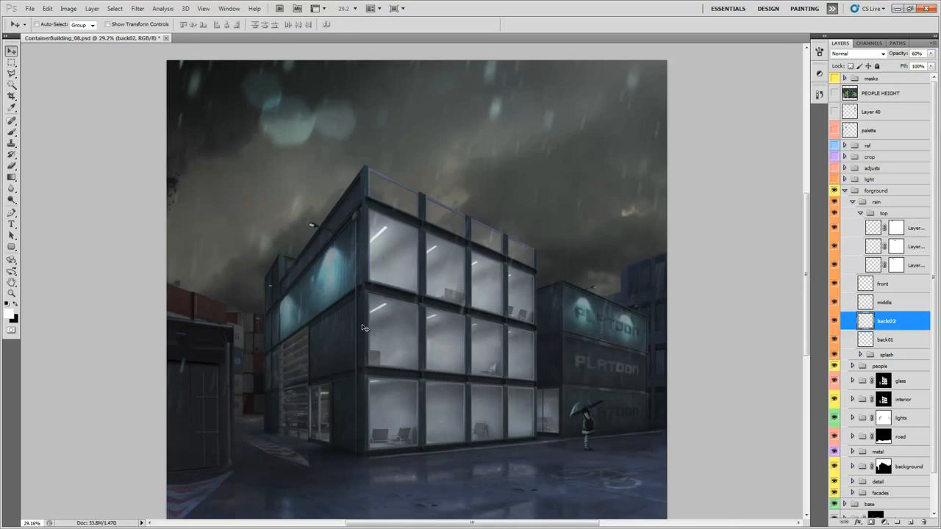
drag(480, 312, 474, 302)
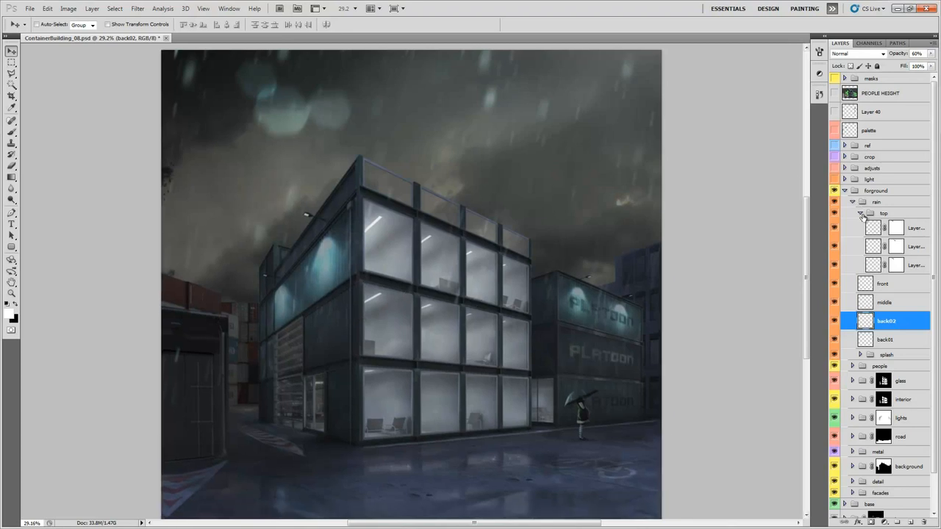
Collapse the top and rain groups and fit the whole image in view.
click(860, 213)
click(852, 202)
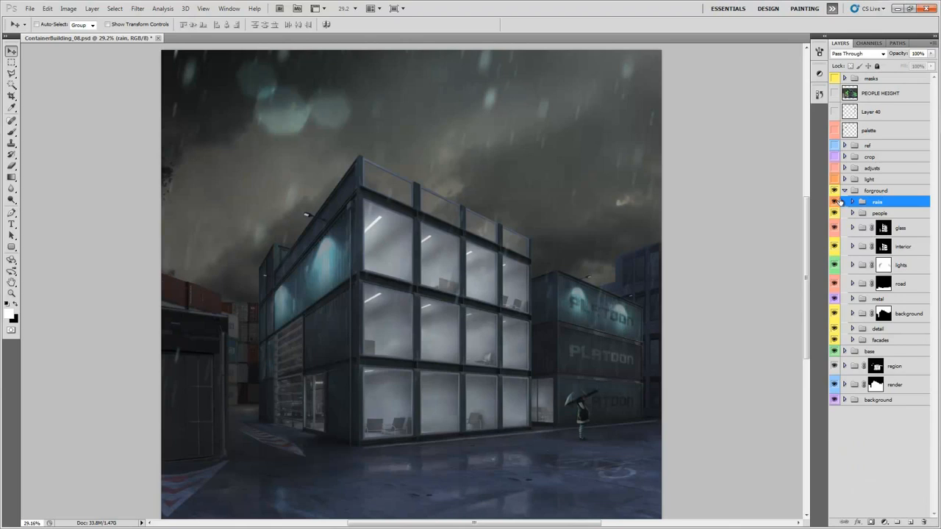
drag(502, 305, 500, 303)
key(ctrl+0)
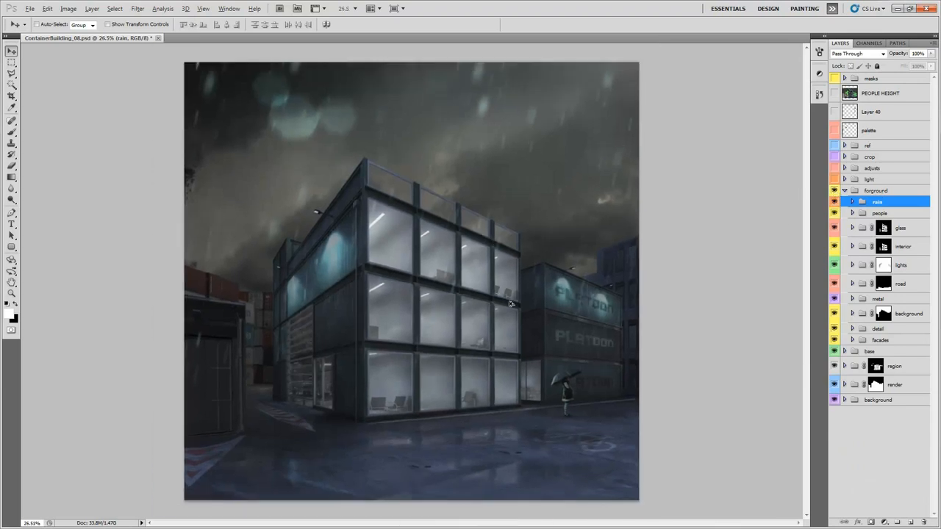
Compare the image with and without the forground group, and collapse the group.
click(834, 192)
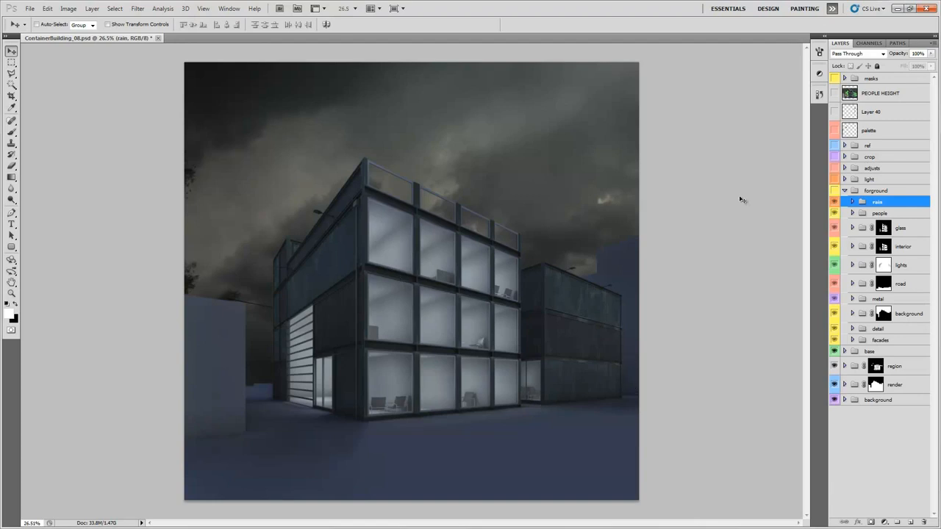
click(834, 192)
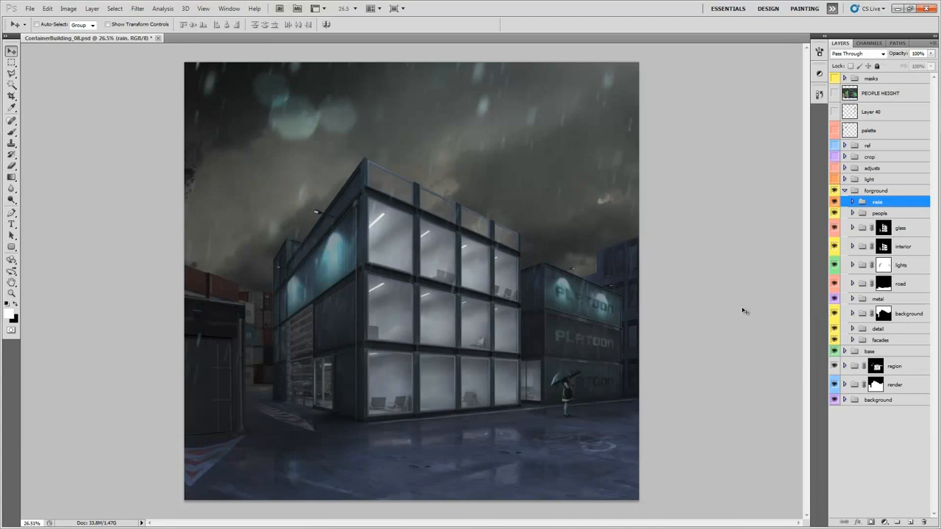
click(844, 192)
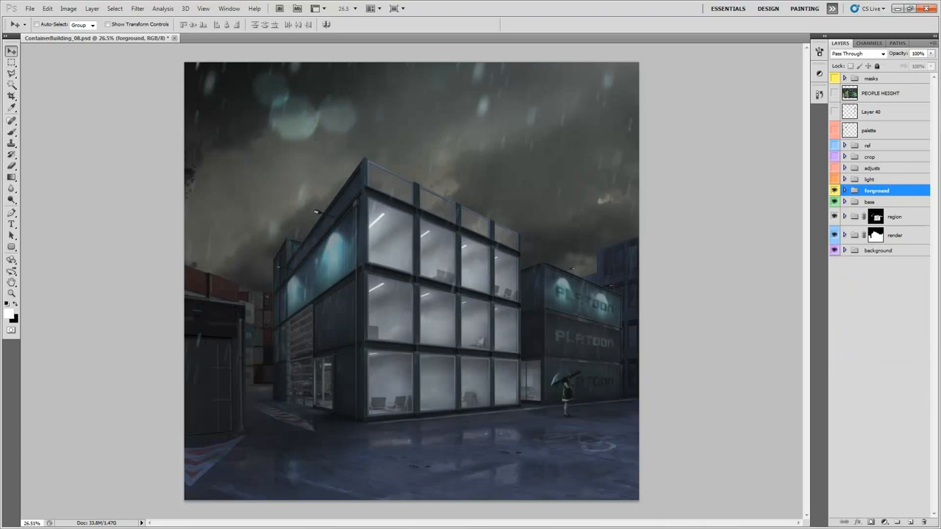
Show the light group, comparing the image with and without its lighting effects.
click(870, 179)
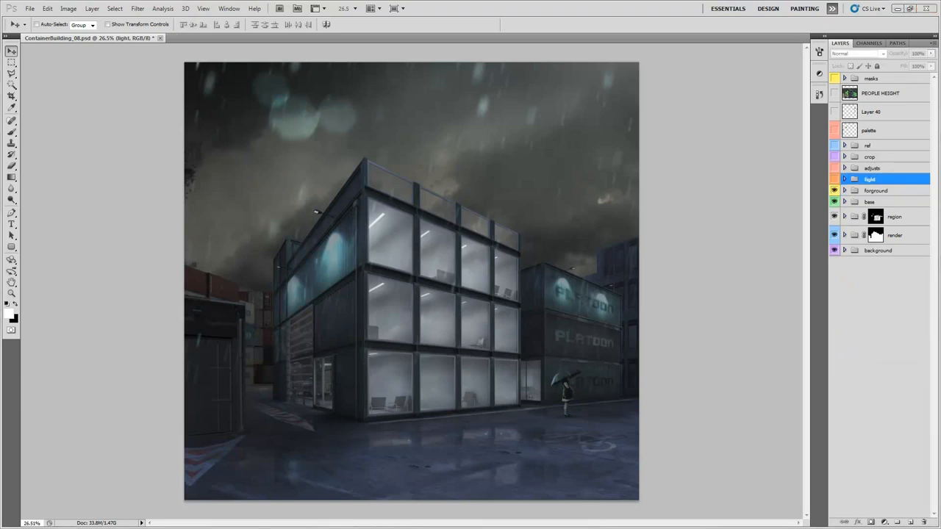
click(834, 180)
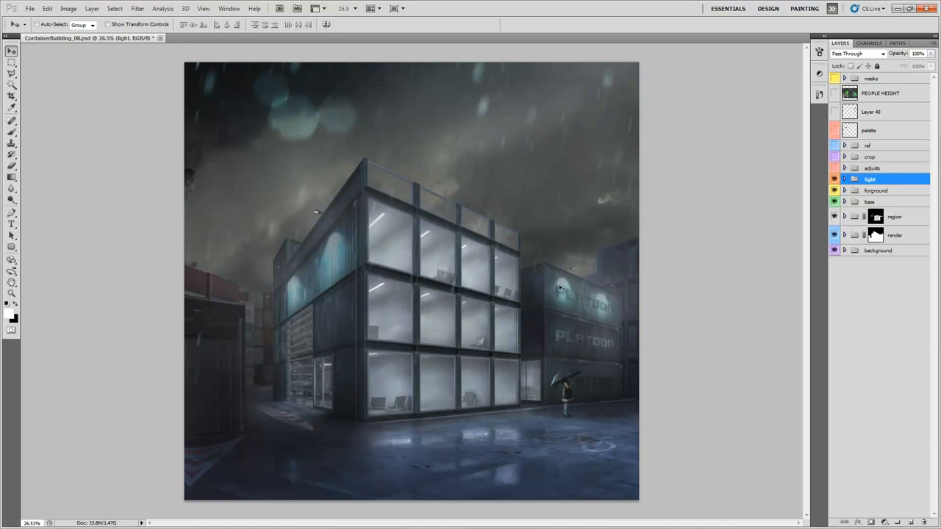
click(834, 180)
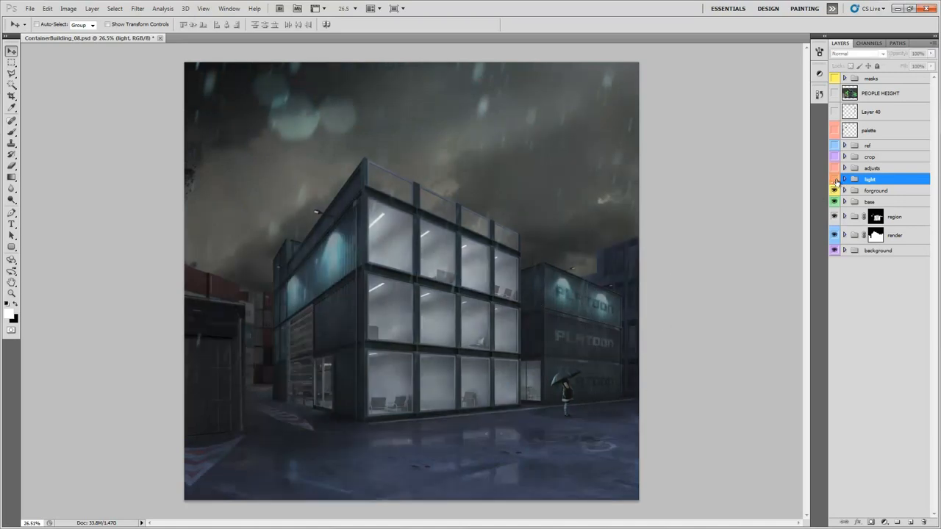
click(834, 179)
click(834, 179)
click(835, 180)
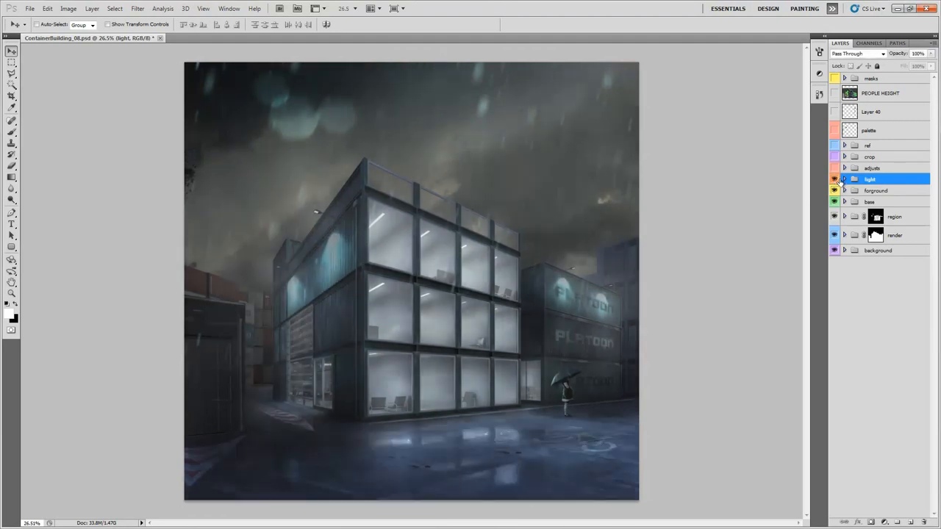
Expand the light group and hide all its layers except the normal layer.
click(844, 179)
drag(834, 196, 833, 270)
click(834, 269)
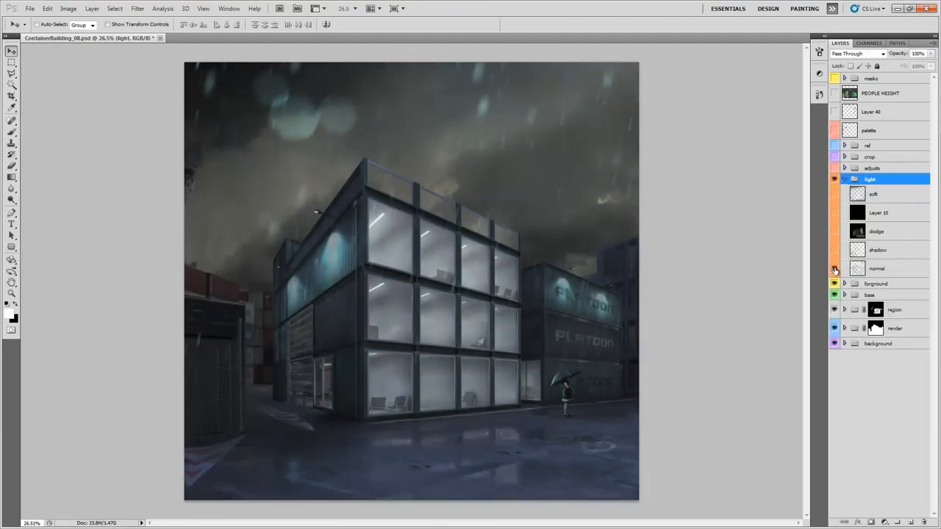
click(896, 272)
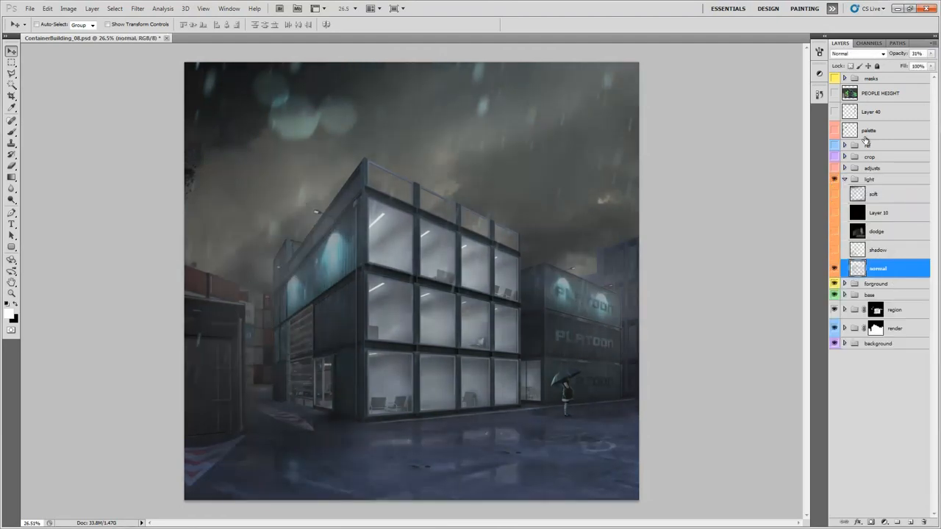
Preview the normal light layer at 100% opacity, restore it to 31%, and toggle the layer for comparison.
click(930, 54)
click(932, 66)
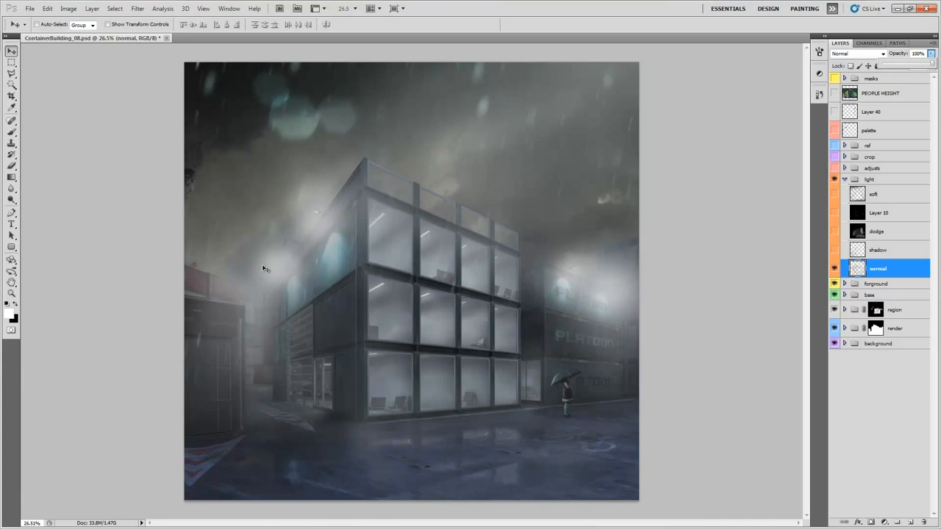
drag(900, 69, 901, 74)
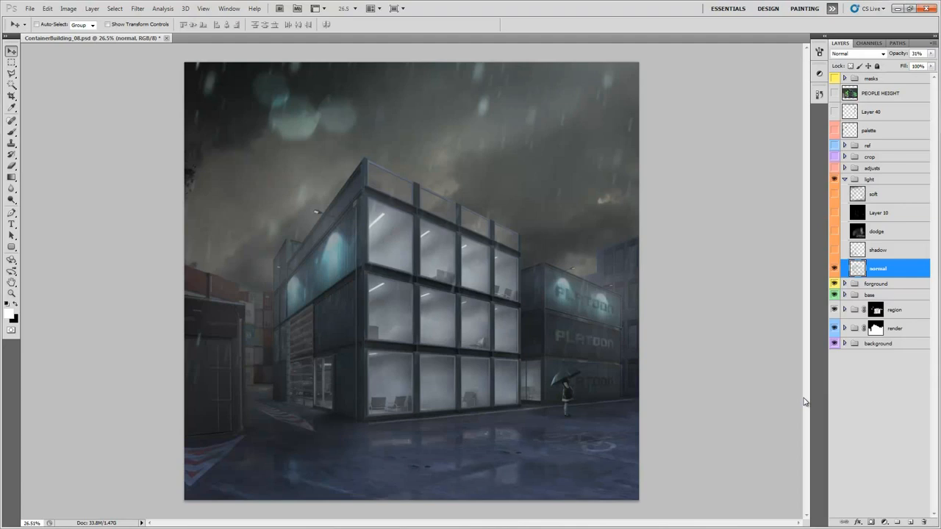
click(834, 269)
click(834, 270)
Show the shadow layer in the light group, comparing the image with and without it.
click(877, 253)
click(835, 250)
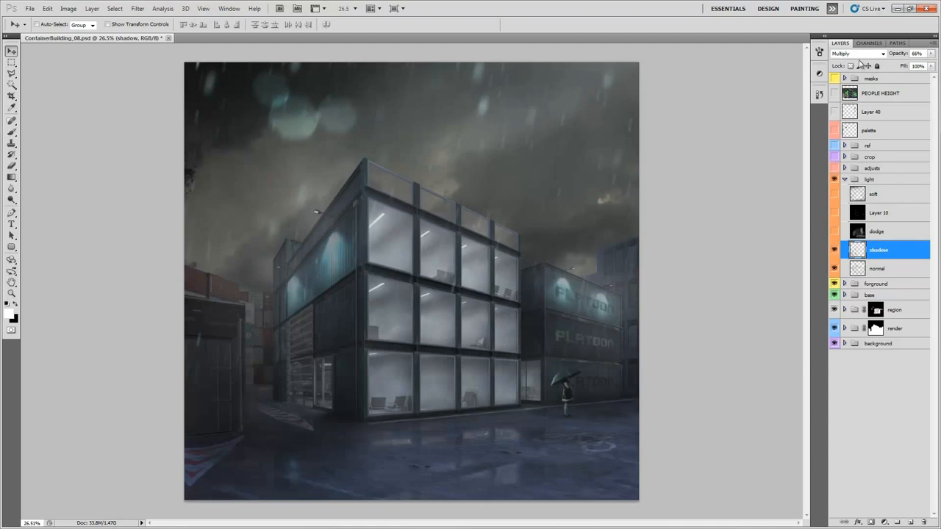
click(835, 252)
click(835, 252)
Show the dodge layer, preview its painted glow in Normal blend mode, and restore Color Dodge.
click(890, 234)
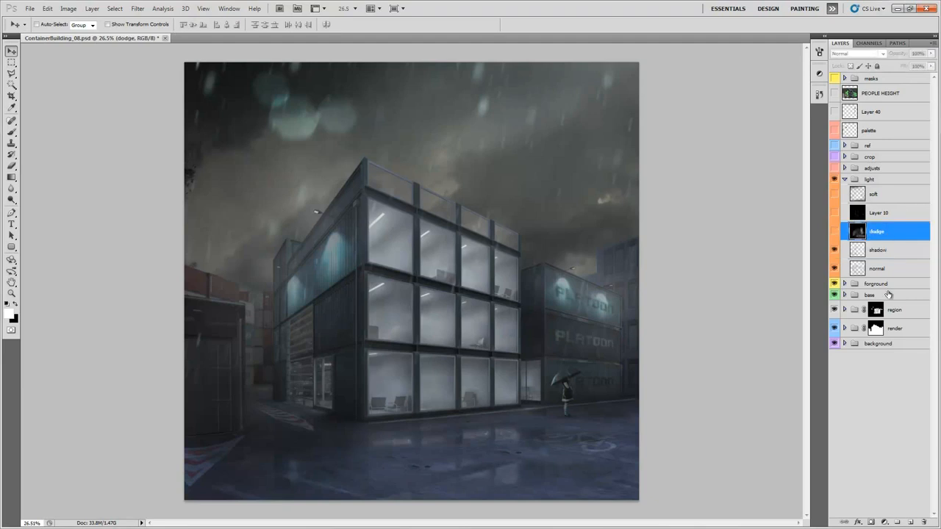
click(833, 231)
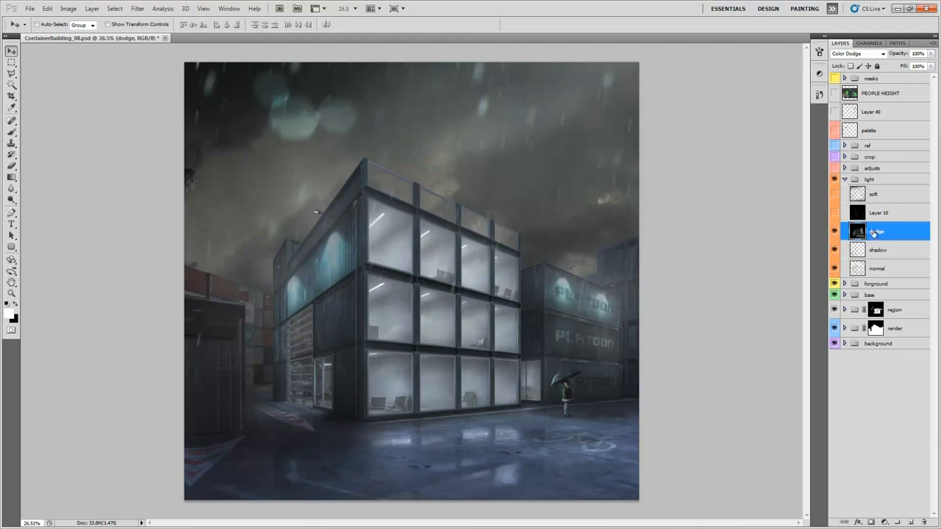
click(857, 54)
click(839, 65)
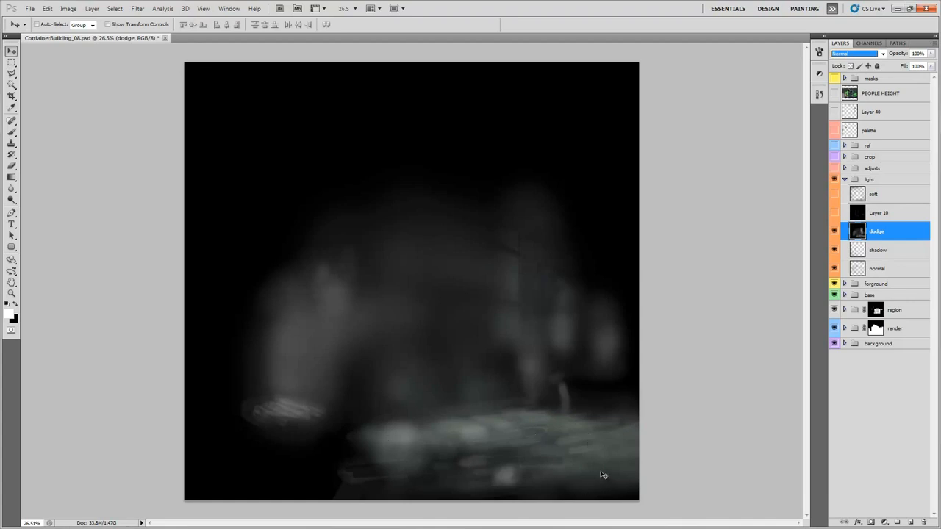
click(857, 54)
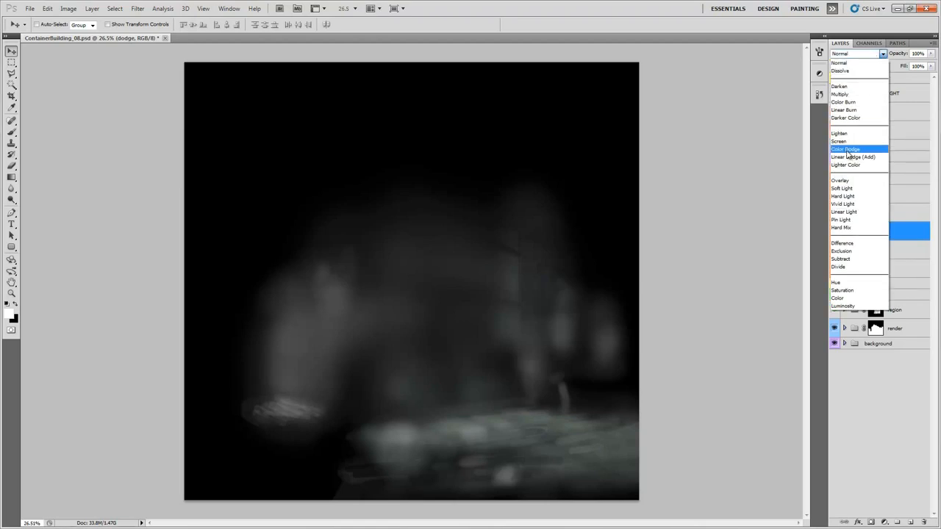
click(852, 147)
Compare the wet road and building lighting with and without the dodge layer.
alt+click(834, 231)
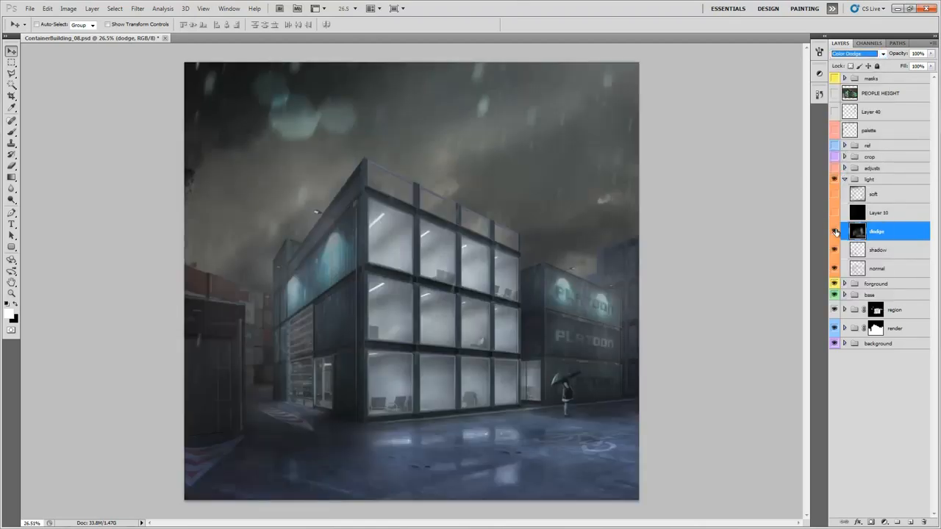
click(835, 231)
click(835, 231)
click(835, 231)
click(835, 232)
click(835, 232)
click(835, 232)
Show Layer 10 above the dodge layer, comparing the image with and without it.
click(837, 213)
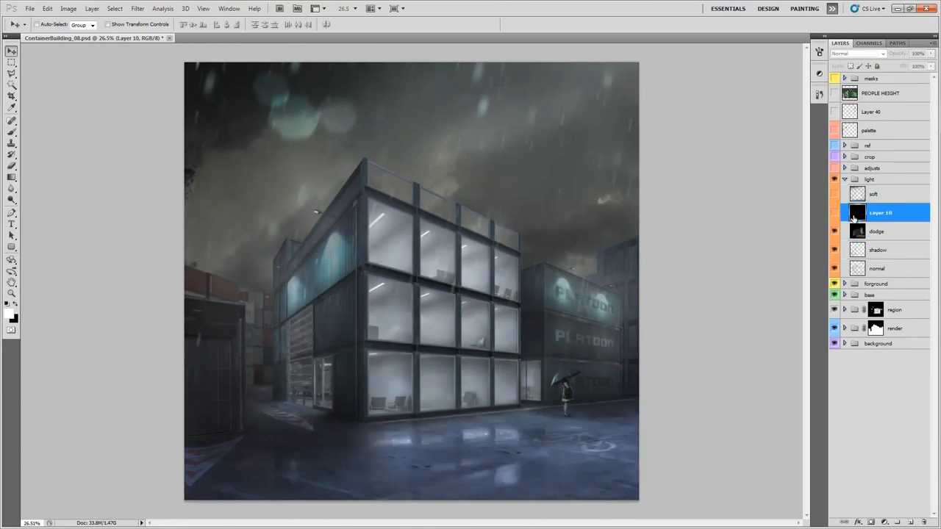
click(835, 213)
click(835, 213)
click(835, 213)
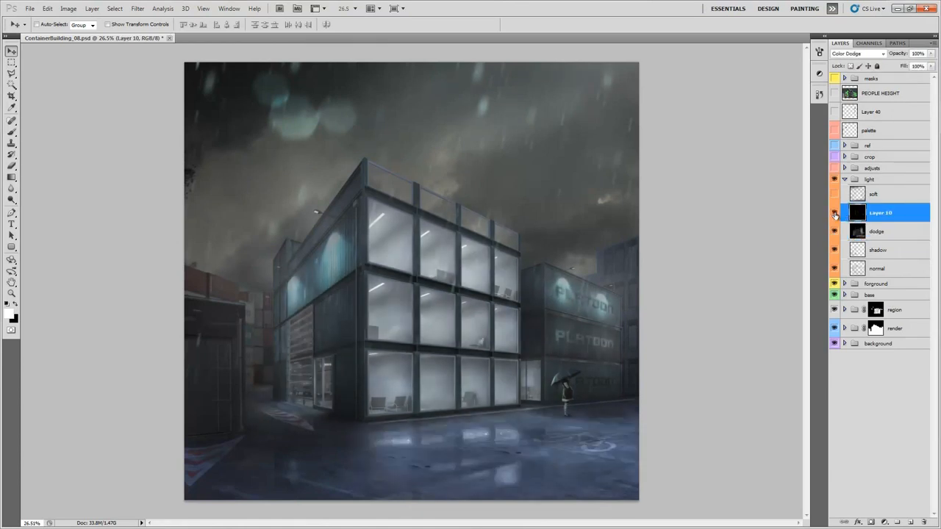
Show the soft layer, preview its painted color in Normal blend mode, and restore Soft Light.
click(834, 194)
click(843, 196)
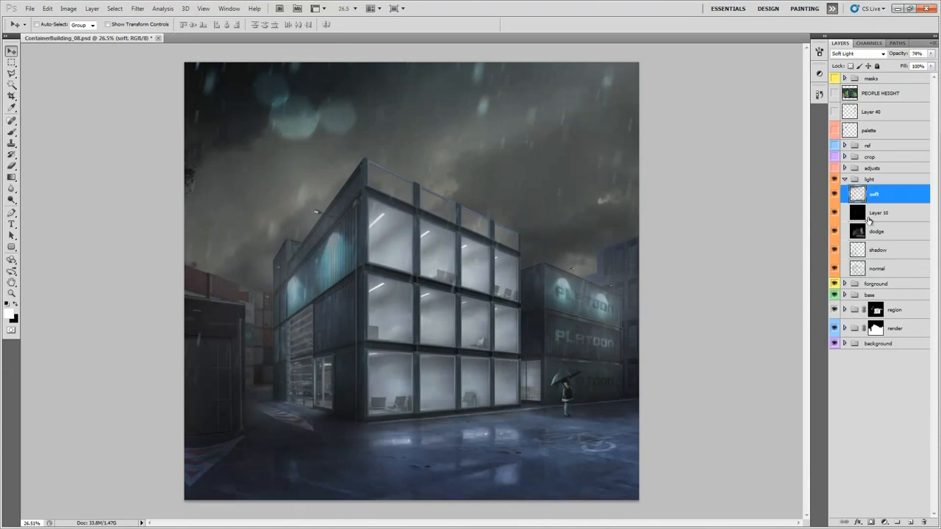
click(865, 55)
click(866, 56)
click(852, 54)
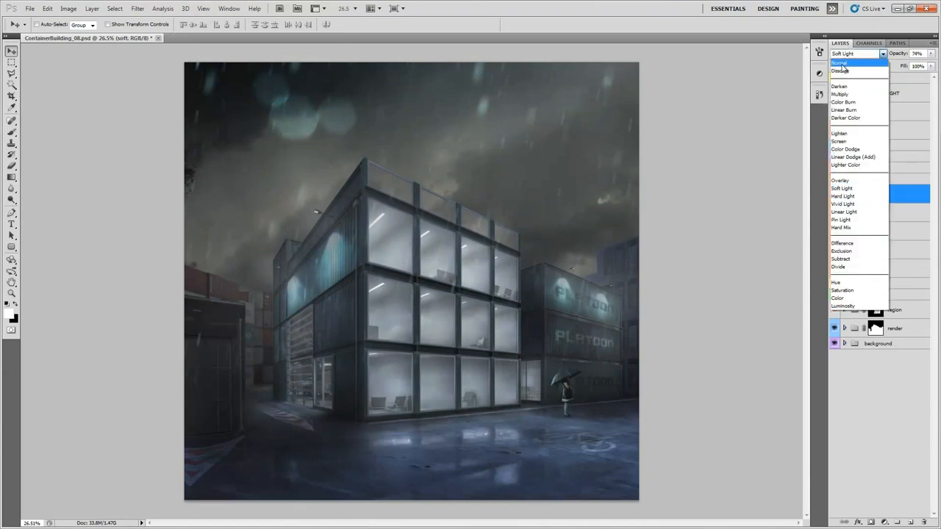
click(844, 65)
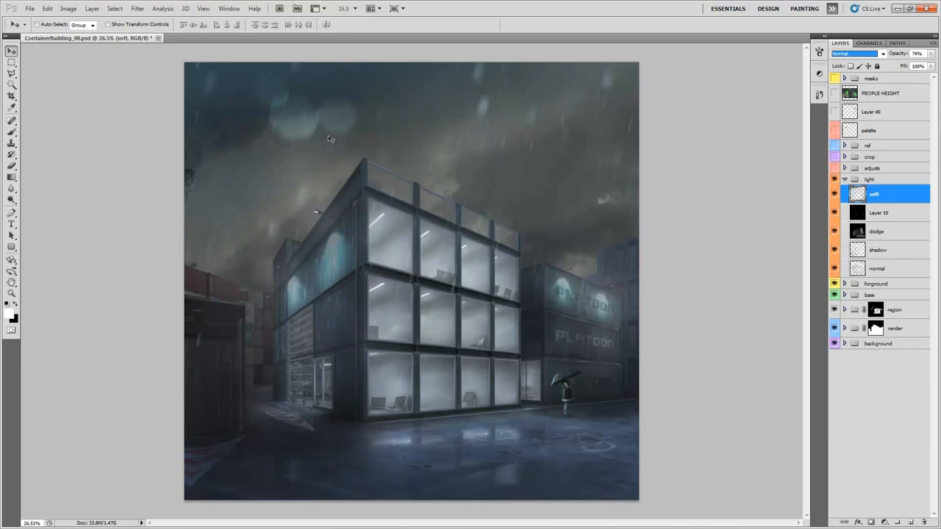
click(883, 54)
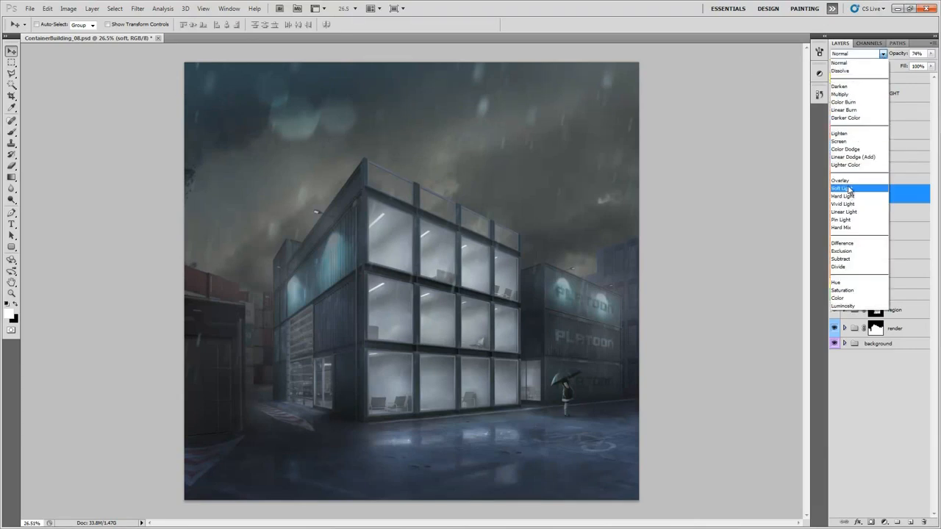
click(848, 192)
Compare the sky and road tones with and without the soft layer.
click(835, 195)
click(835, 195)
click(834, 195)
click(835, 195)
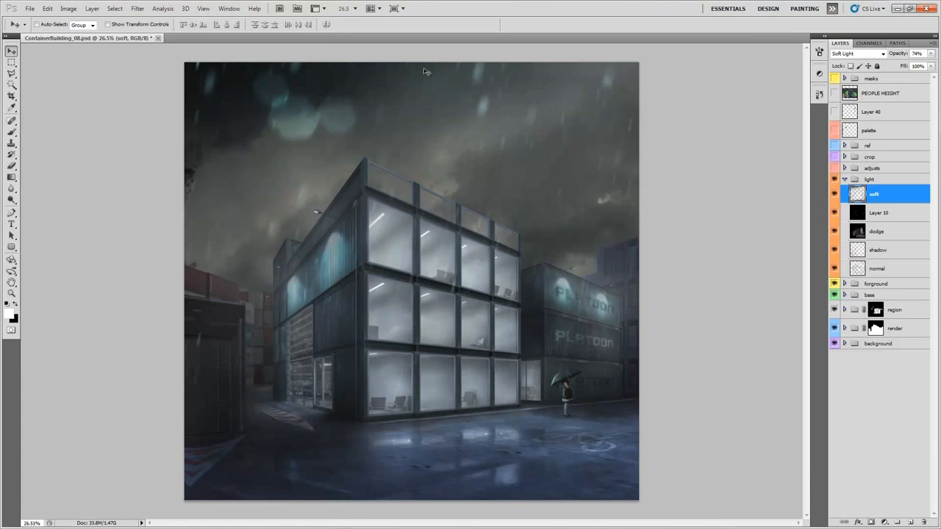
click(835, 194)
click(835, 195)
click(834, 195)
click(835, 195)
Collapse the light group and compare the image with and without the complete group.
click(843, 180)
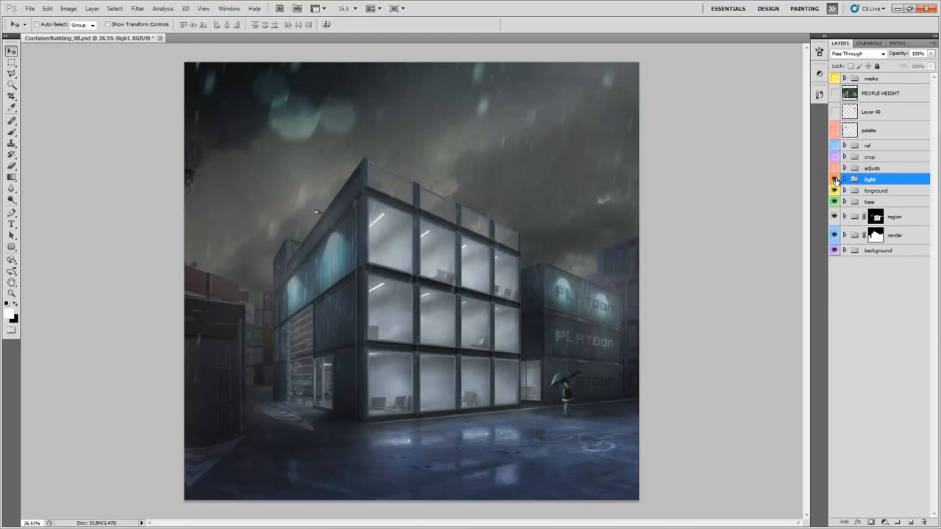
click(834, 180)
click(835, 179)
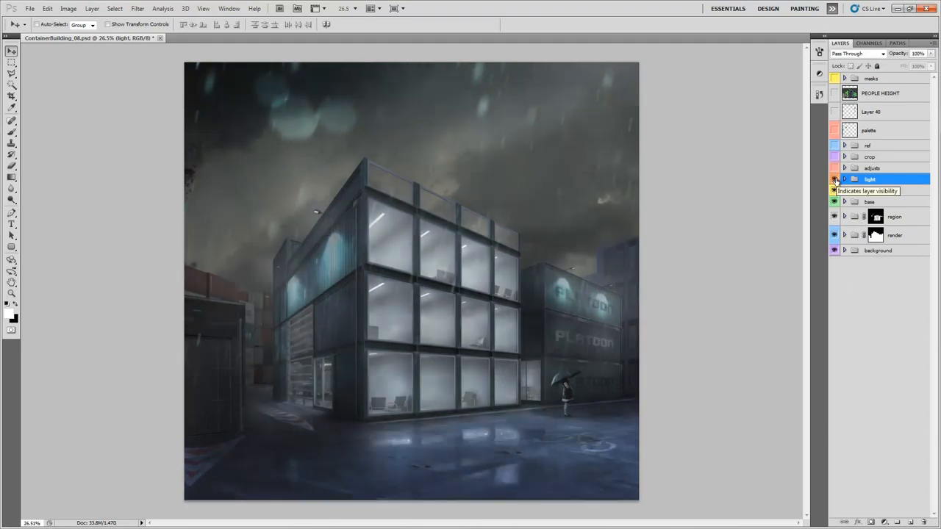
Show and expand the adjusts group, hiding every layer inside it except the lowest Brightness/Contrast adjustment.
click(879, 169)
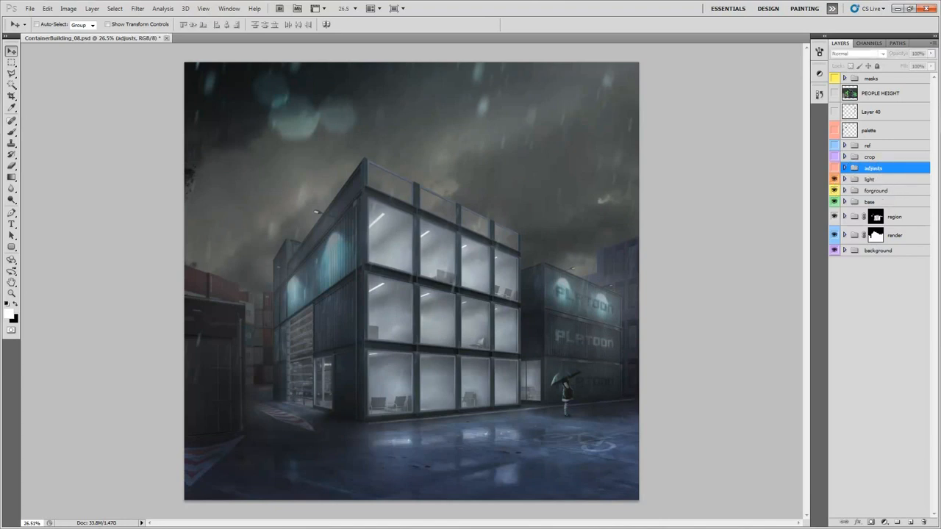
click(834, 168)
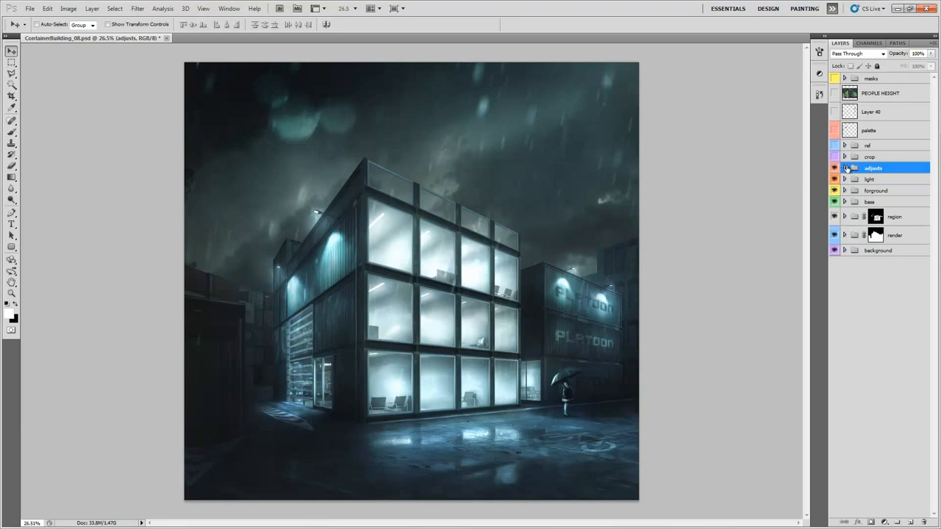
click(844, 169)
drag(836, 293, 832, 372)
click(834, 373)
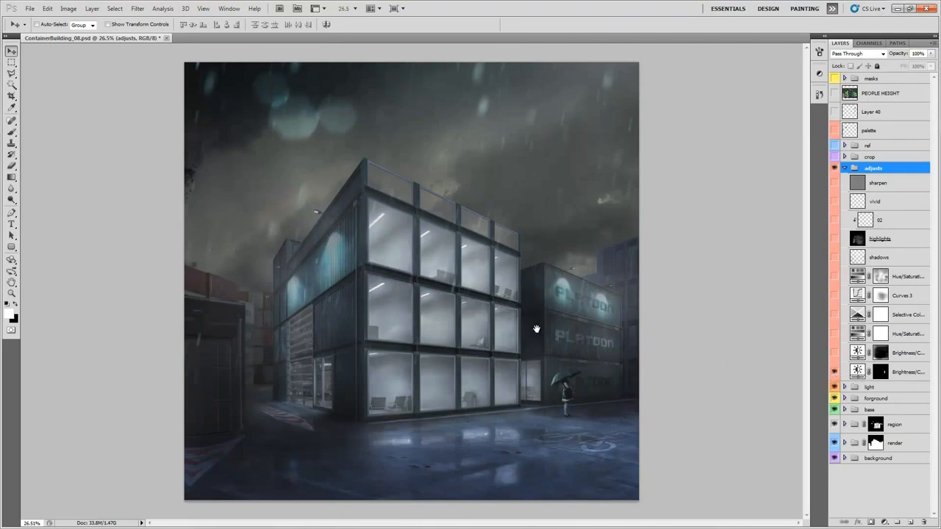
Compare the image with and without the lowest Brightness/Contrast adjustment.
scroll(542, 324, up, 1)
click(835, 373)
click(835, 373)
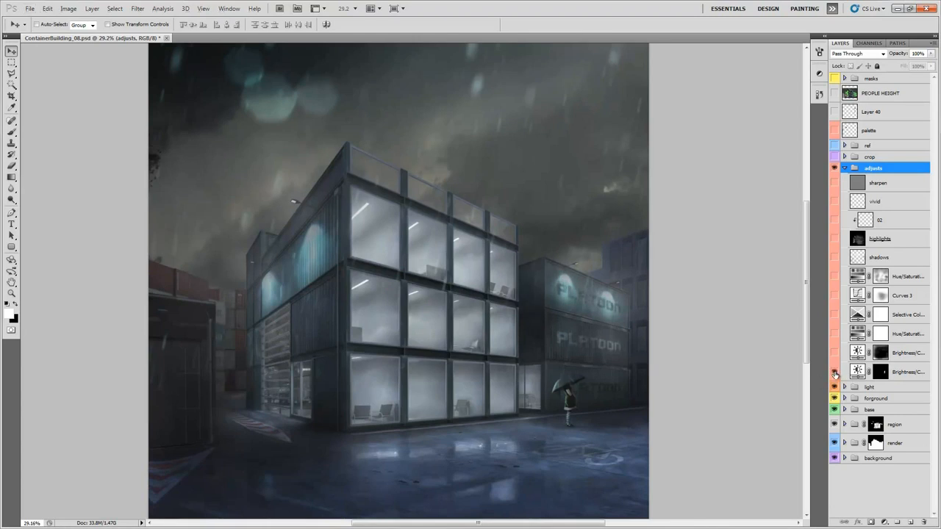
Show the second-lowest Brightness/Contrast adjustment, Brightness/Contrast 3, and compare the image with and without it.
click(834, 354)
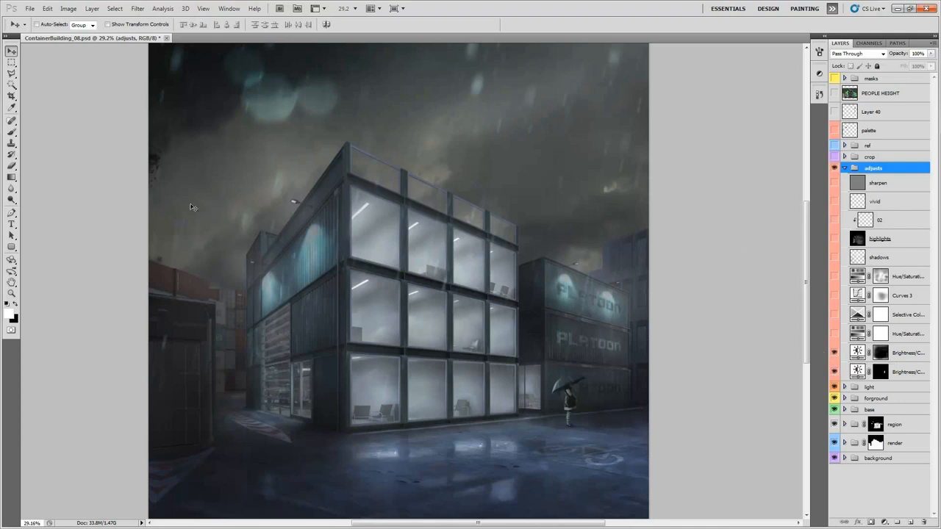
click(906, 355)
click(834, 355)
click(833, 354)
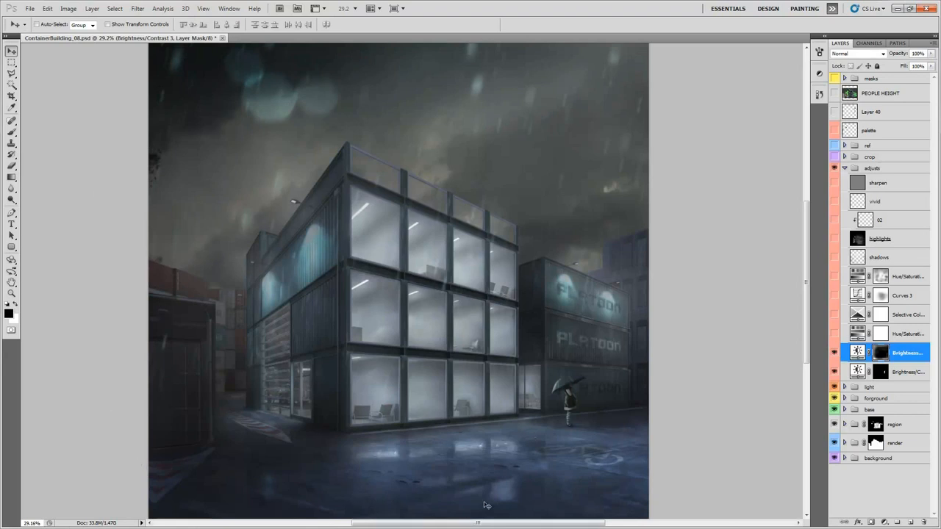
Show the Hue/Saturation 3 adjustment, examine its colorize settings, and close them.
click(882, 333)
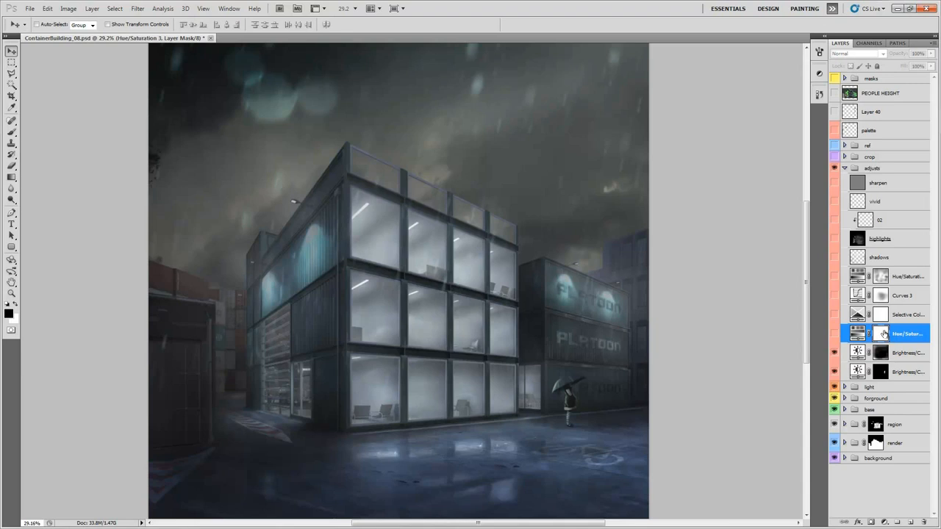
click(834, 335)
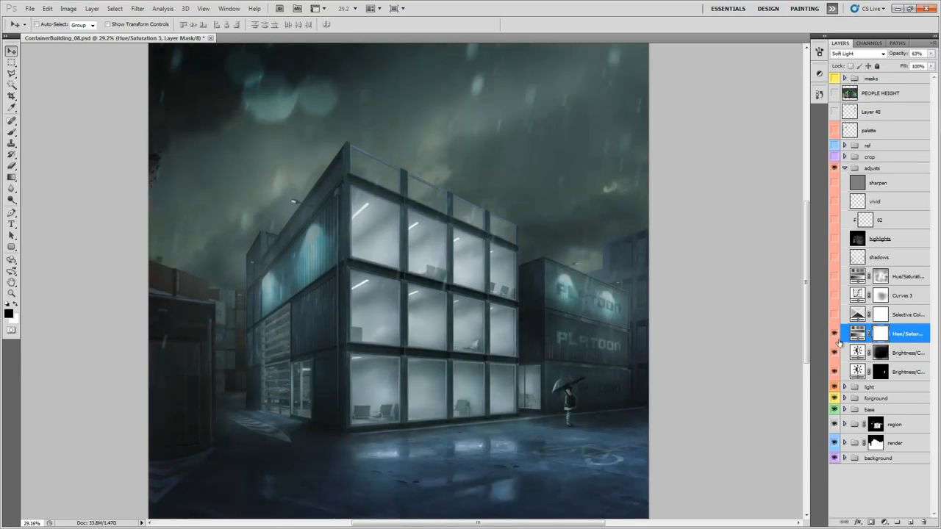
double_click(857, 334)
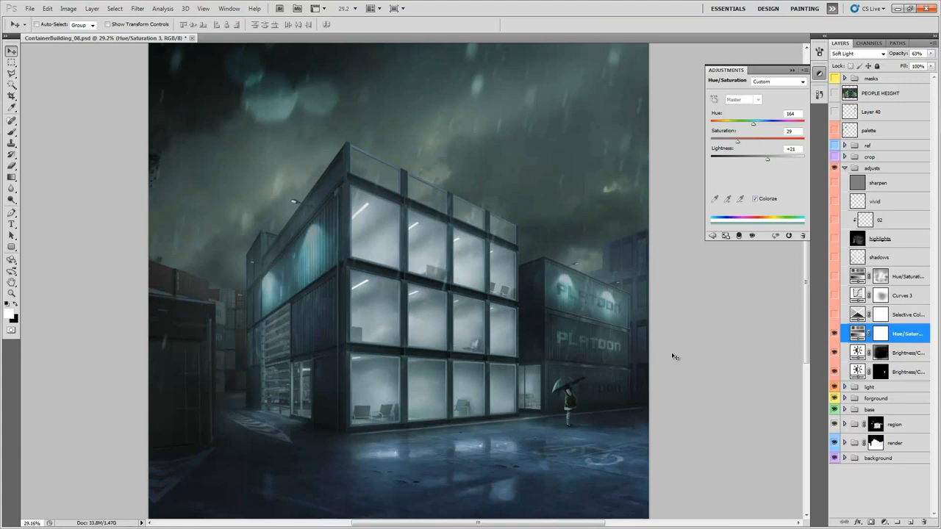
click(819, 74)
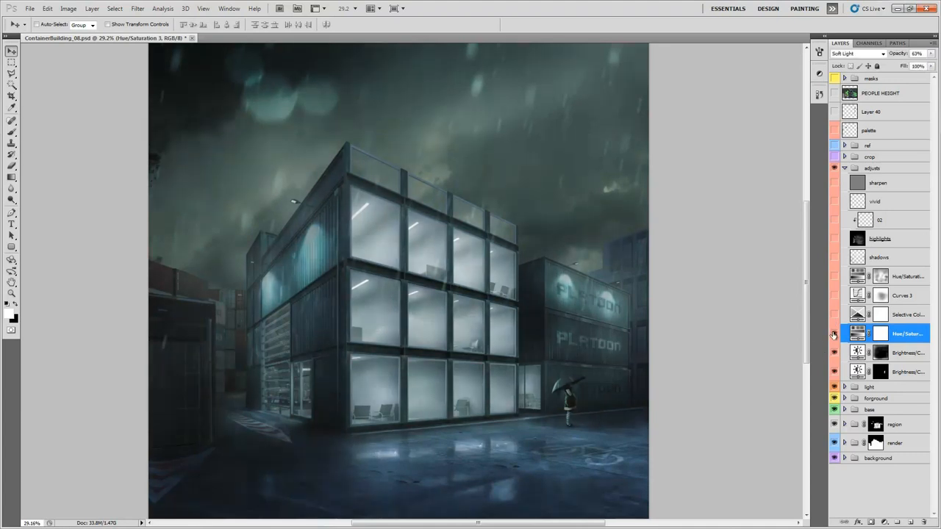
Sample the tones of the dark containers beside the building with the Brush tool to examine their tint.
key(b)
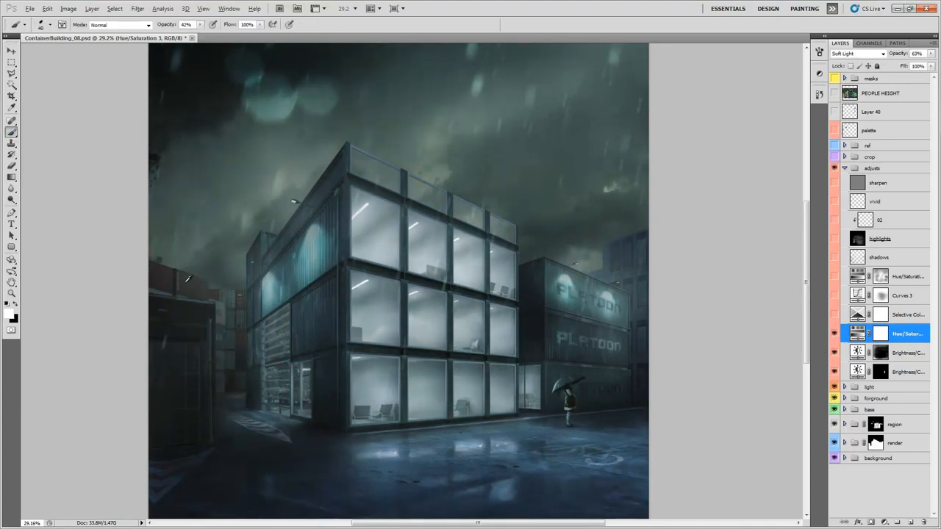
alt+click(201, 281)
click(898, 168)
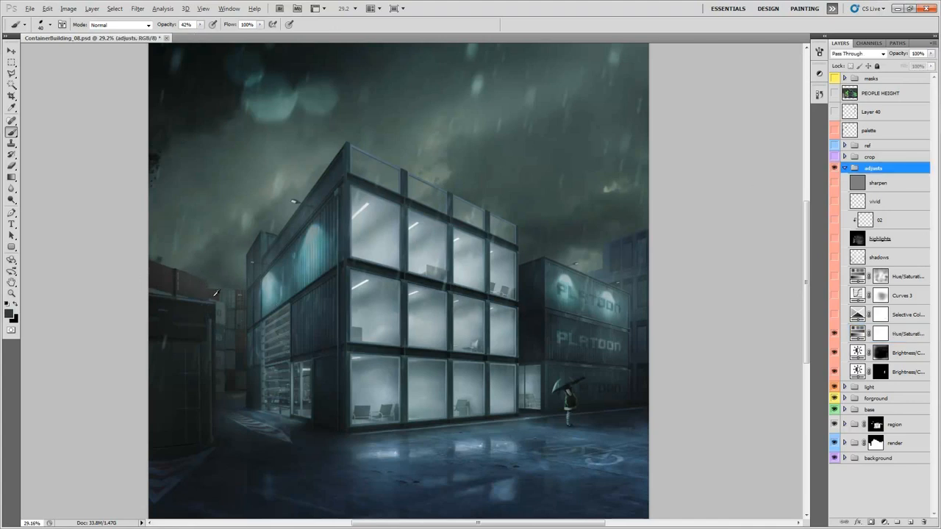
mouse_move(201, 282)
mouse_down()
mouse_move(195, 294)
mouse_move(169, 280)
mouse_move(168, 322)
mouse_up()
drag(297, 266, 328, 224)
alt+click(218, 292)
alt+click(218, 292)
Show the Selective Color 1 adjustment, examine its settings including the Neutrals, and close them.
click(919, 318)
click(834, 315)
double_click(856, 315)
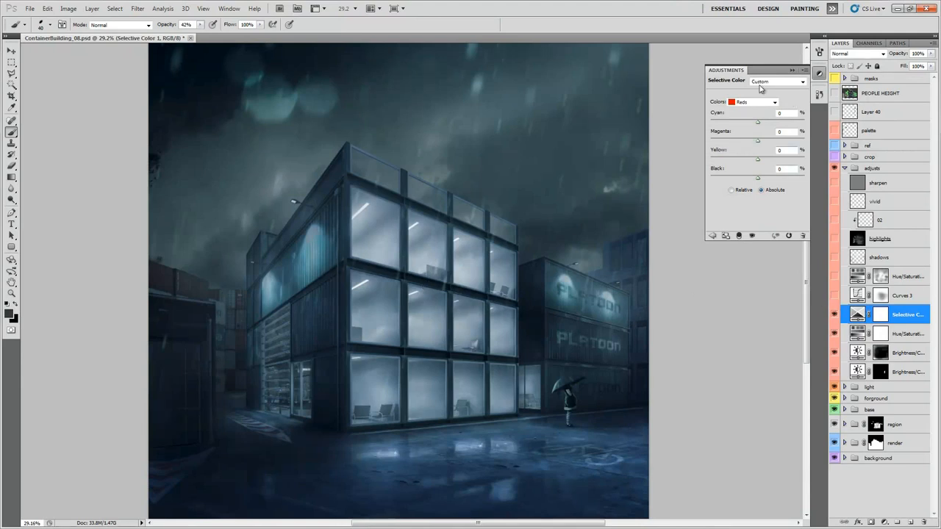
click(761, 104)
click(751, 141)
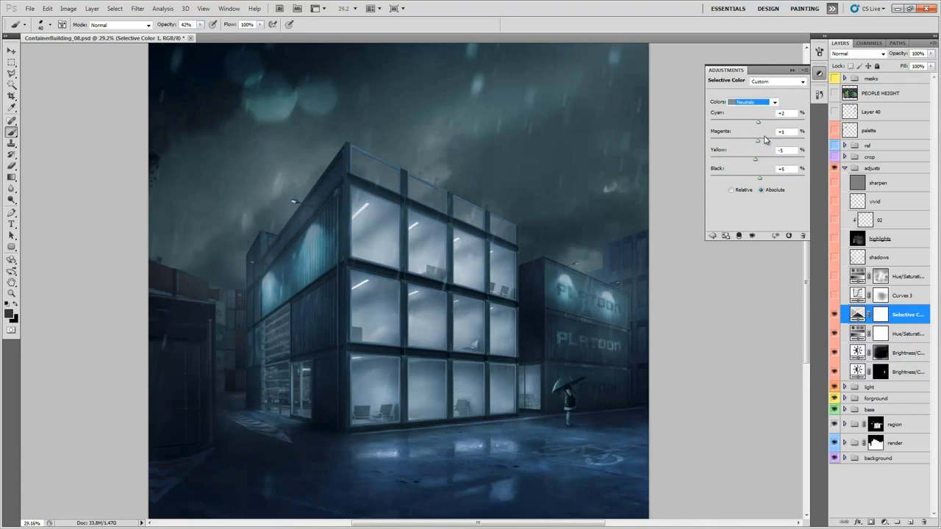
click(760, 103)
click(754, 176)
click(818, 73)
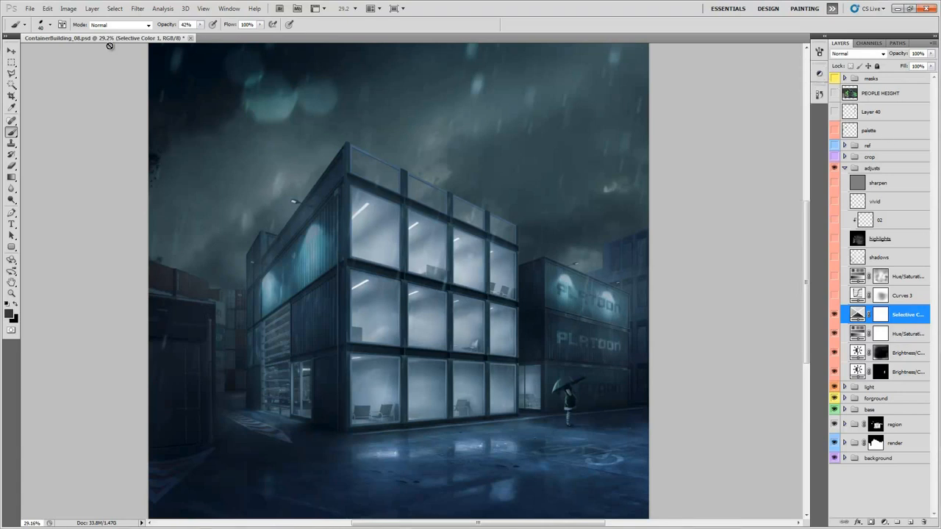
Switch to the Move tool, show the Curves 3 adjustment, and examine its RGB curve.
click(11, 52)
click(903, 295)
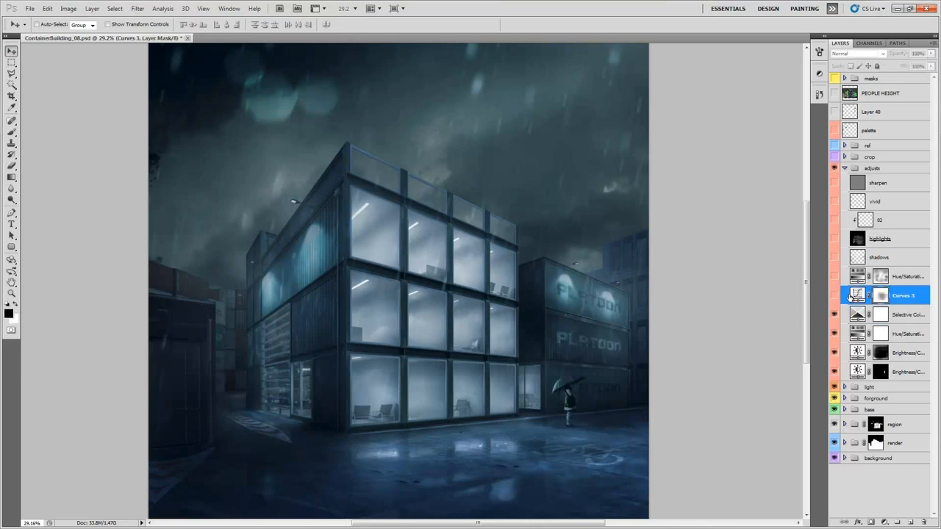
click(834, 295)
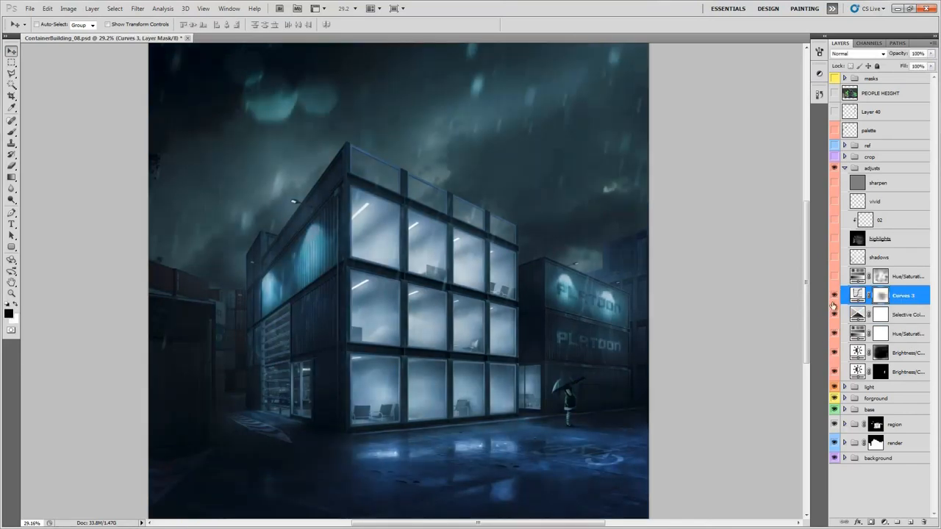
click(857, 294)
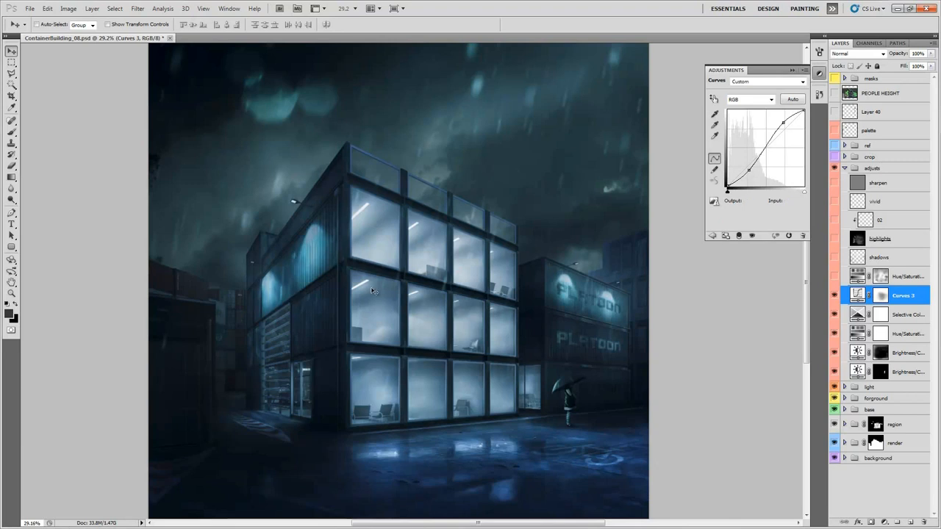
click(820, 75)
Show the Hue/Saturation 4 adjustment, examine its settings, and preview its effect without the layer mask.
click(911, 277)
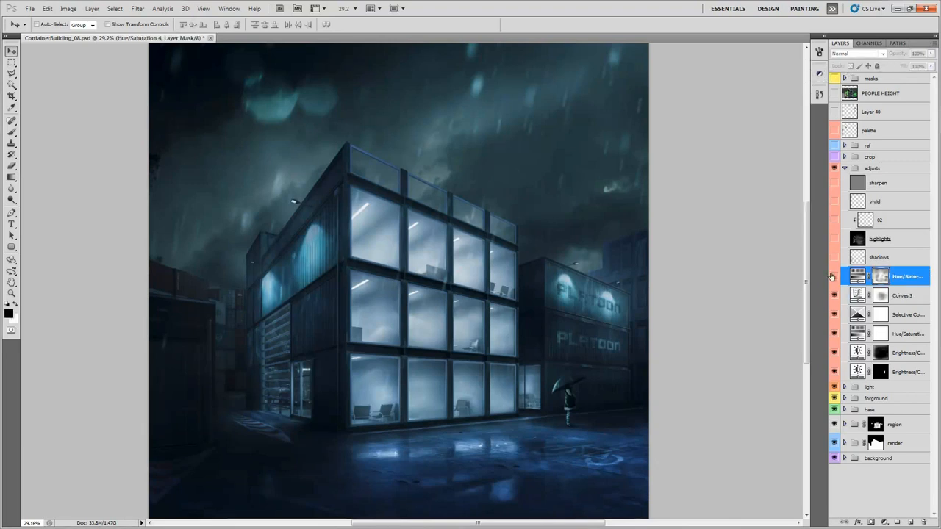
double_click(852, 280)
click(835, 279)
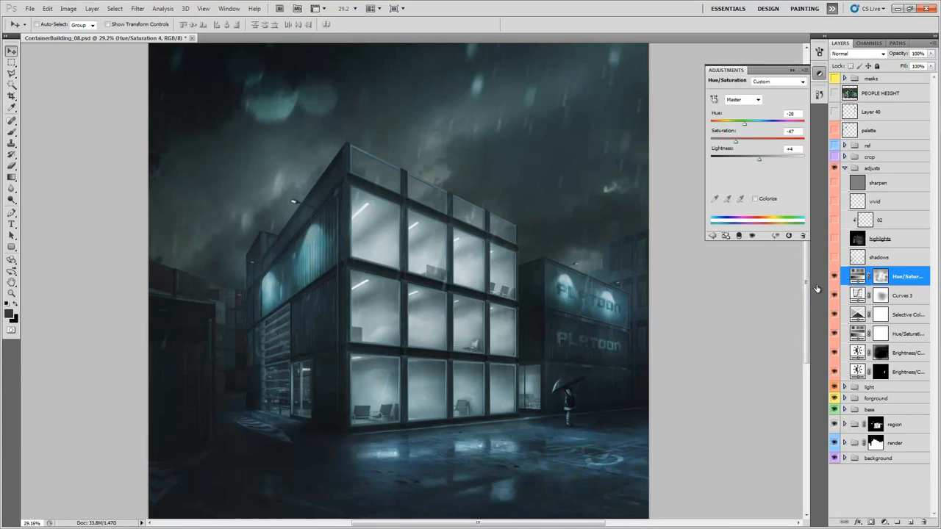
shift+click(882, 278)
click(819, 73)
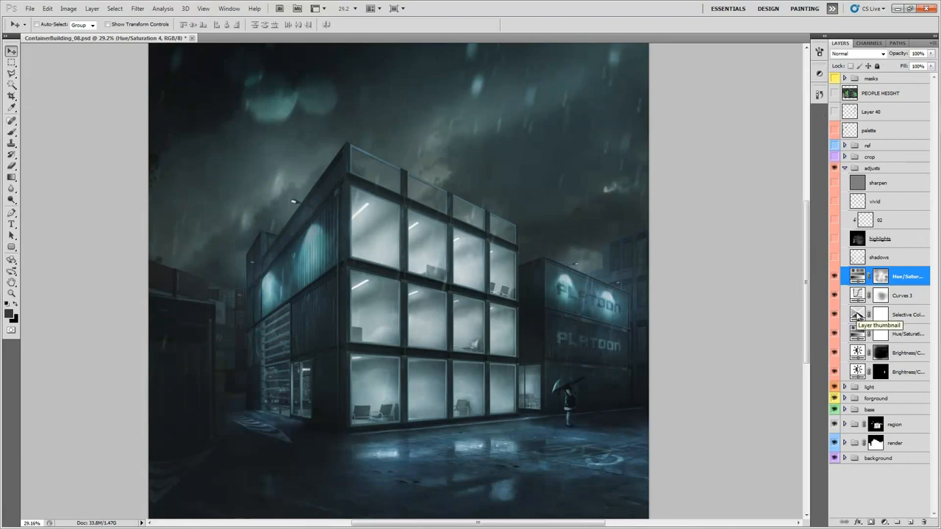
Show the shadows layer and the highlights layer above it in the adjusts group.
click(886, 259)
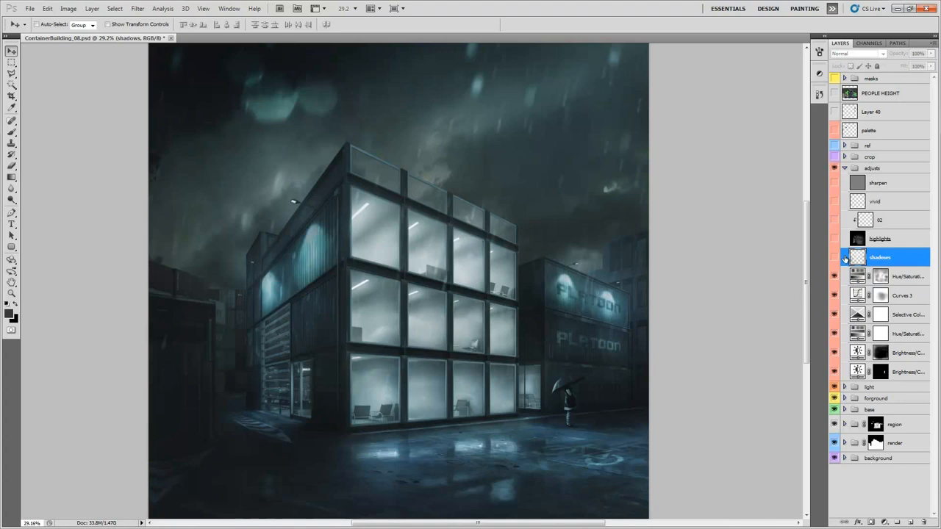
click(833, 259)
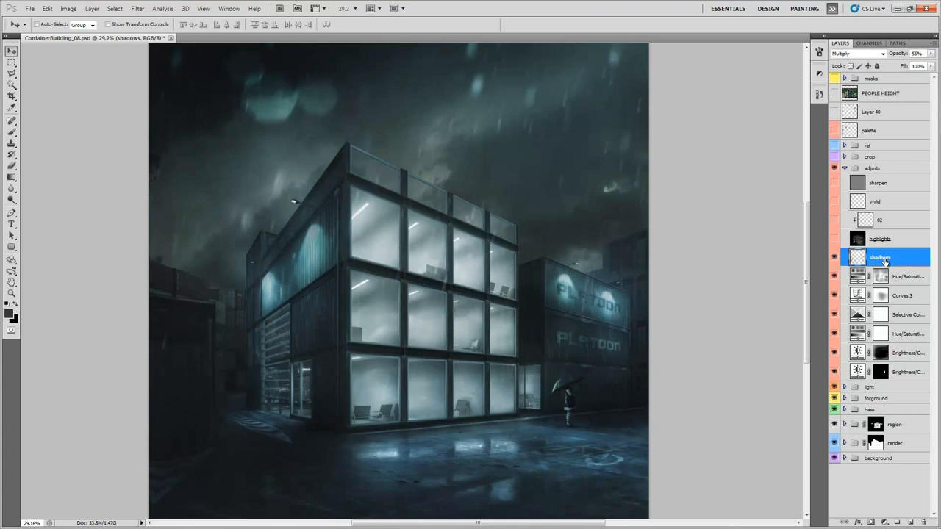
click(833, 239)
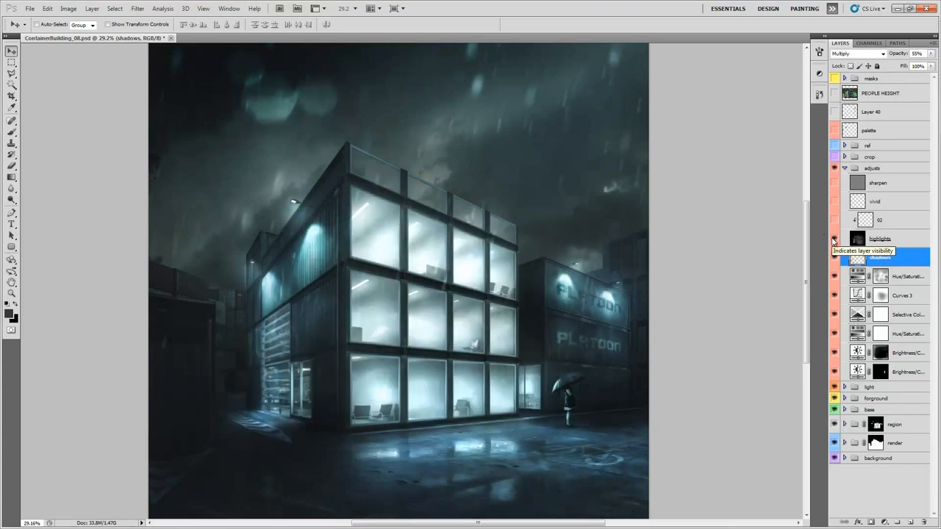
click(885, 241)
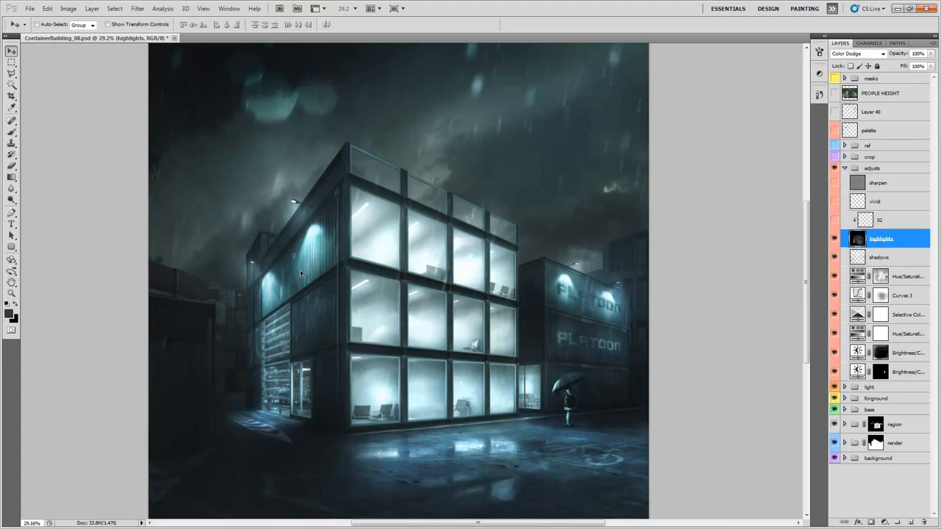
Show the clipped layer 02 above highlights, preview it at 100% opacity, and lower the opacity again.
click(896, 222)
click(833, 220)
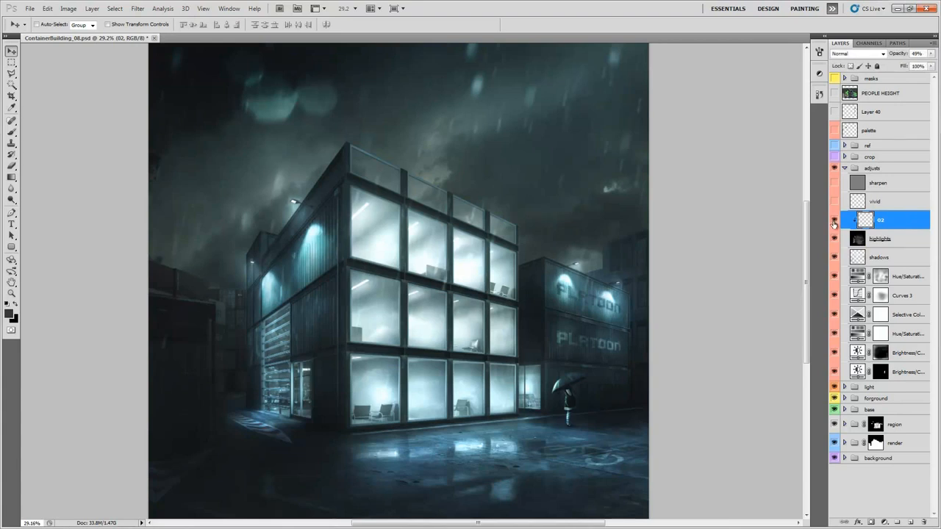
mouse_move(930, 53)
mouse_down()
mouse_move(918, 66)
mouse_move(927, 66)
mouse_up()
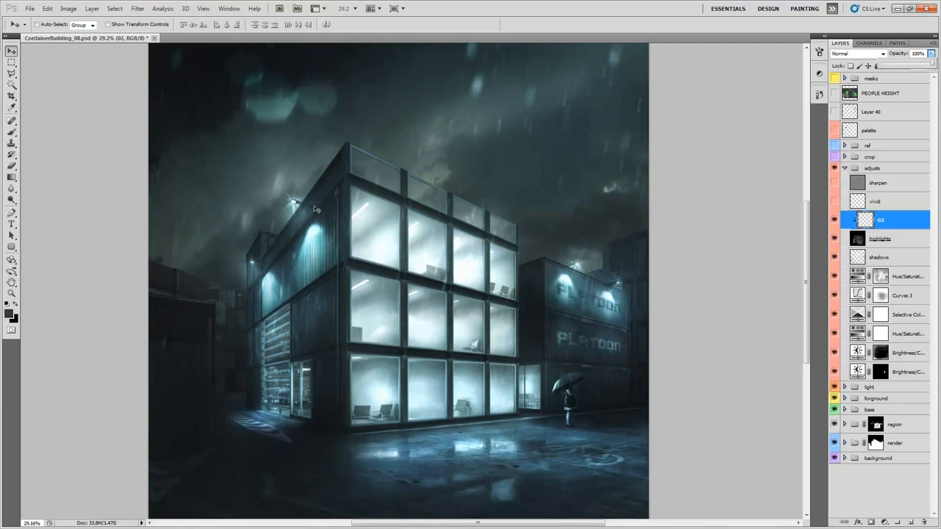
drag(931, 53, 911, 66)
Show the vivid and sharpen layers of the adjusts group.
click(859, 203)
click(835, 203)
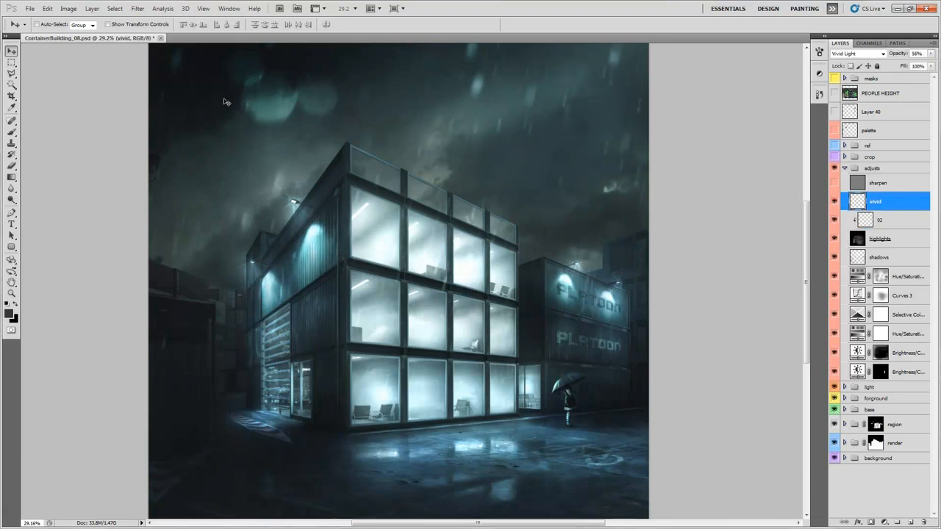
click(878, 186)
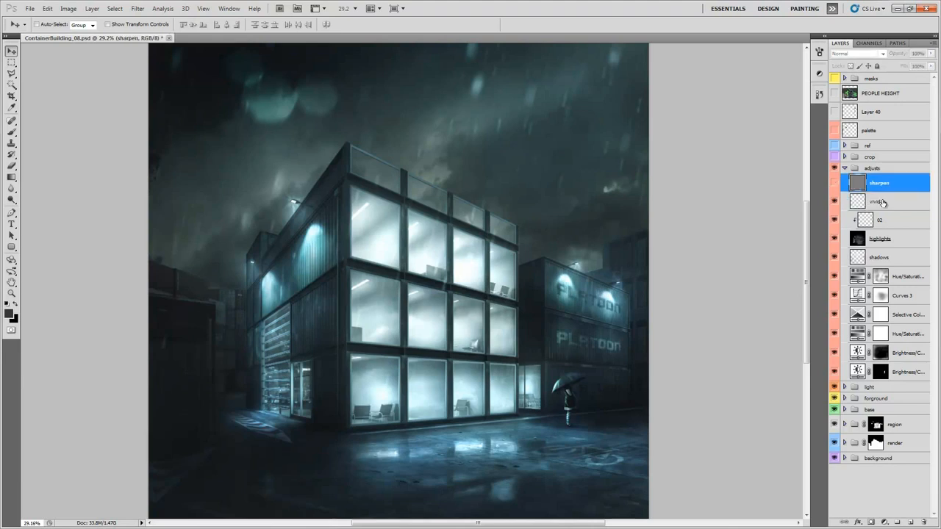
click(835, 184)
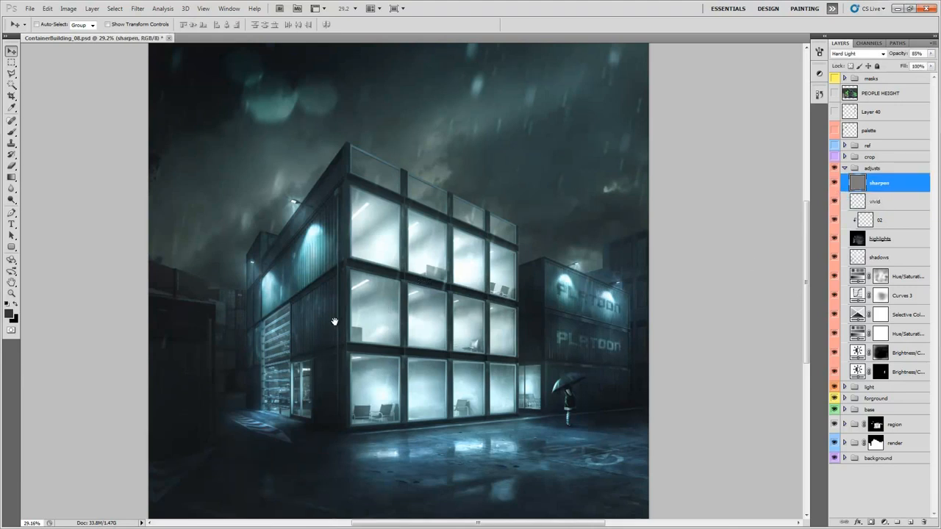
Compare the facade details up close with and without the sharpen layer, leaving the layer shown.
scroll(345, 312, up, 7)
scroll(340, 232, up, 4)
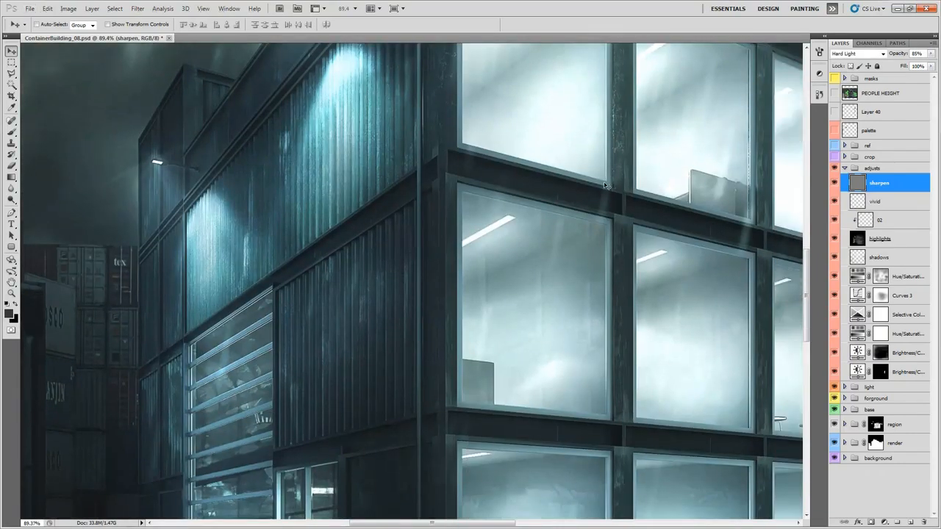
click(834, 183)
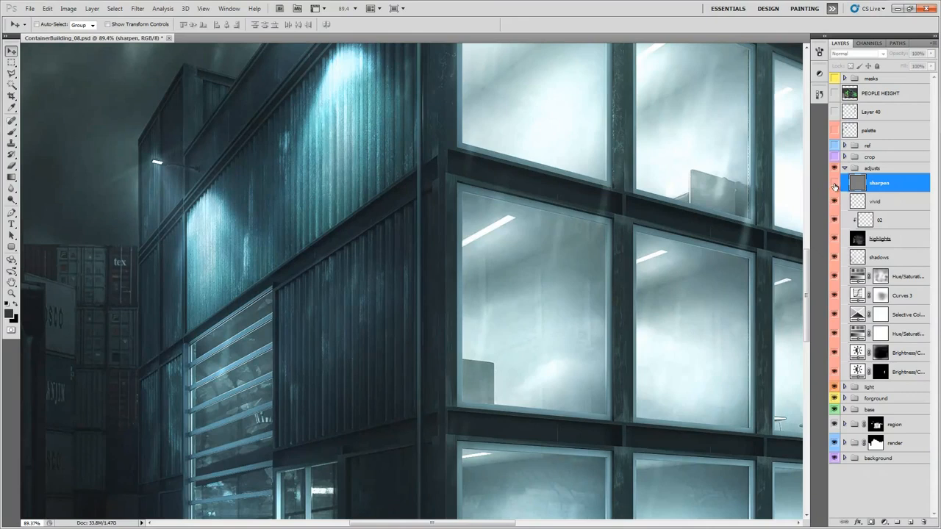
scroll(372, 290, up, 2)
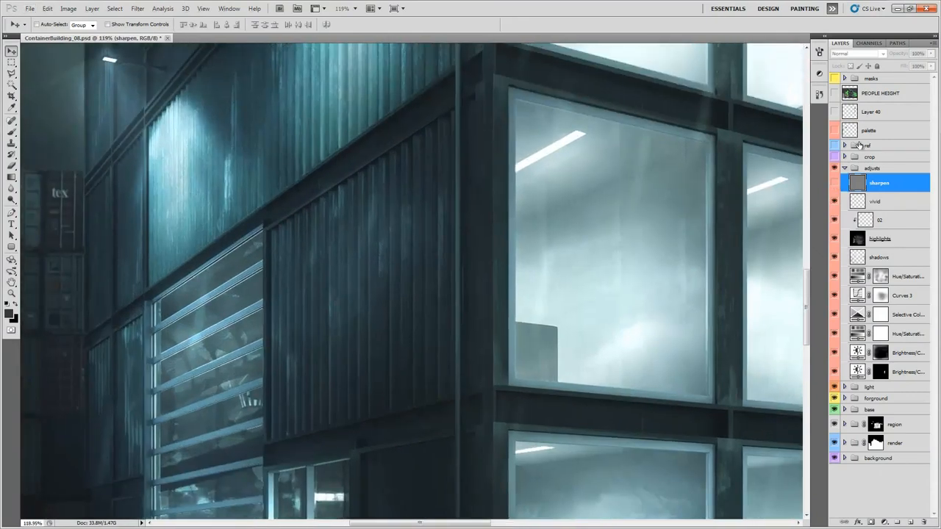
click(834, 183)
click(835, 182)
click(834, 182)
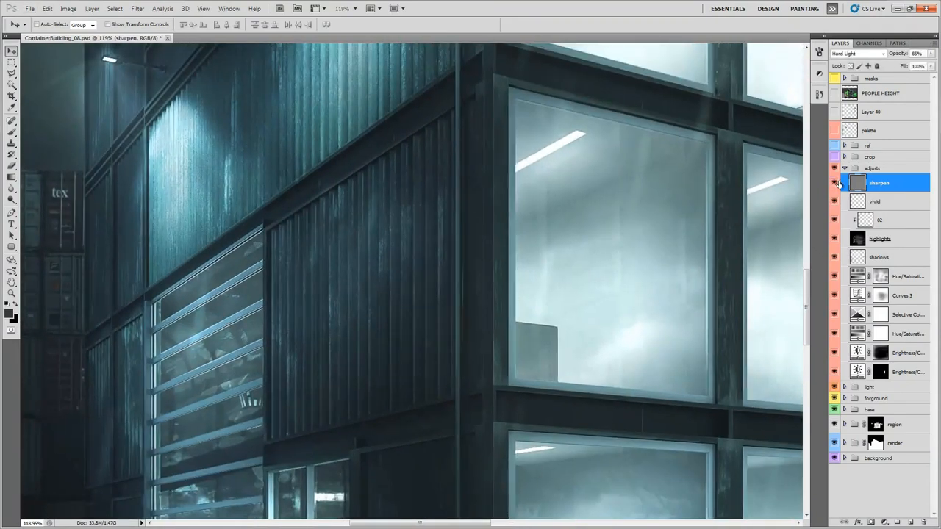
scroll(317, 255, down, 2)
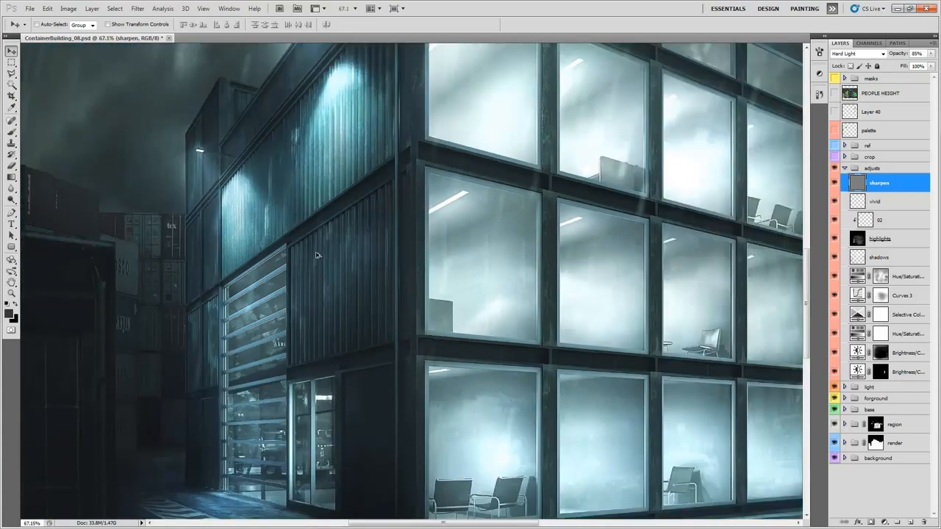
Zoom out to the whole image and locate the High Pass filter without applying it.
scroll(316, 255, down, 3)
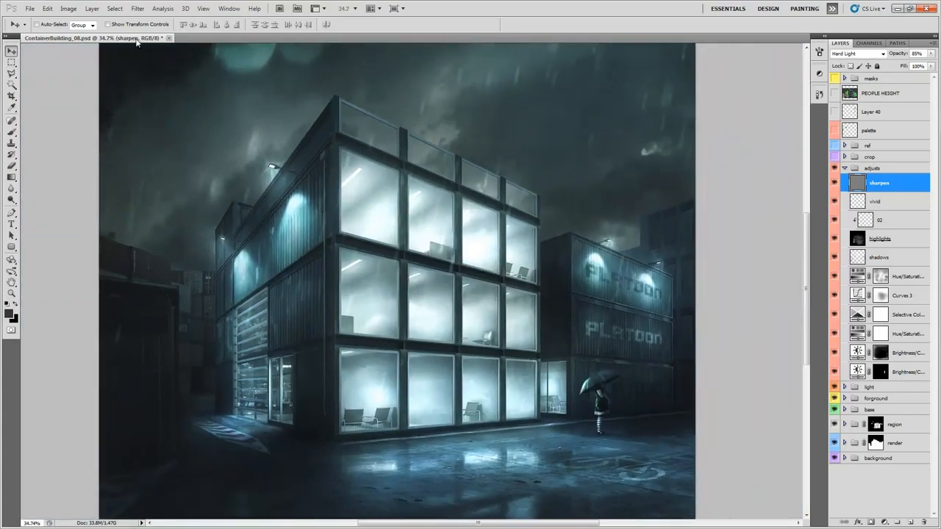
click(137, 8)
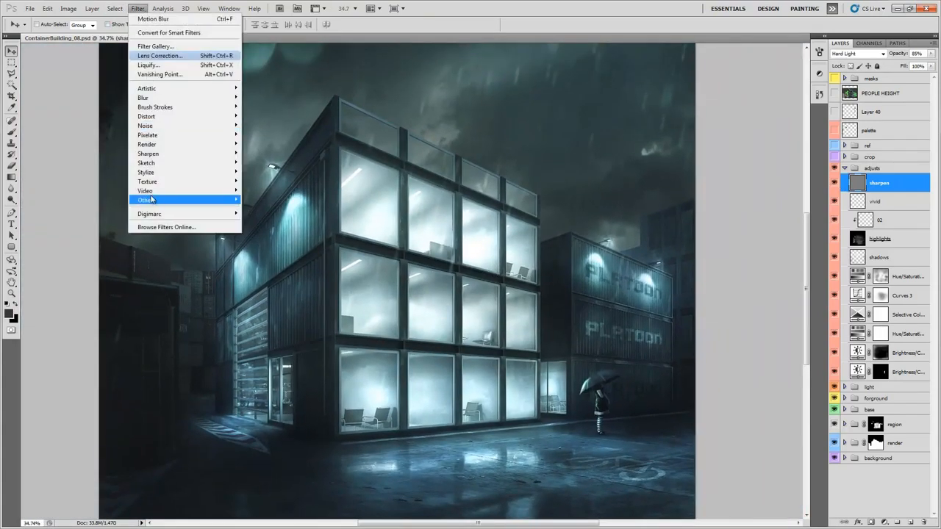
mouse_move(151, 199)
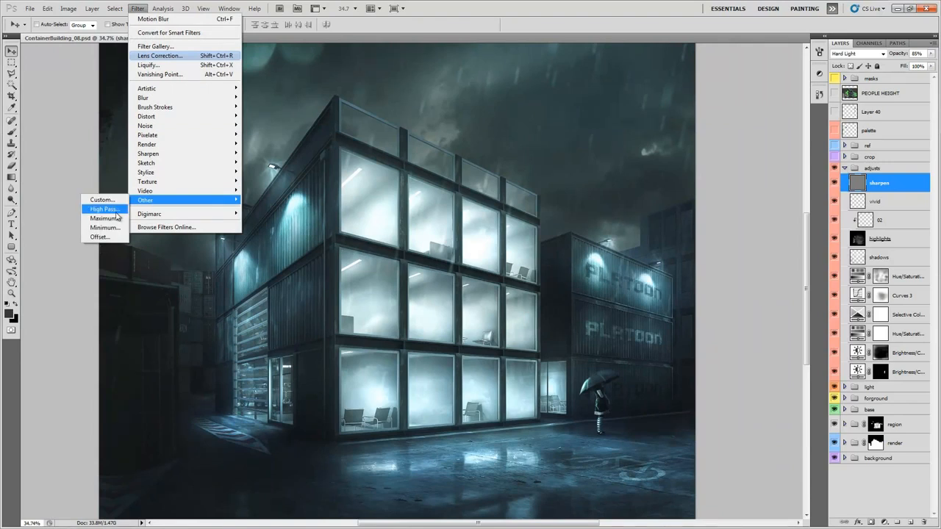
click(498, 19)
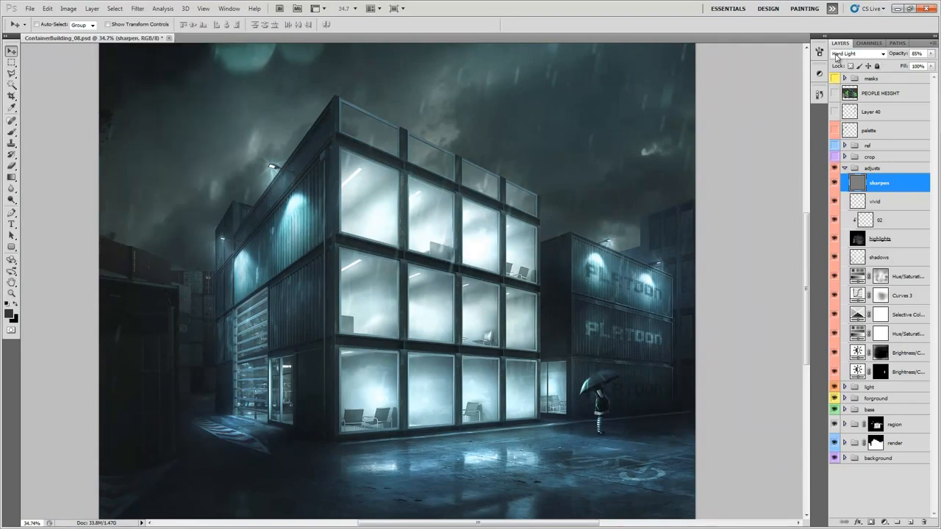
Collapse the adjusts group and review the whole image in full screen on black before returning to the standard view.
drag(435, 313, 414, 316)
scroll(446, 277, down, 1)
scroll(491, 255, down, 1)
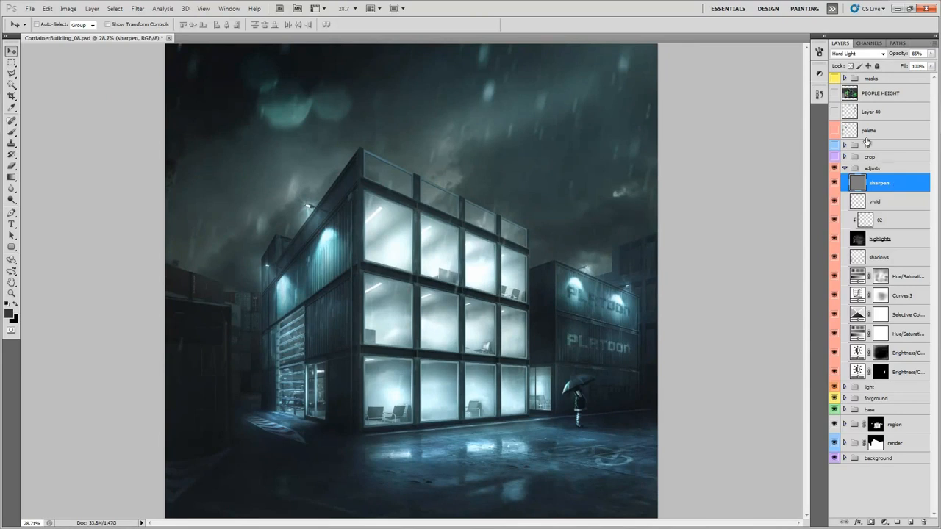
click(844, 168)
key(f)
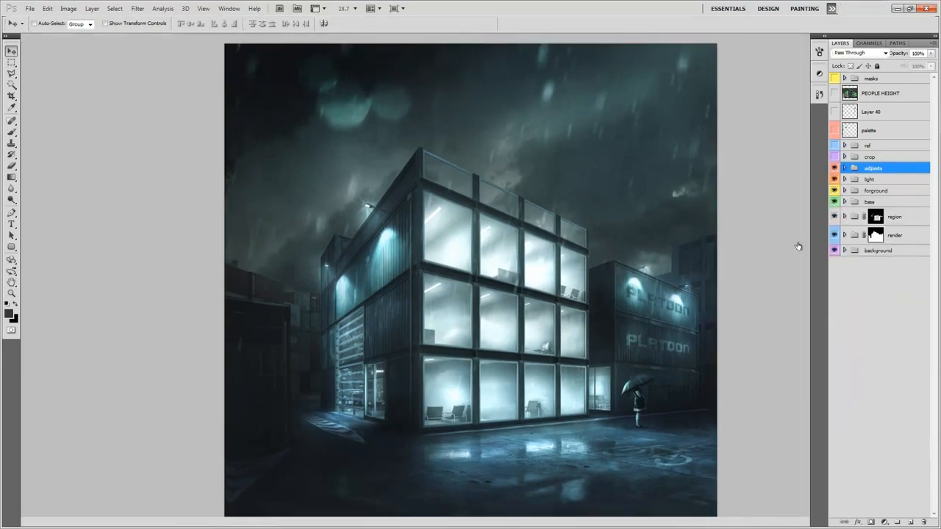
key(f)
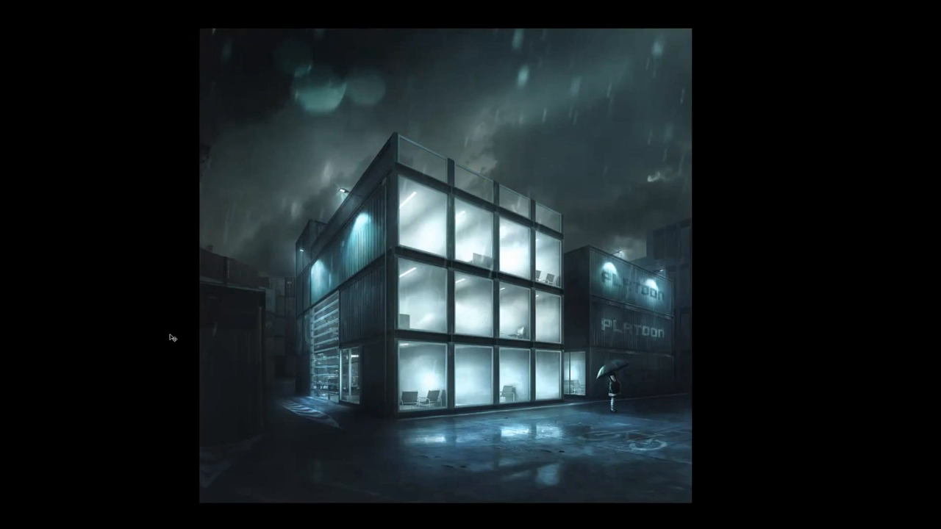
key(f)
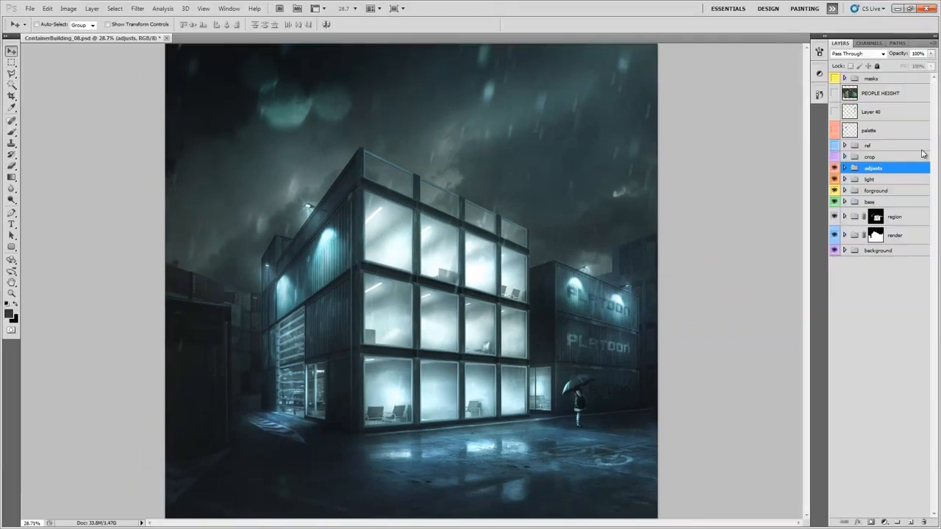
Show the crop group with its Layer 15, Layer 17 and Layer 16 to frame the image in black, and collapse the group.
click(843, 157)
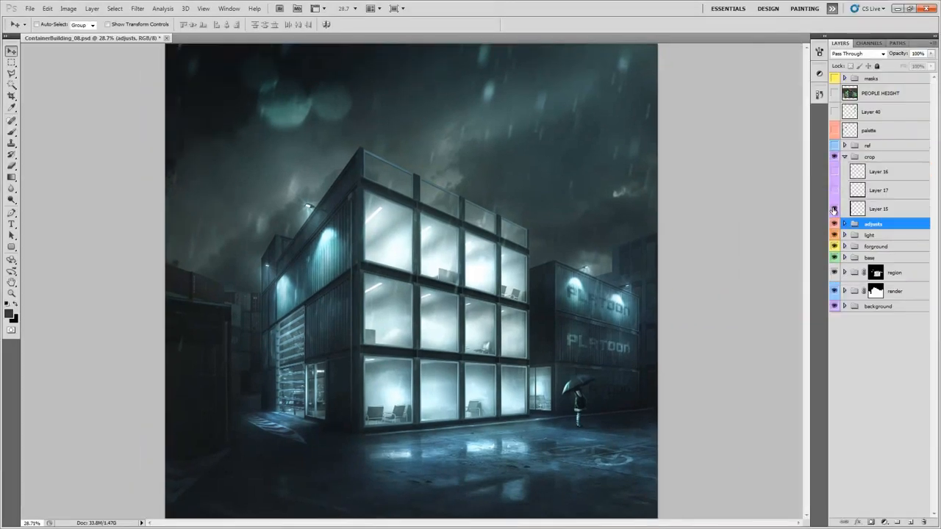
click(833, 210)
click(834, 190)
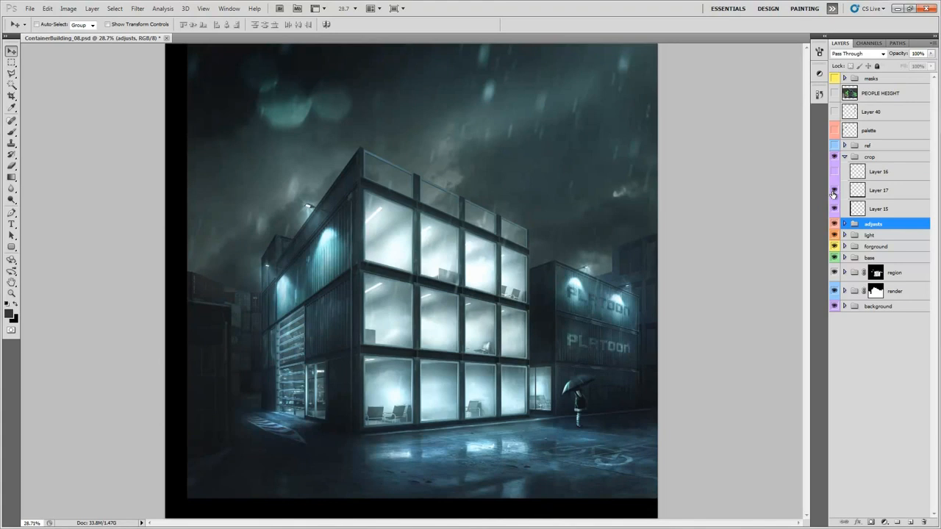
click(834, 172)
click(844, 157)
Compare the image in full screen with and without the crop group, leaving the group shown.
key(f)
key(f)
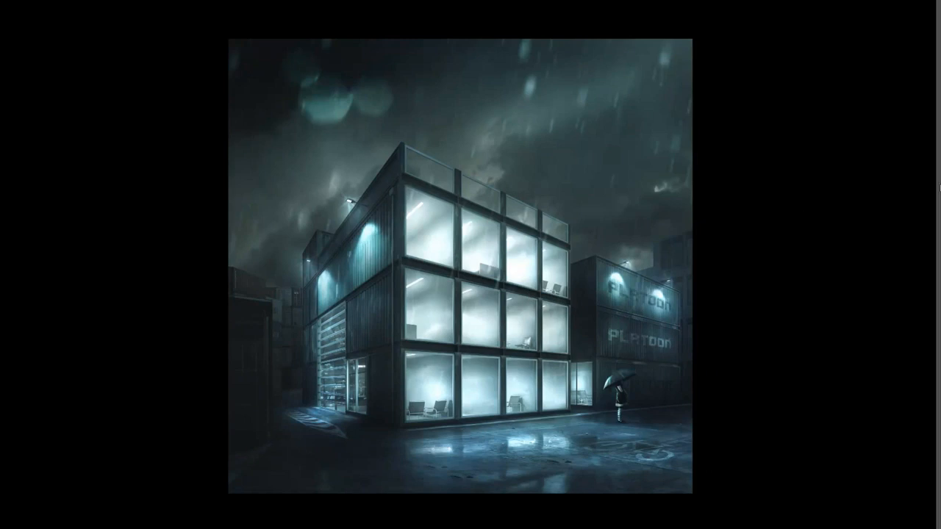
mouse_move(939, 184)
click(837, 124)
click(836, 124)
click(837, 123)
click(837, 124)
click(837, 123)
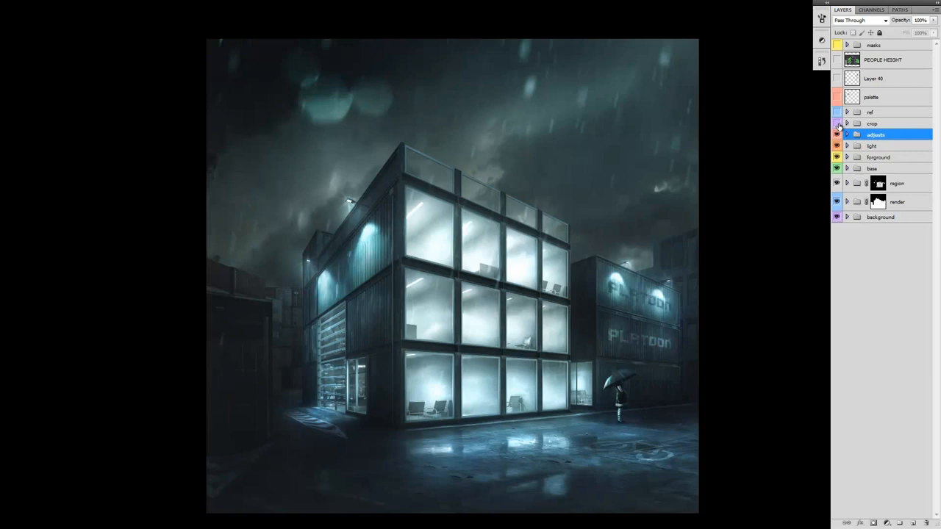
click(837, 123)
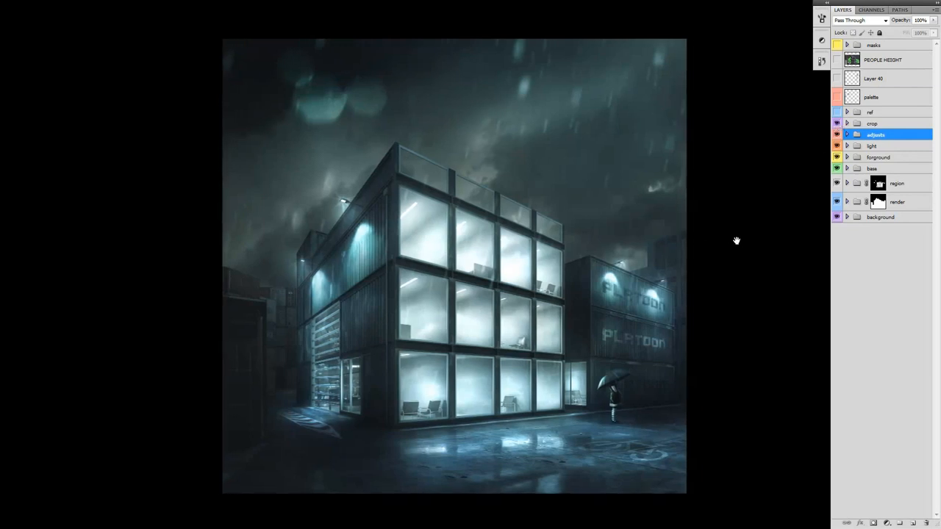
drag(765, 256, 746, 254)
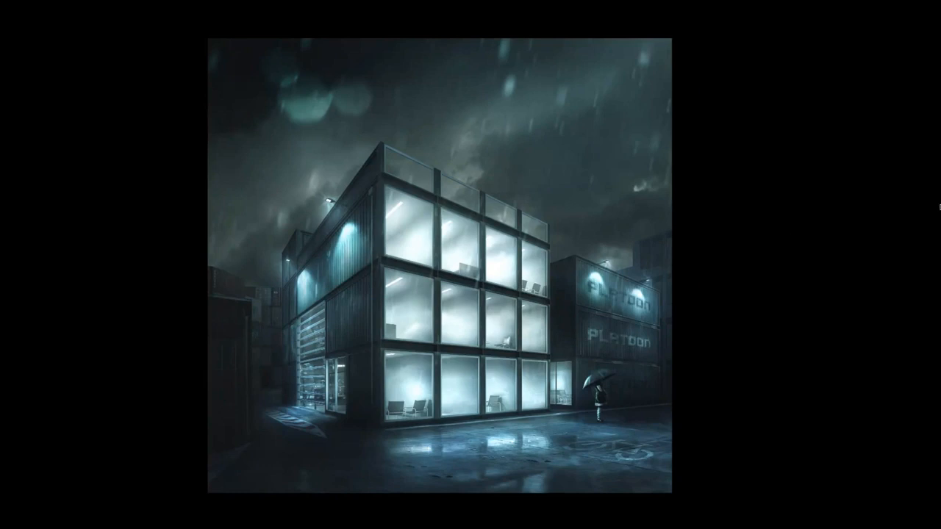
Expand the render group, isolate the original render layer to compare it with the final image, and restore all visible layers.
drag(750, 205, 758, 205)
mouse_move(939, 210)
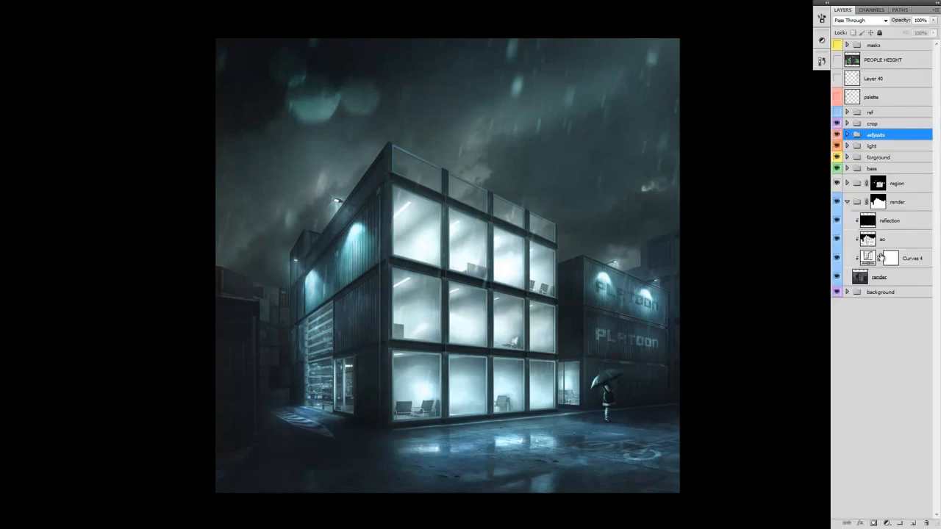
alt+click(837, 277)
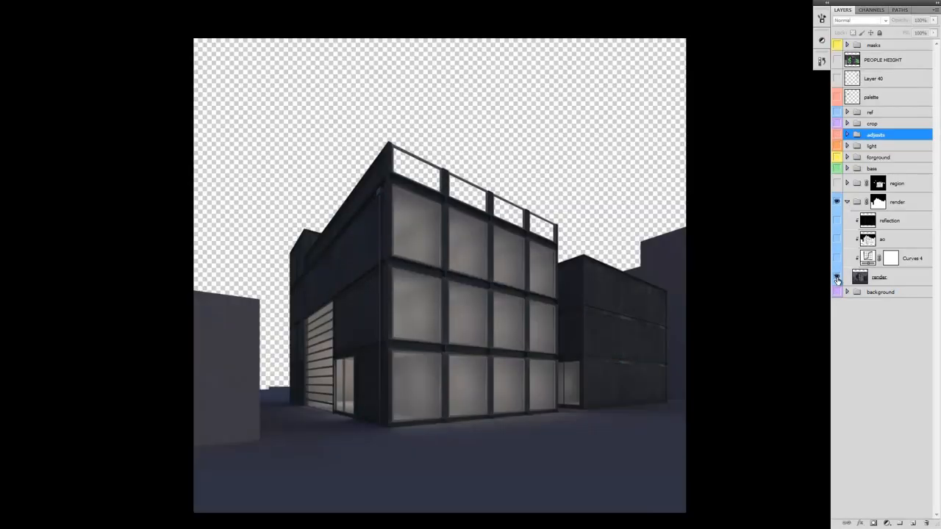
alt+click(836, 277)
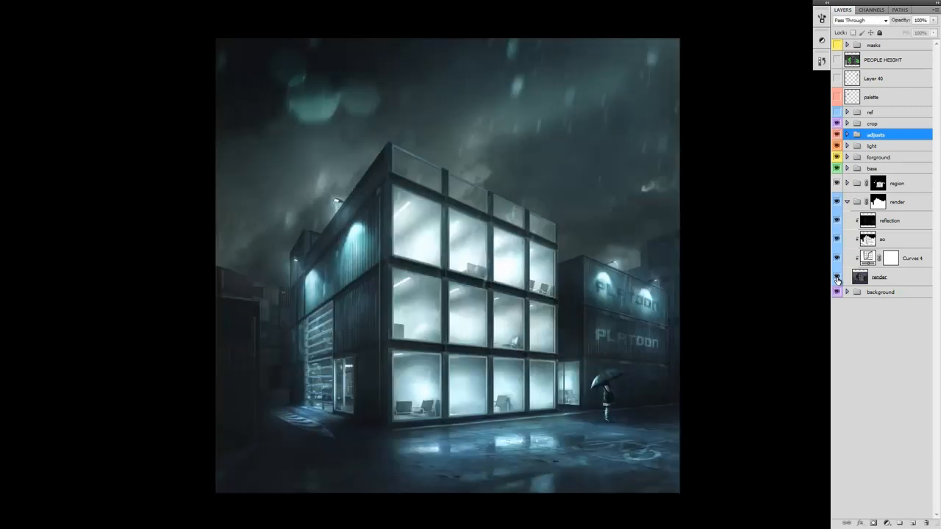